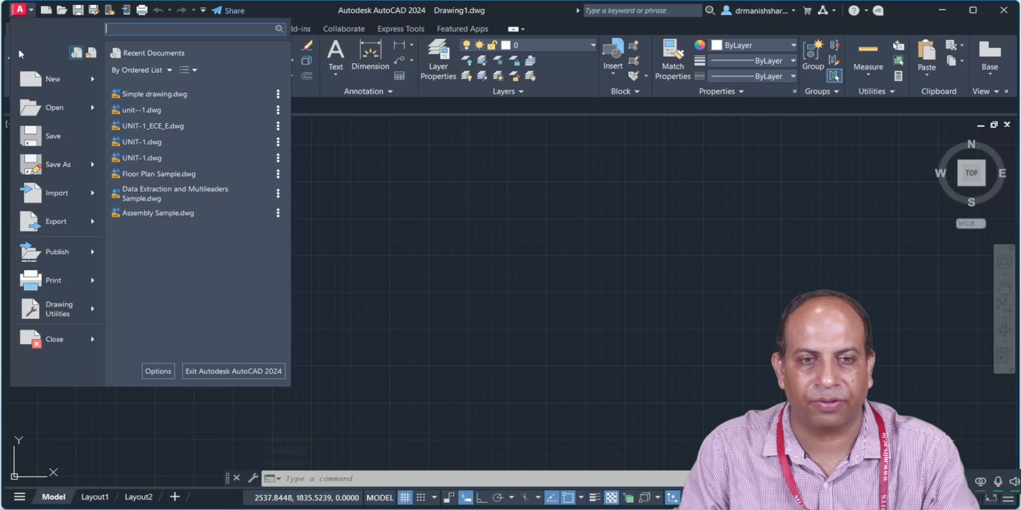
Save the new drawing to the Desktop as "Simple drawing" in DWG format, replacing the existing file of that name
{"action": "left_click", "coordinate": [50, 172]}
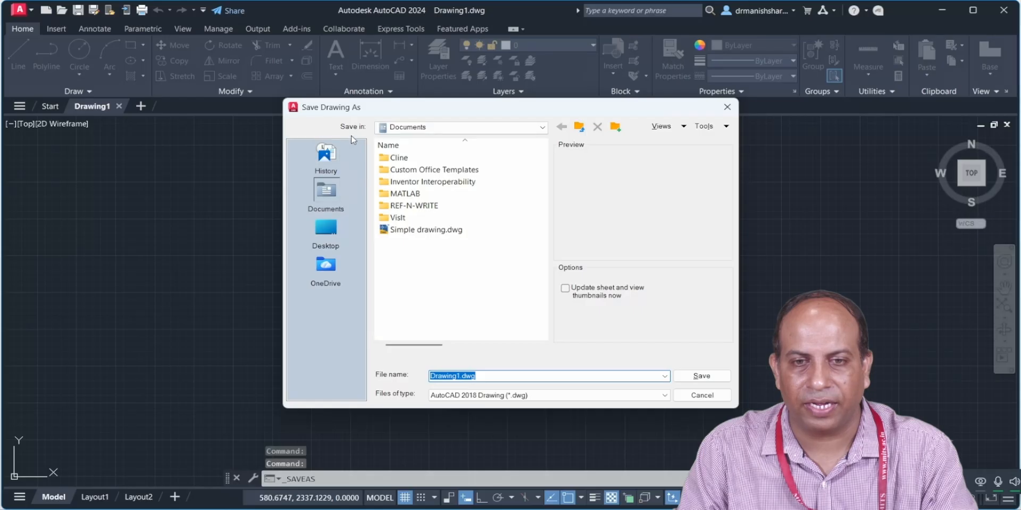
{"action": "left_click", "coordinate": [405, 128]}
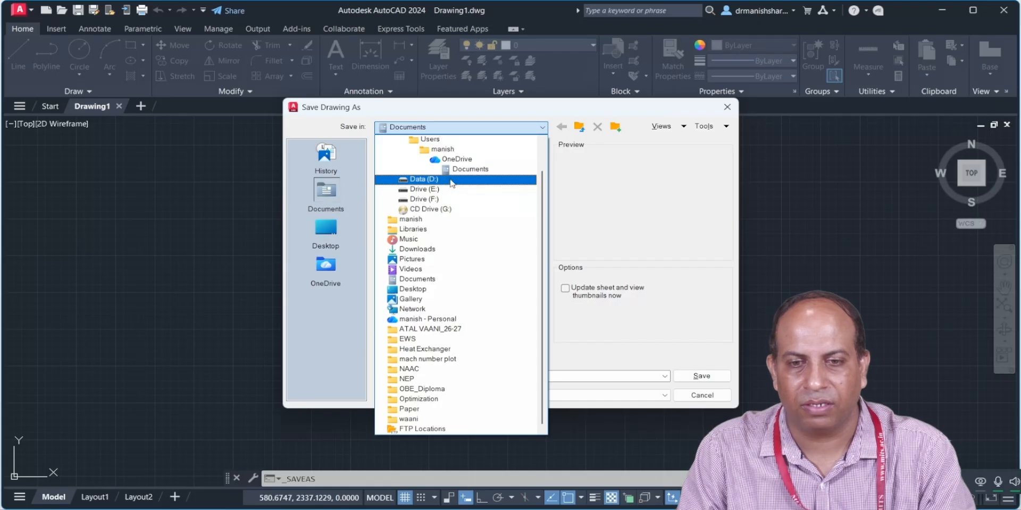
{"action": "left_click", "coordinate": [431, 289]}
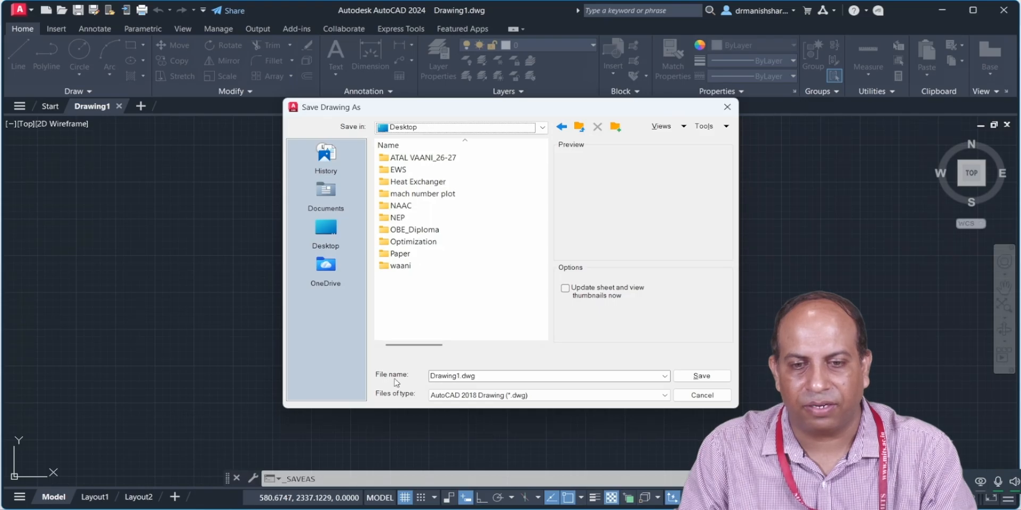
{"action": "double_click", "coordinate": [479, 377]}
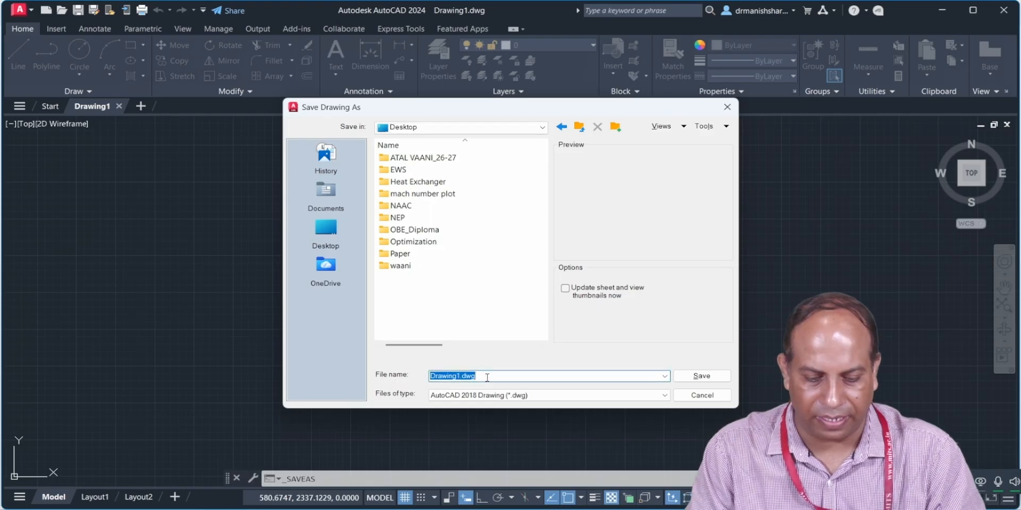
{"action": "type", "text": "Sim"}
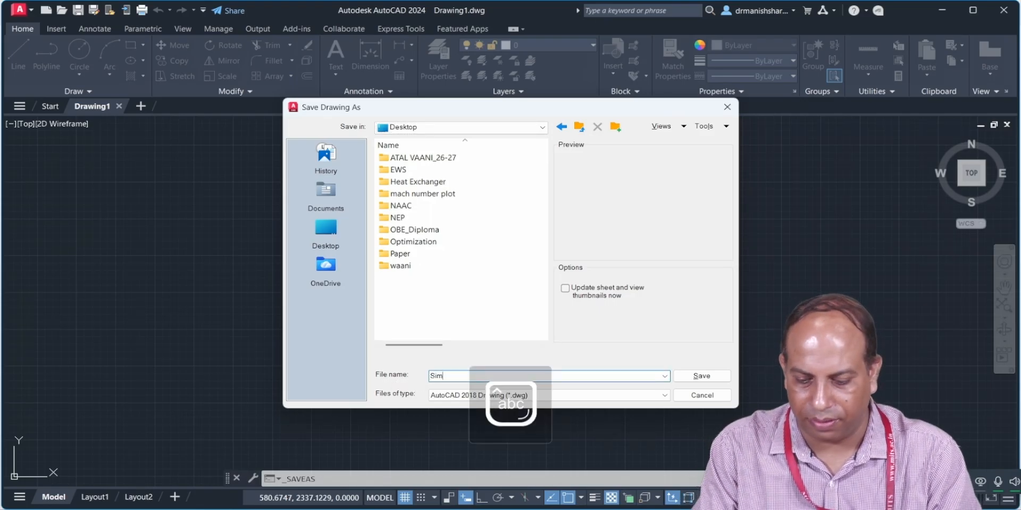
{"action": "type", "text": "ple drawing"}
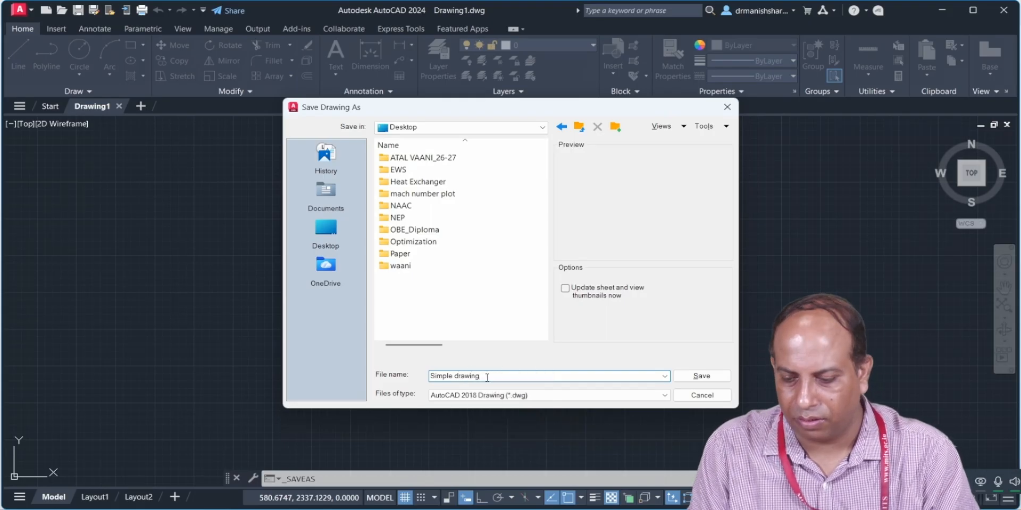
{"action": "key", "text": "Return"}
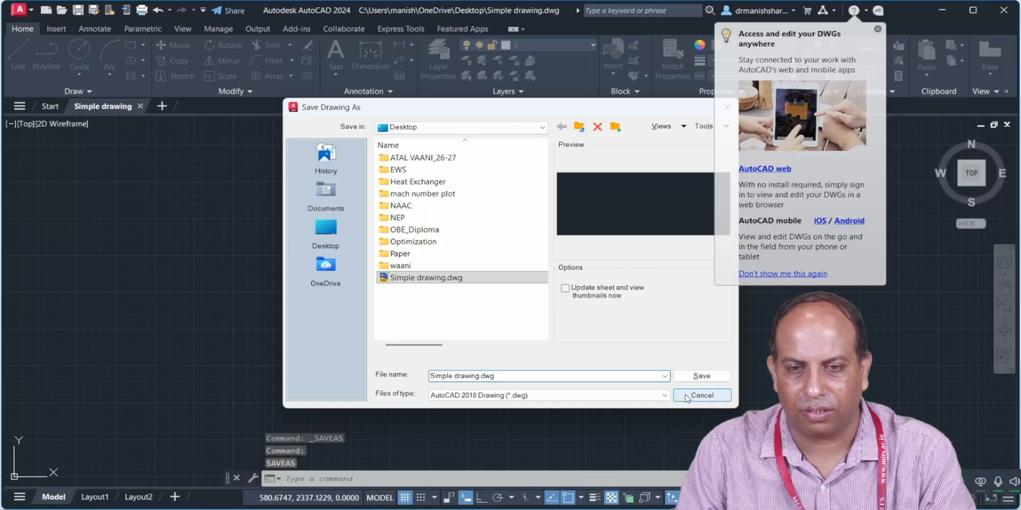
{"action": "left_click", "coordinate": [702, 377]}
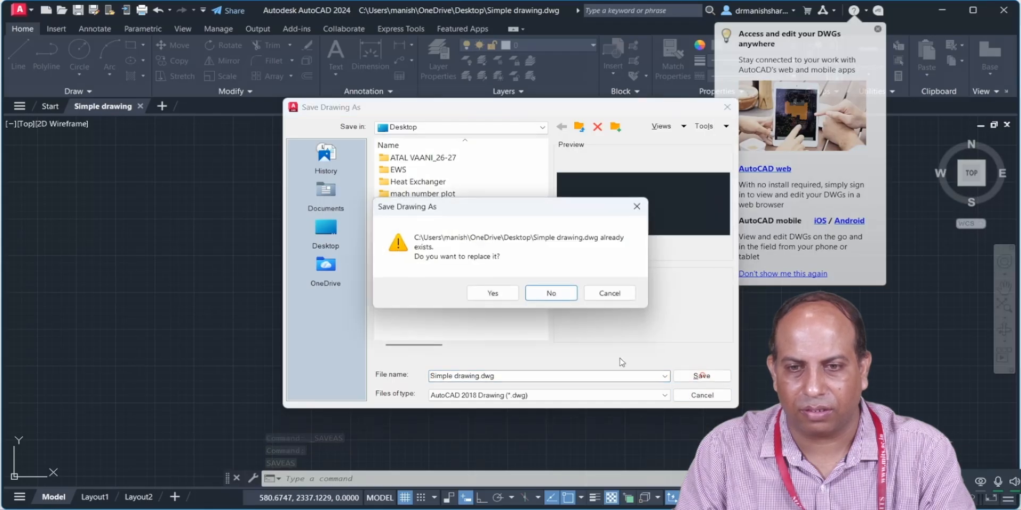
{"action": "left_click", "coordinate": [478, 294]}
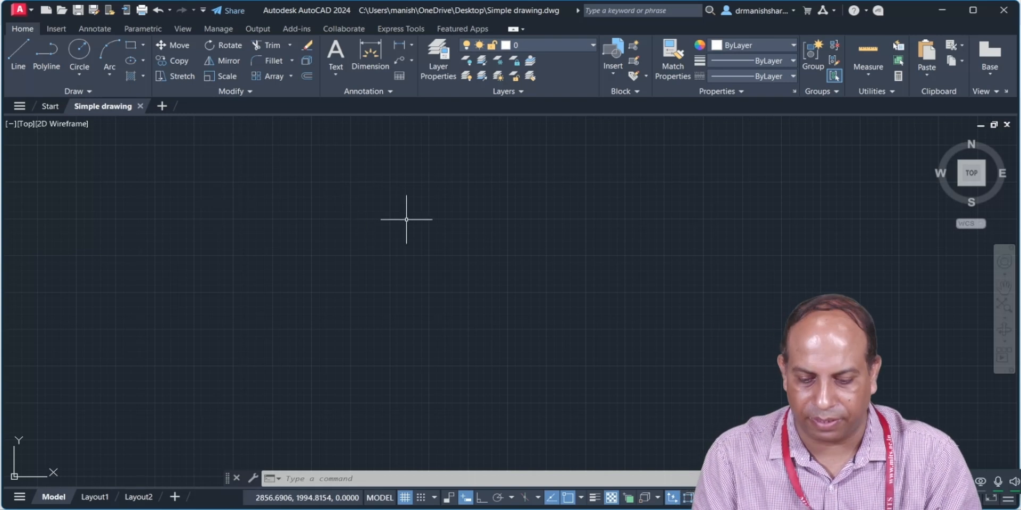
Set the model space limits with the lower left corner at 0,0 and the upper right corner at 210,297
{"action": "type", "text": "limi"}
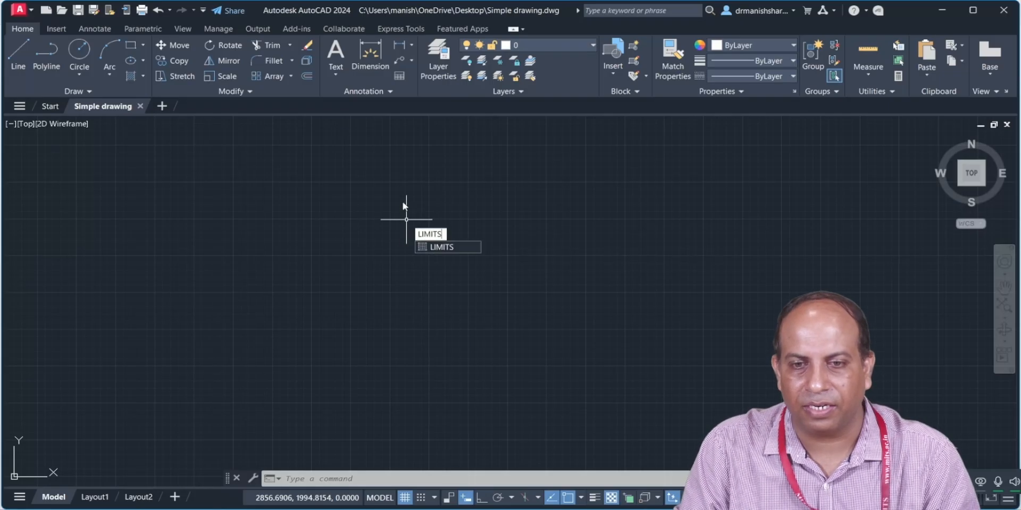
{"action": "left_click", "coordinate": [452, 249]}
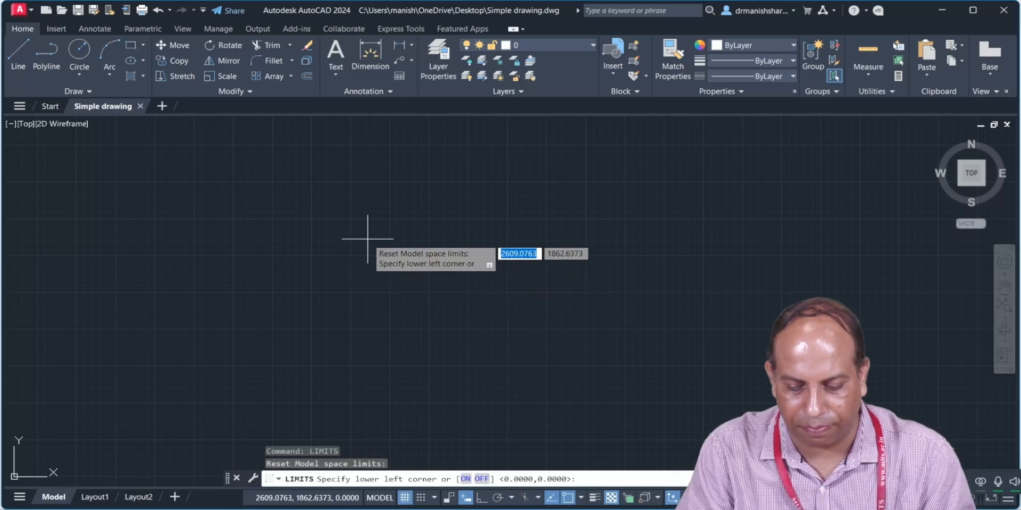
{"action": "type", "text": "0"}
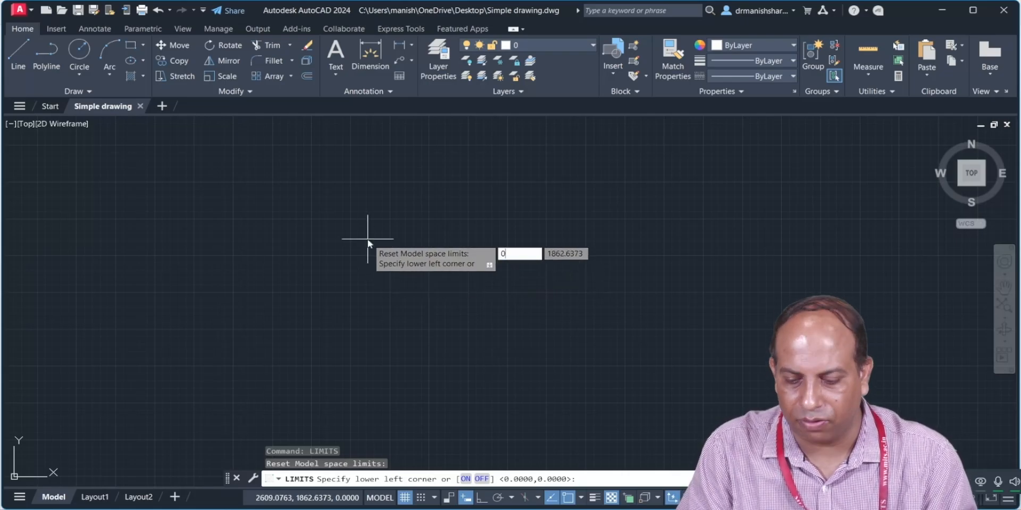
{"action": "key", "text": "Tab"}
{"action": "type", "text": "0"}
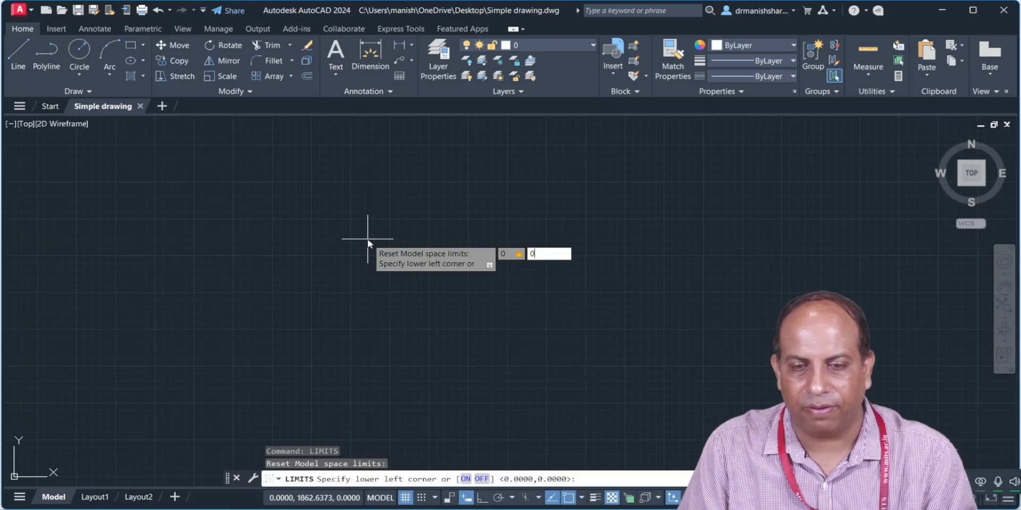
{"action": "key", "text": "Return"}
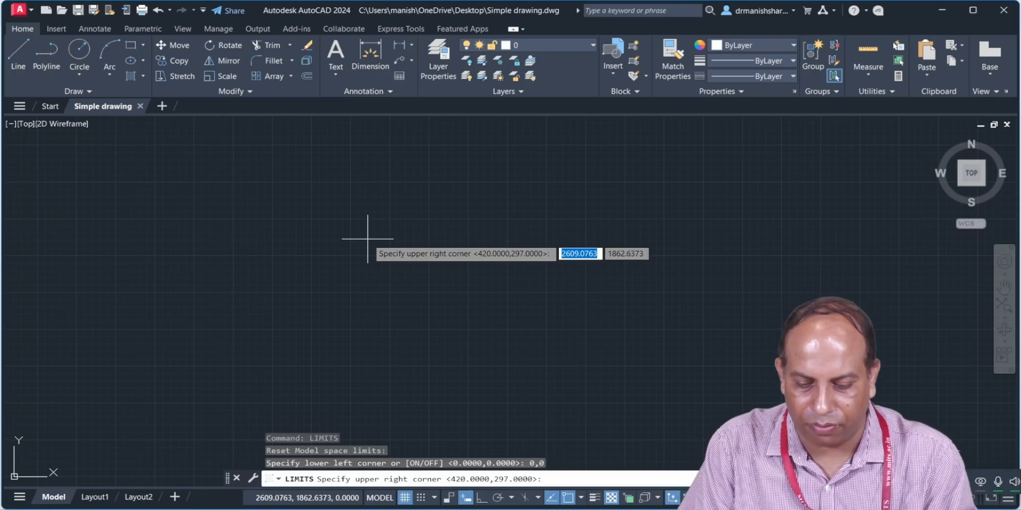
{"action": "type", "text": "210"}
{"action": "key", "text": "Tab"}
{"action": "type", "text": "297"}
{"action": "key", "text": "Return"}
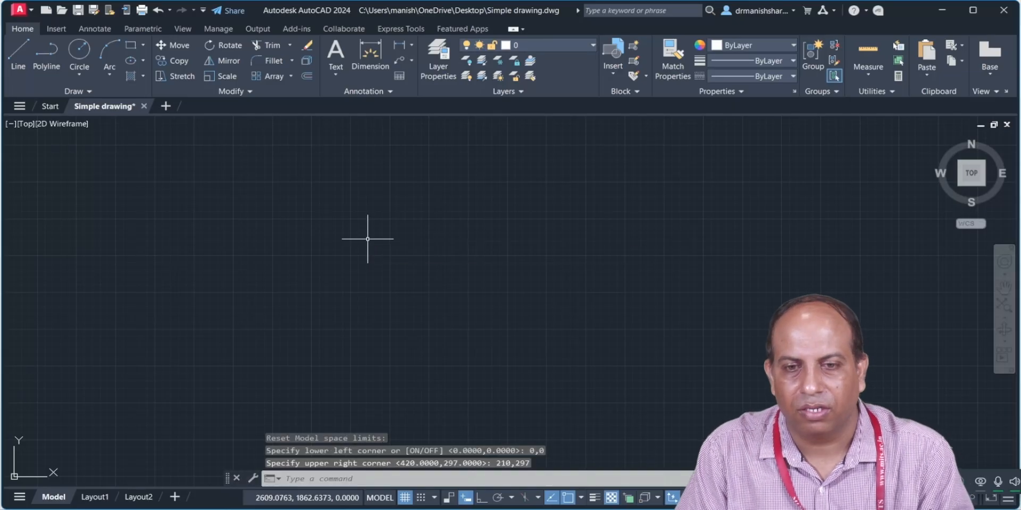
Set the length precision of the drawing units to 0, keeping the Decimal type and Millimeters
{"action": "type", "text": "units"}
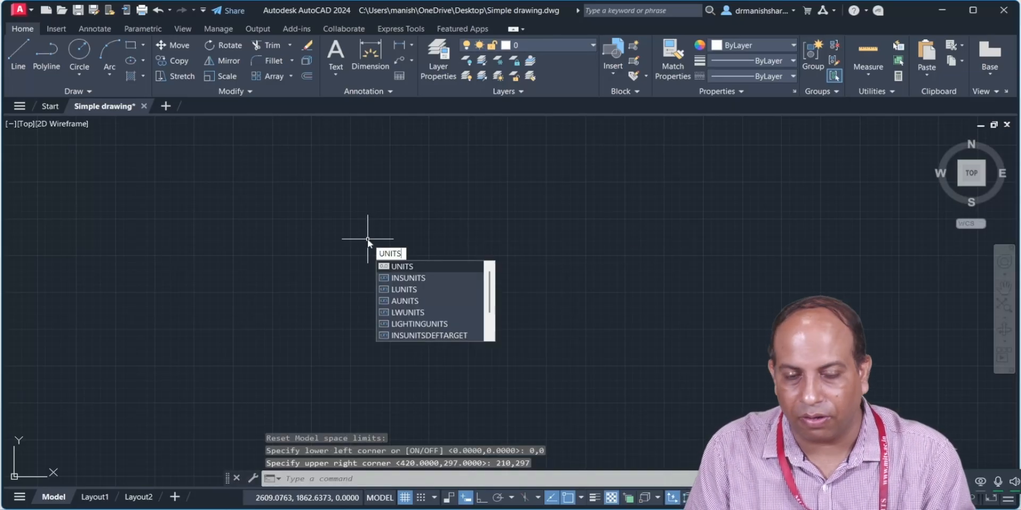
{"action": "key", "text": "Return"}
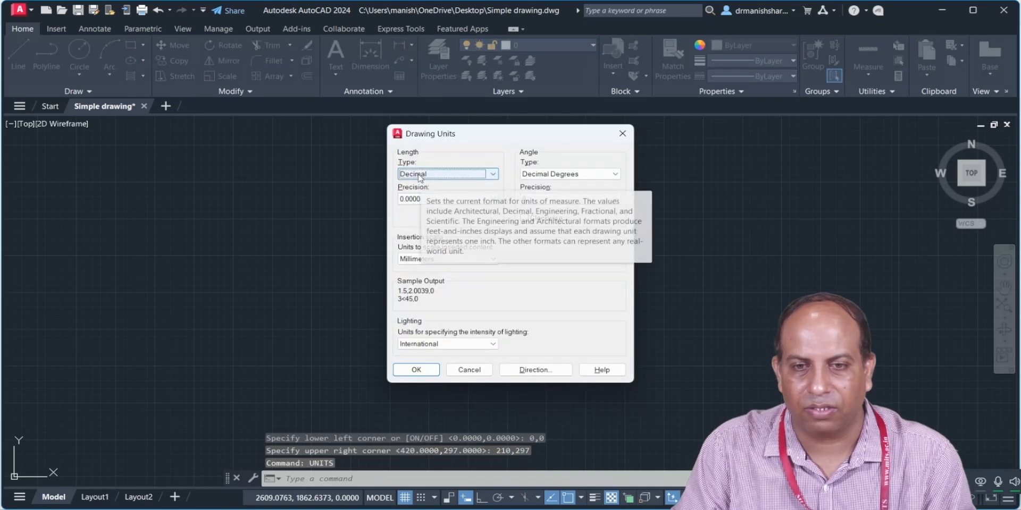
{"action": "left_click", "coordinate": [417, 200]}
{"action": "left_click", "coordinate": [411, 208]}
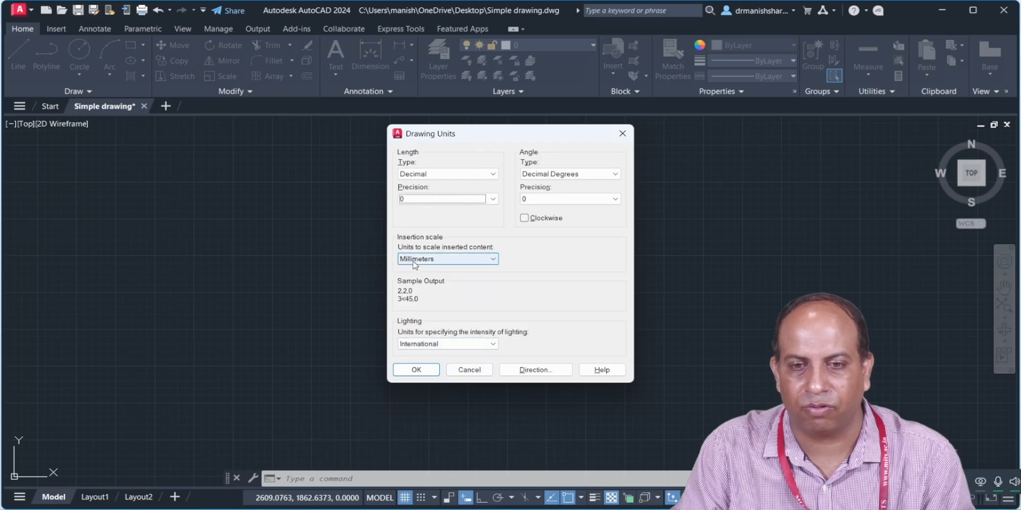
{"action": "left_click", "coordinate": [416, 370]}
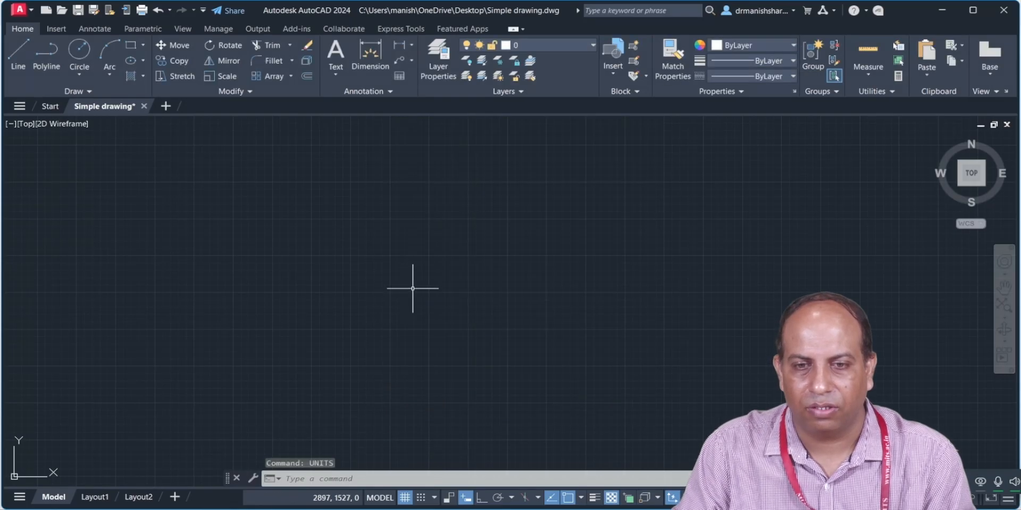
{"action": "type", "text": "o"}
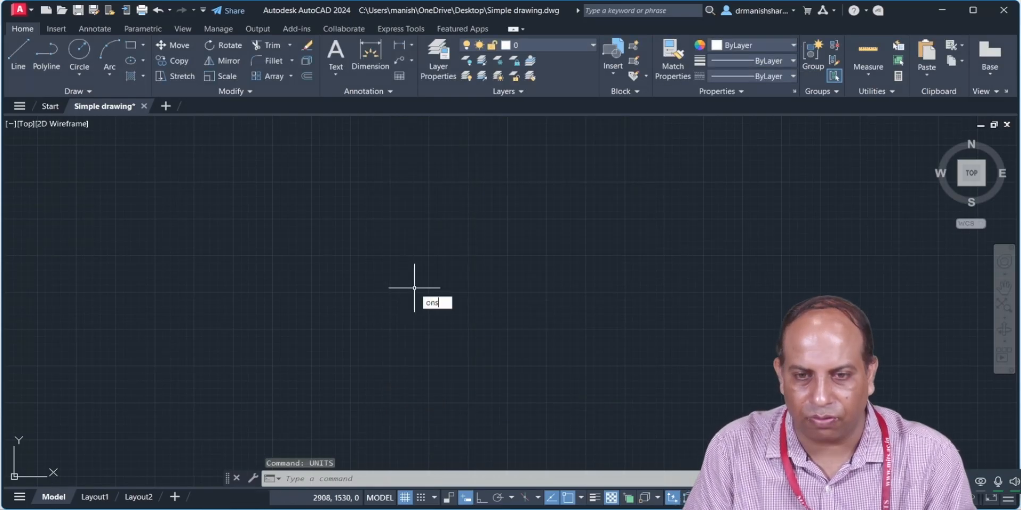
{"action": "type", "text": "ns"}
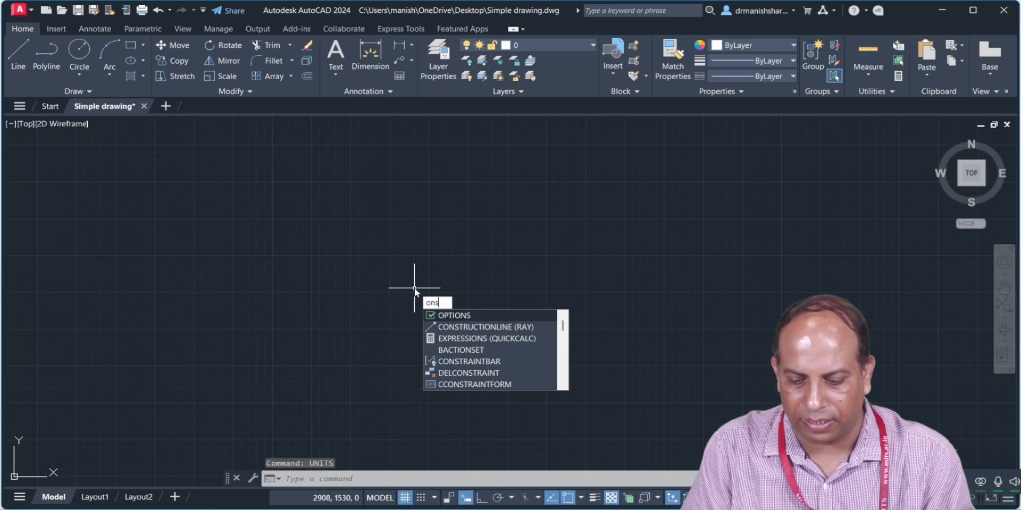
{"action": "type", "text": "nap"}
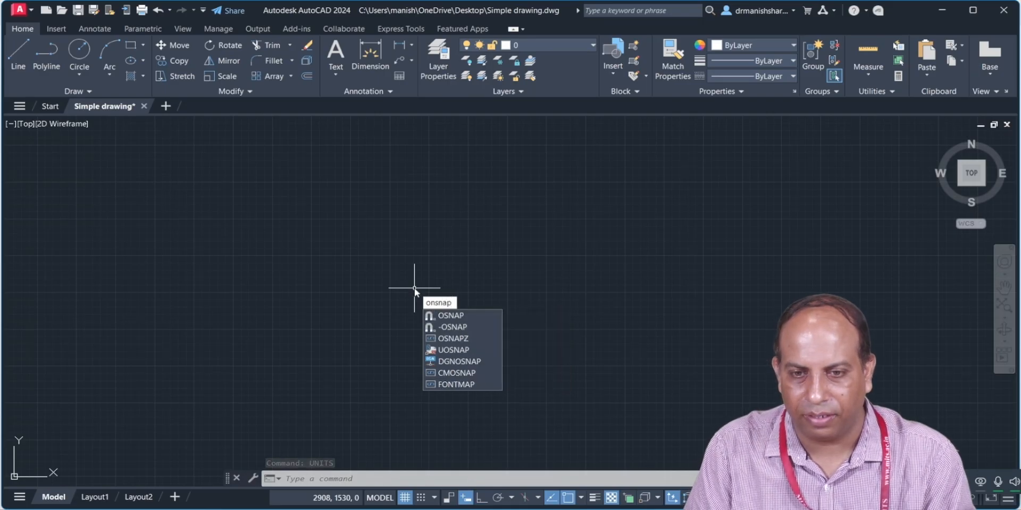
{"action": "key", "text": "BackSpace"}
{"action": "key", "text": "BackSpace"}
{"action": "key", "text": "BackSpace"}
{"action": "key", "text": "BackSpace"}
{"action": "key", "text": "BackSpace"}
{"action": "key", "text": "BackSpace"}
Enable all object snap modes in the OSNAP drafting settings
{"action": "type", "text": "OSNAP"}
{"action": "key", "text": "Return"}
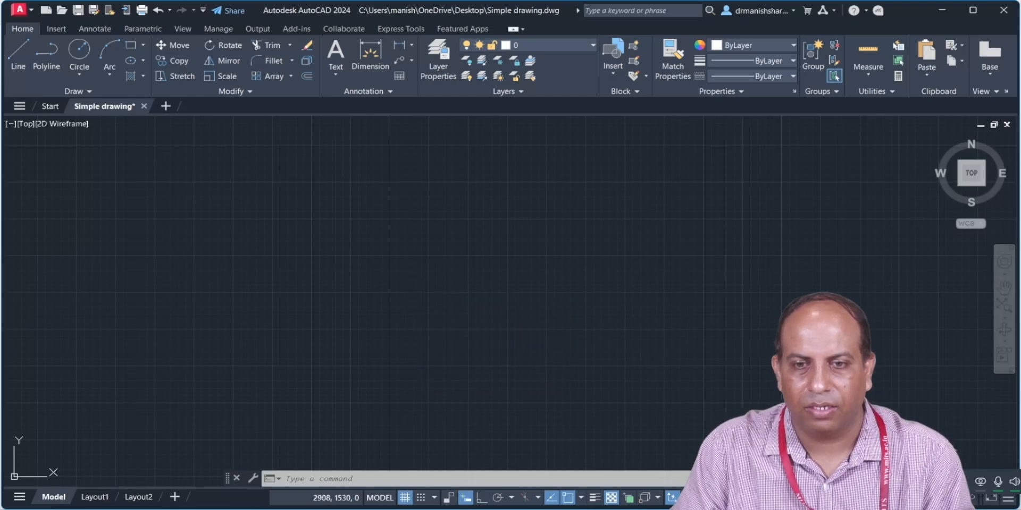
{"action": "left_click", "coordinate": [648, 190]}
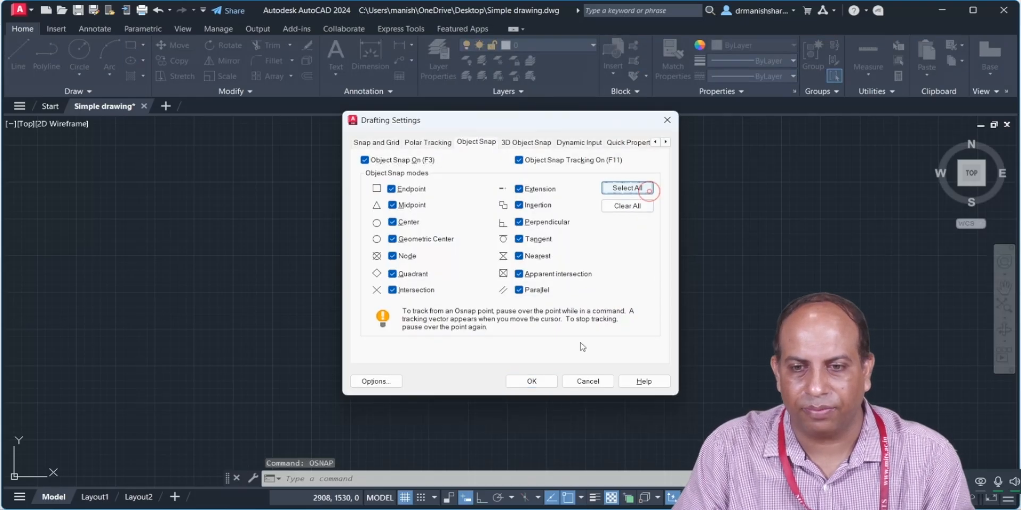
{"action": "left_click", "coordinate": [531, 382]}
Modify the Standard dimension style's lines: White for both dimension and extension lines, with a baseline spacing of 3.5
{"action": "type", "text": "DIMSTY"}
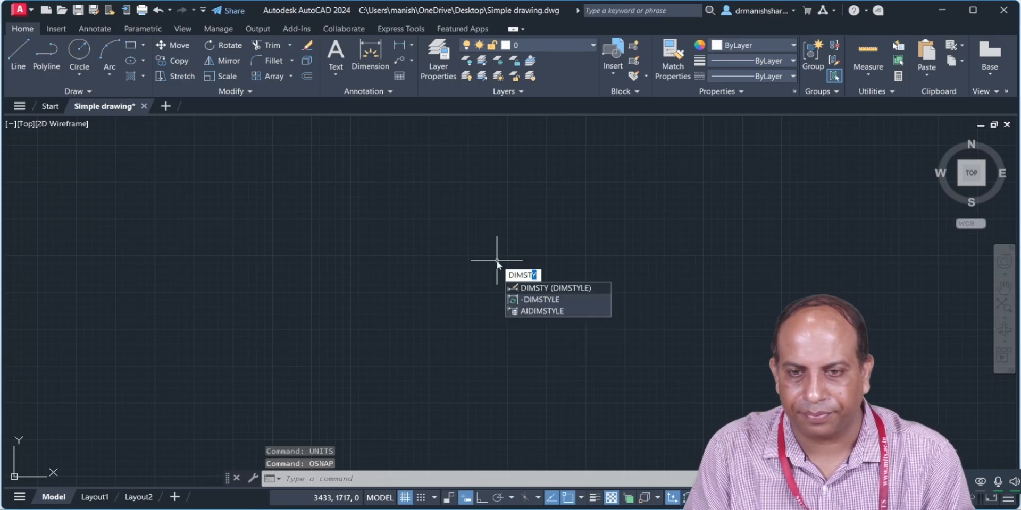
{"action": "key", "text": "Return"}
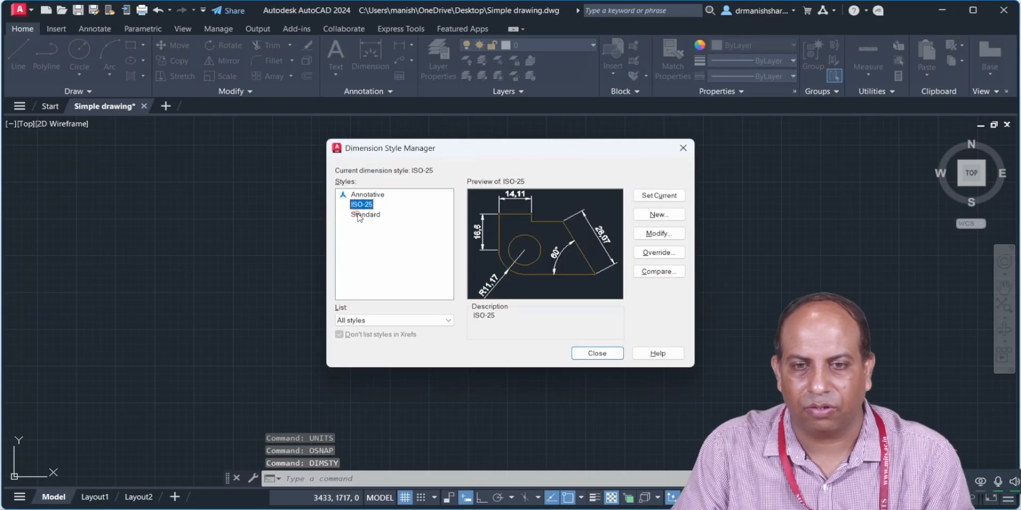
{"action": "left_click", "coordinate": [364, 214]}
{"action": "left_click", "coordinate": [659, 233]}
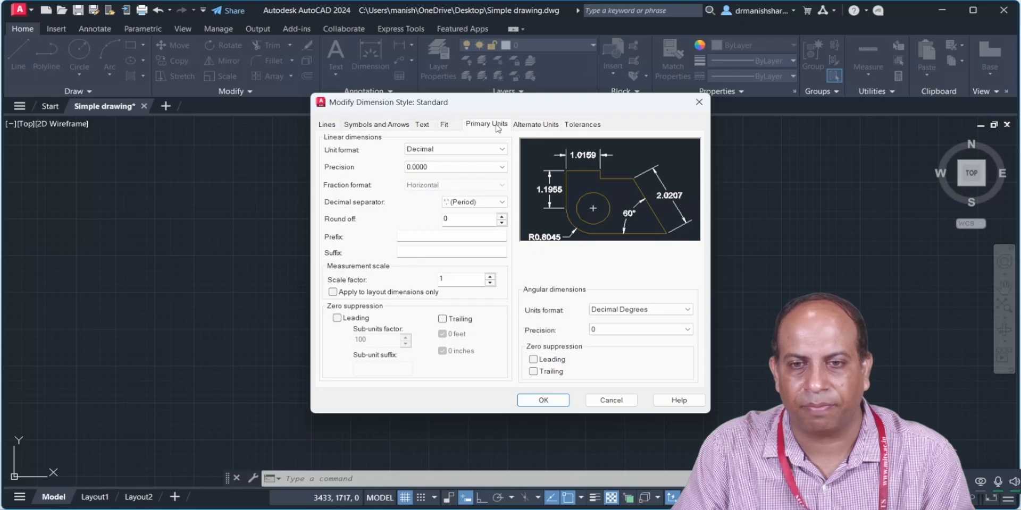
{"action": "left_click", "coordinate": [327, 125]}
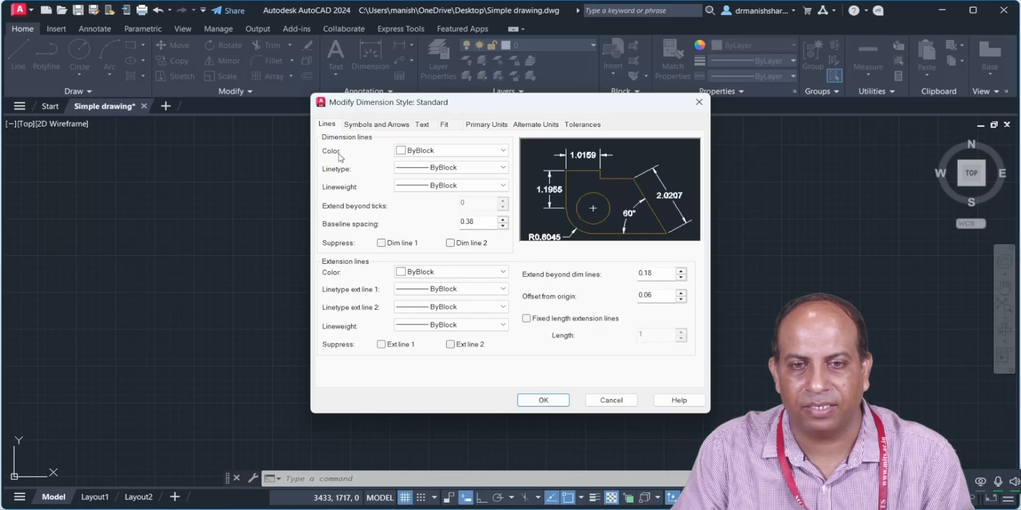
{"action": "left_click", "coordinate": [443, 152]}
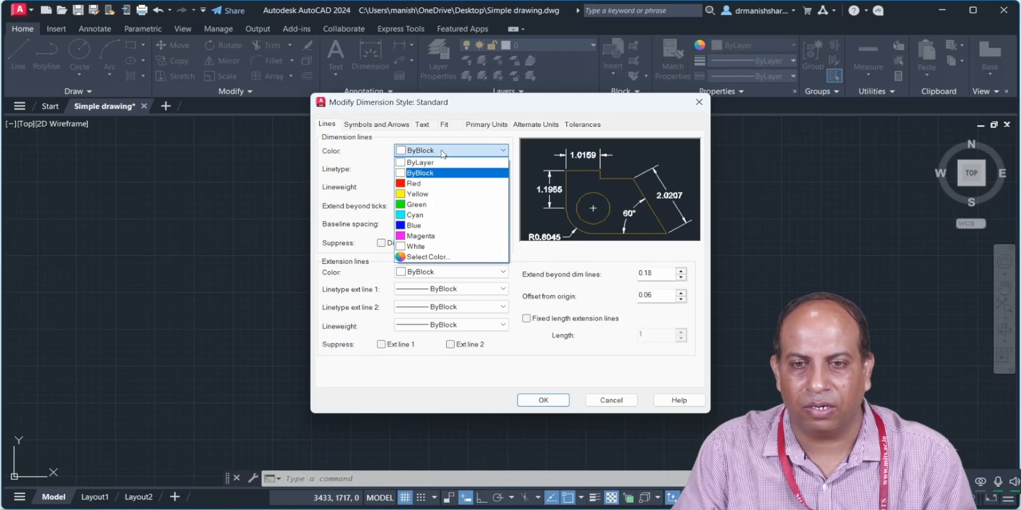
{"action": "left_click", "coordinate": [419, 249]}
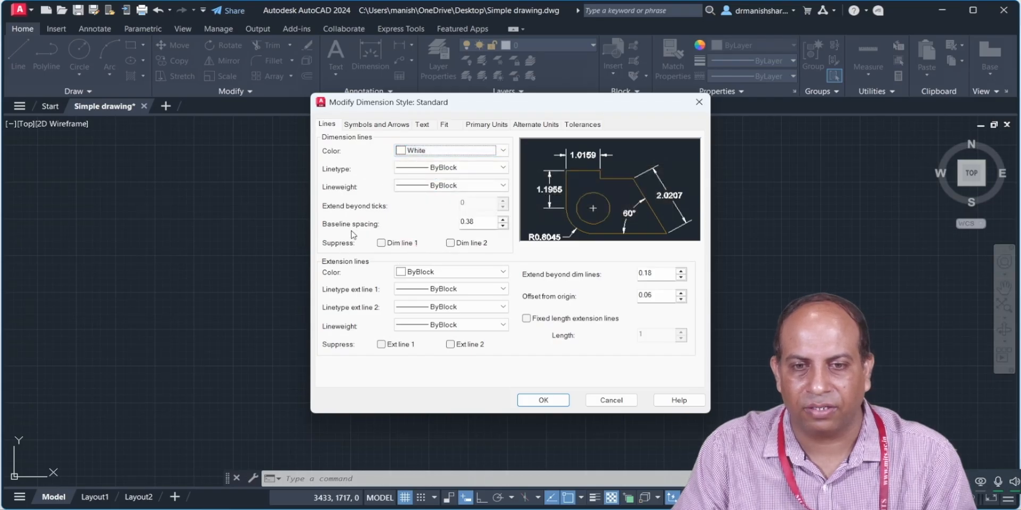
{"action": "double_click", "coordinate": [480, 220]}
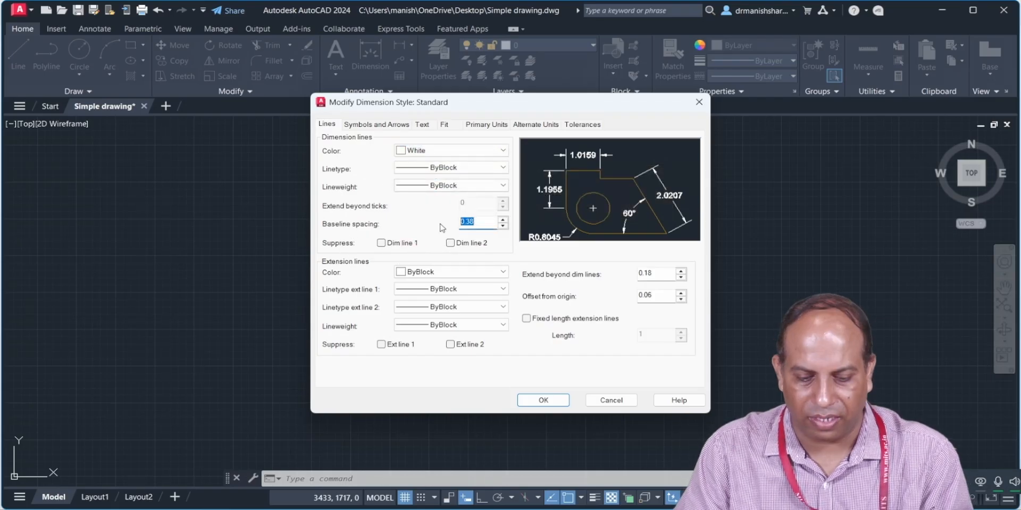
{"action": "type", "text": "3.5"}
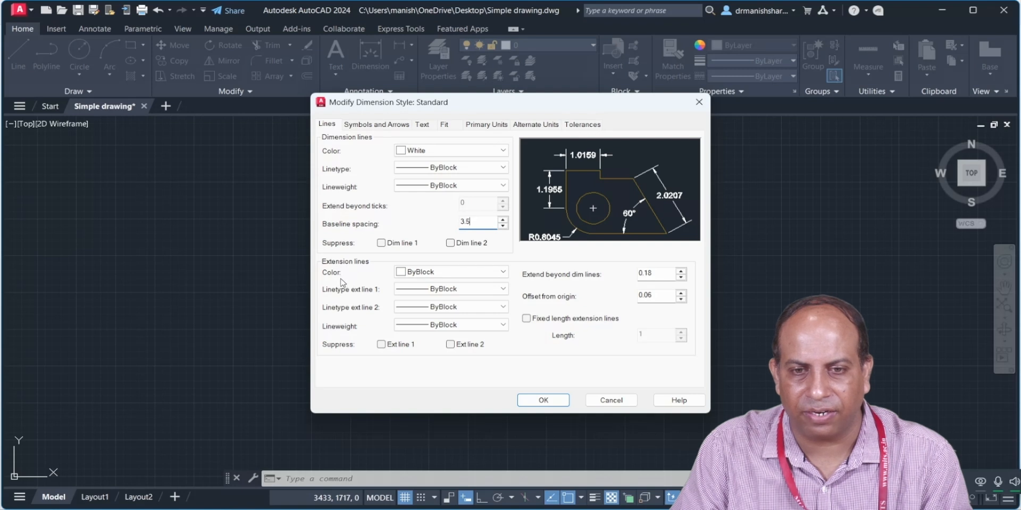
{"action": "left_click", "coordinate": [434, 270]}
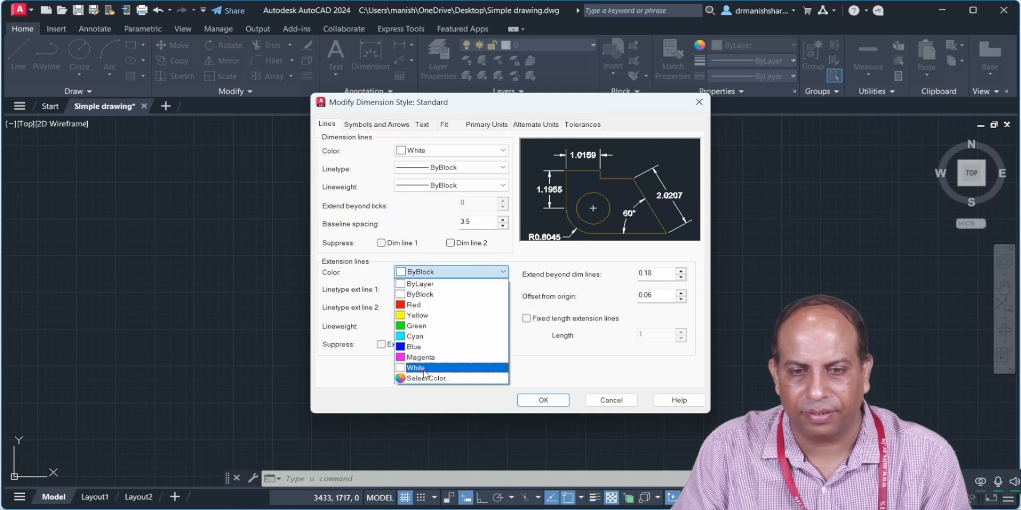
{"action": "left_click", "coordinate": [420, 370]}
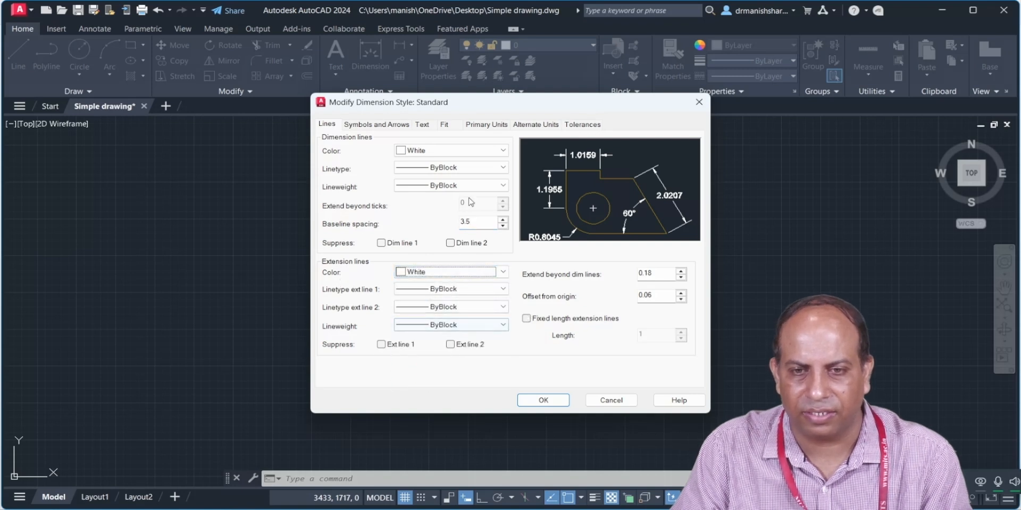
Set the Standard dimension style's arrow size to 3 and its center mark size to 2.5
{"action": "left_click", "coordinate": [373, 126]}
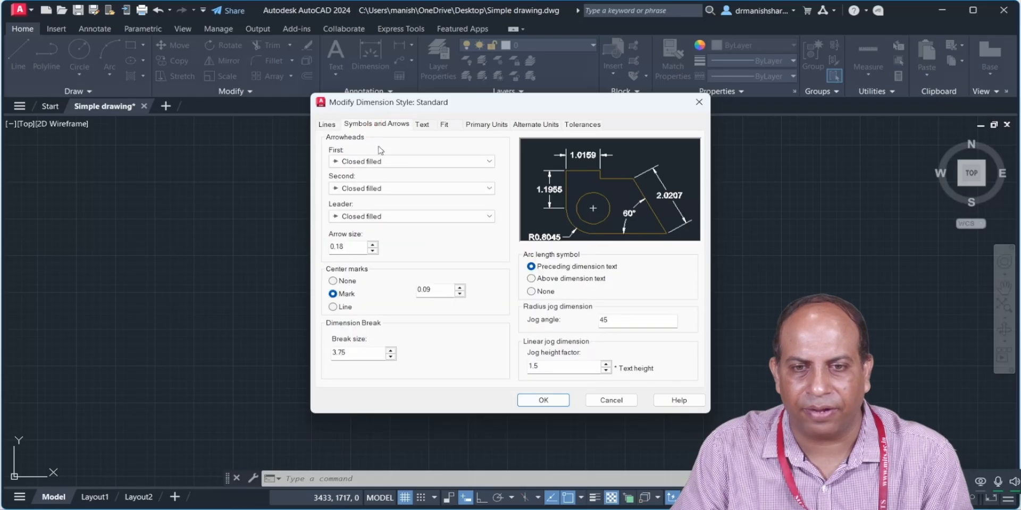
{"action": "double_click", "coordinate": [347, 246]}
{"action": "type", "text": "3"}
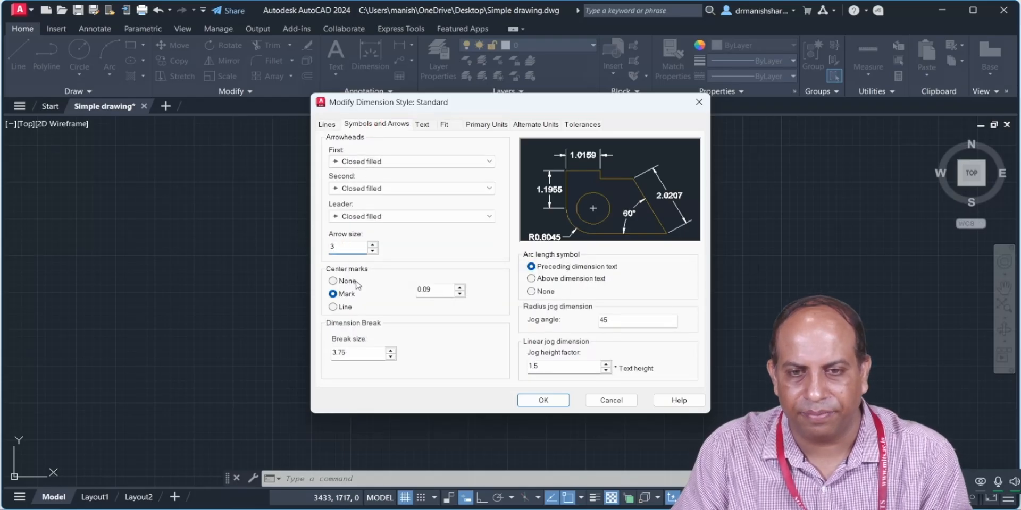
{"action": "key", "text": "Tab"}
{"action": "key", "text": "Tab"}
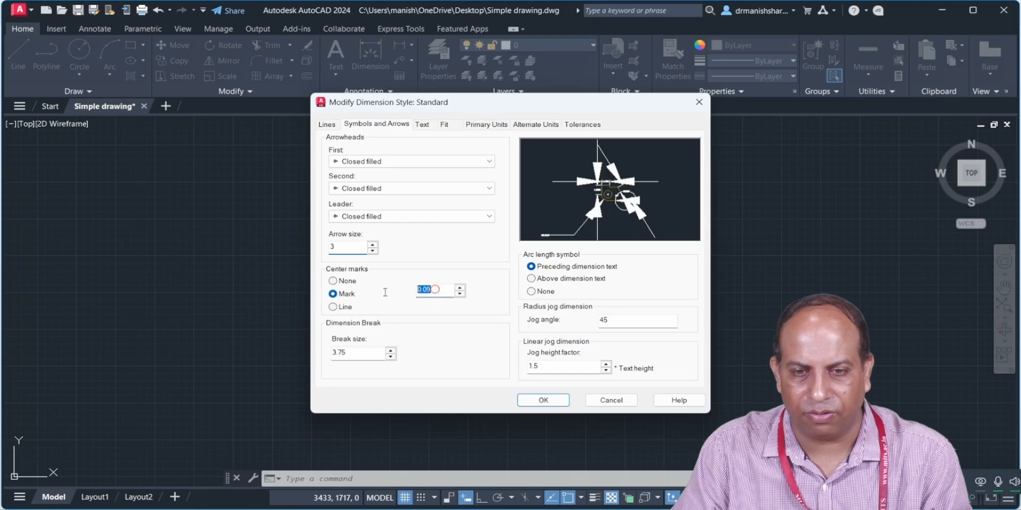
{"action": "type", "text": "2.5"}
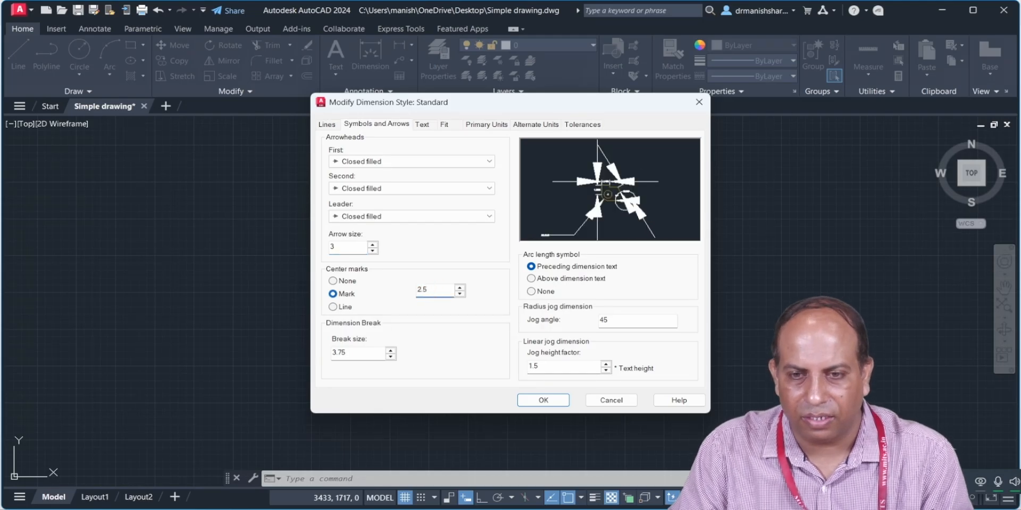
Set the dimension text color to White, the text height to 4 and the text alignment to Aligned with dimension line
{"action": "left_click", "coordinate": [422, 124]}
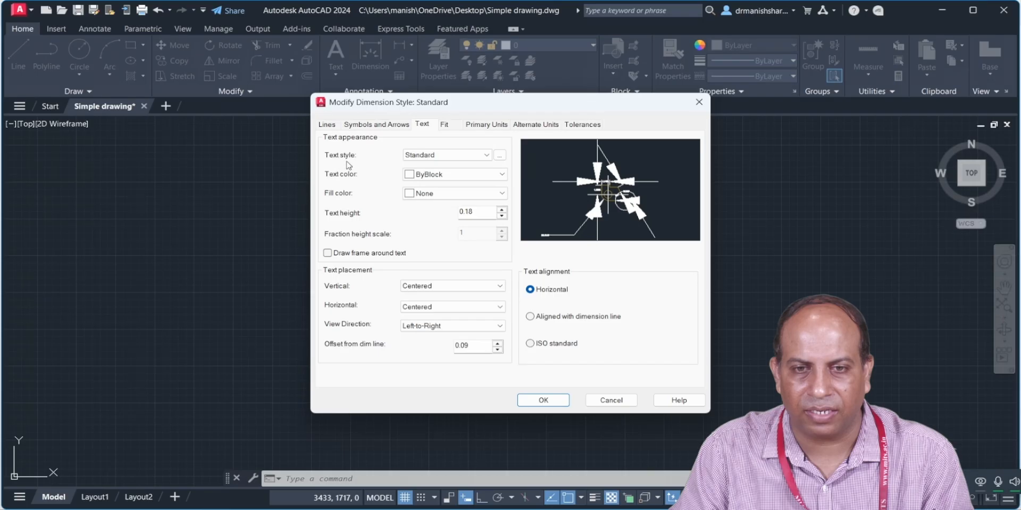
{"action": "left_click", "coordinate": [441, 176]}
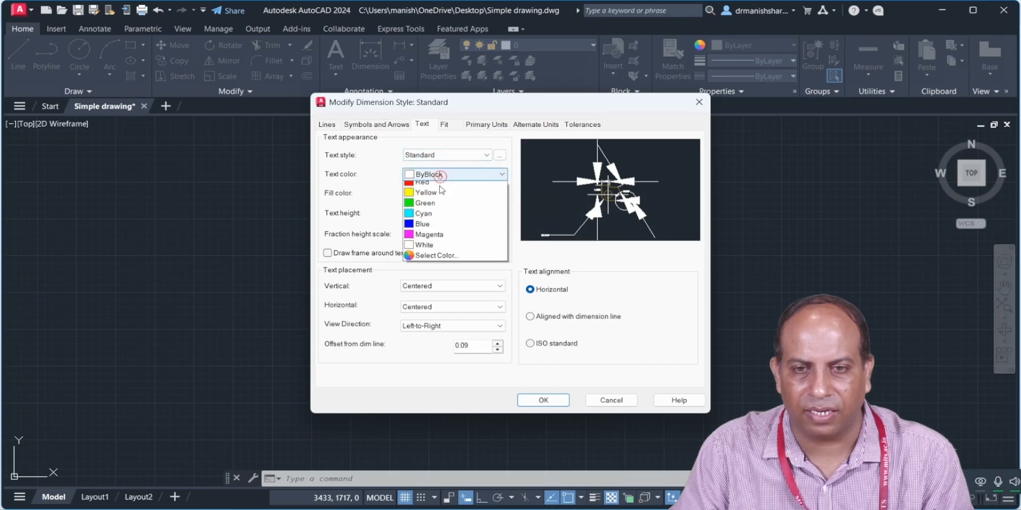
{"action": "left_click", "coordinate": [434, 271]}
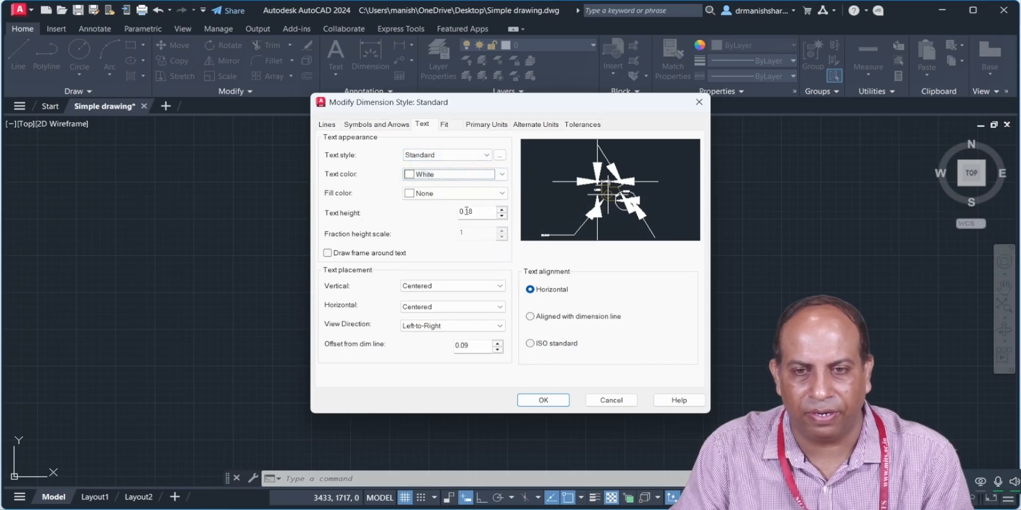
{"action": "left_click_drag", "start_coordinate": [468, 212], "coordinate": [427, 228]}
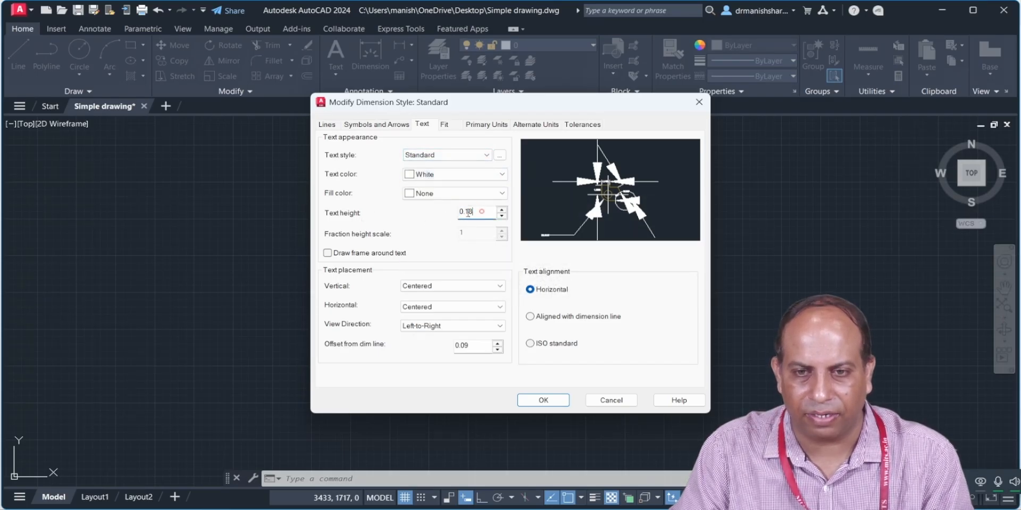
{"action": "left_click_drag", "start_coordinate": [481, 212], "coordinate": [439, 221]}
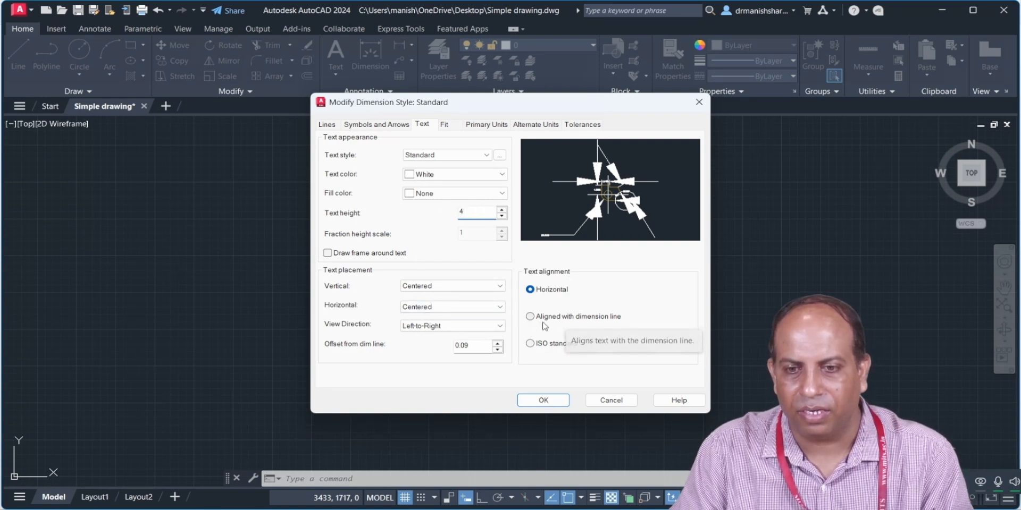
{"action": "left_click", "coordinate": [588, 317]}
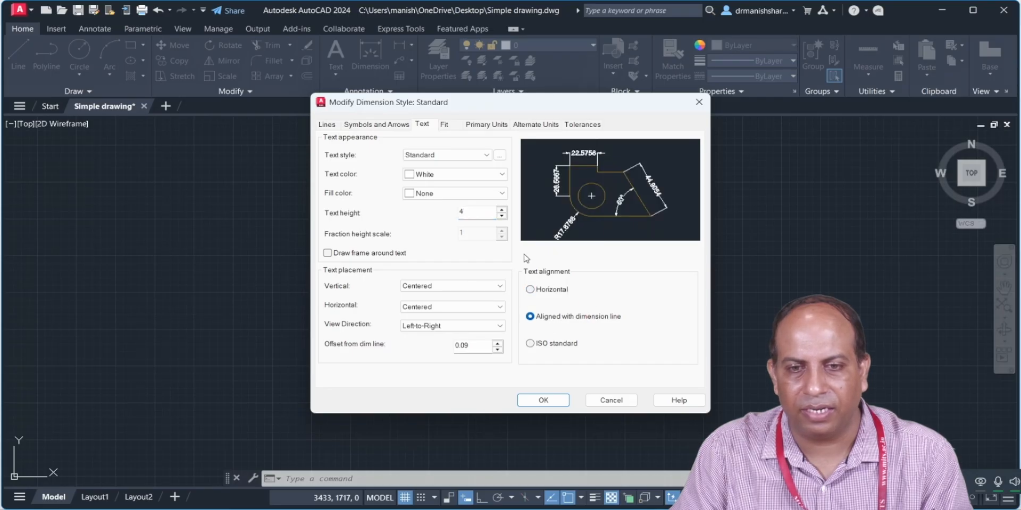
Set the linear dimension precision to 0 in the Standard style's primary units and make Standard the current dimension style
{"action": "left_click", "coordinate": [487, 125]}
{"action": "left_click", "coordinate": [439, 167]}
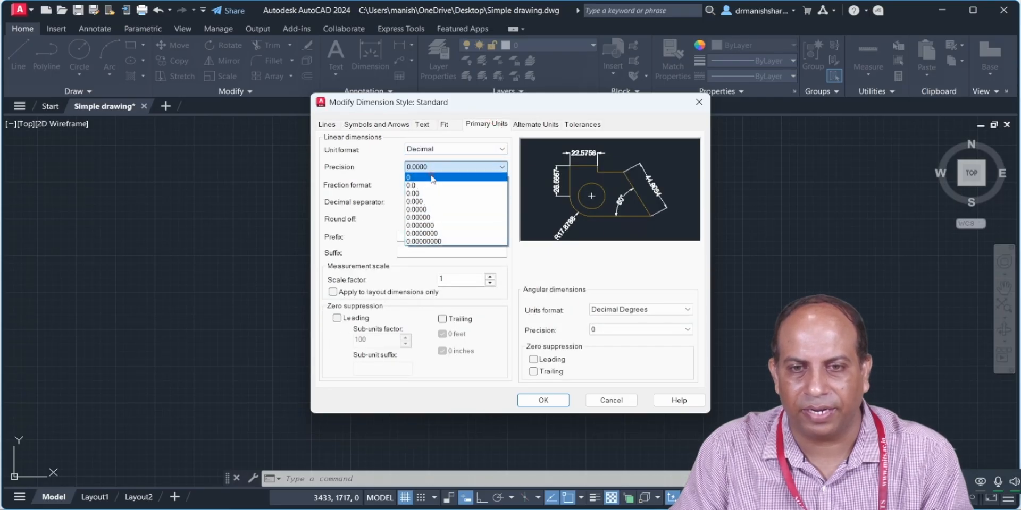
{"action": "left_click", "coordinate": [432, 177]}
{"action": "left_click", "coordinate": [557, 399]}
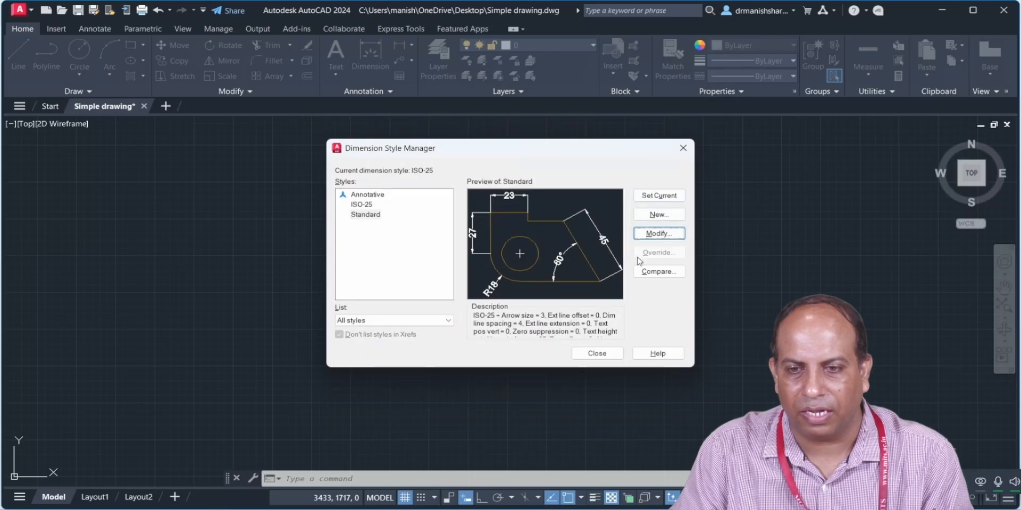
{"action": "left_click", "coordinate": [655, 195]}
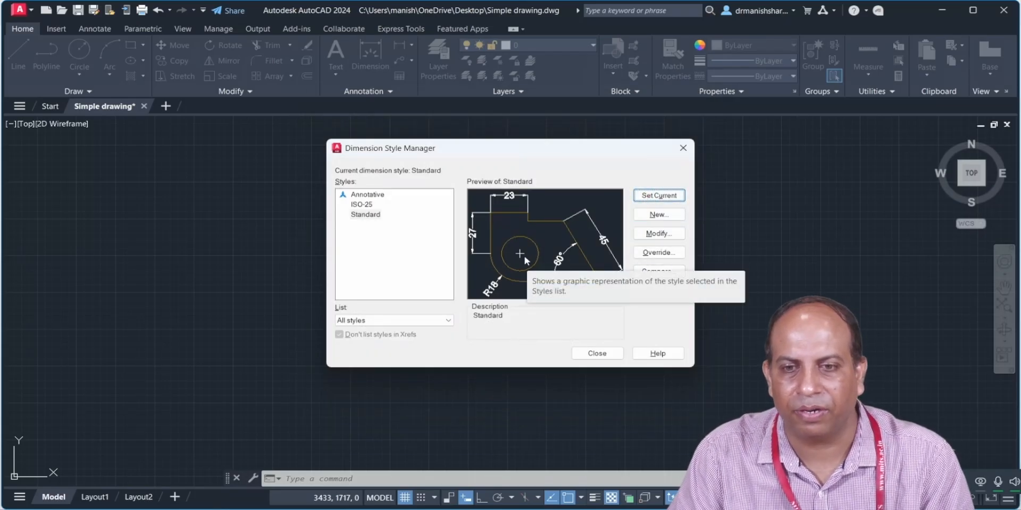
{"action": "left_click", "coordinate": [597, 354]}
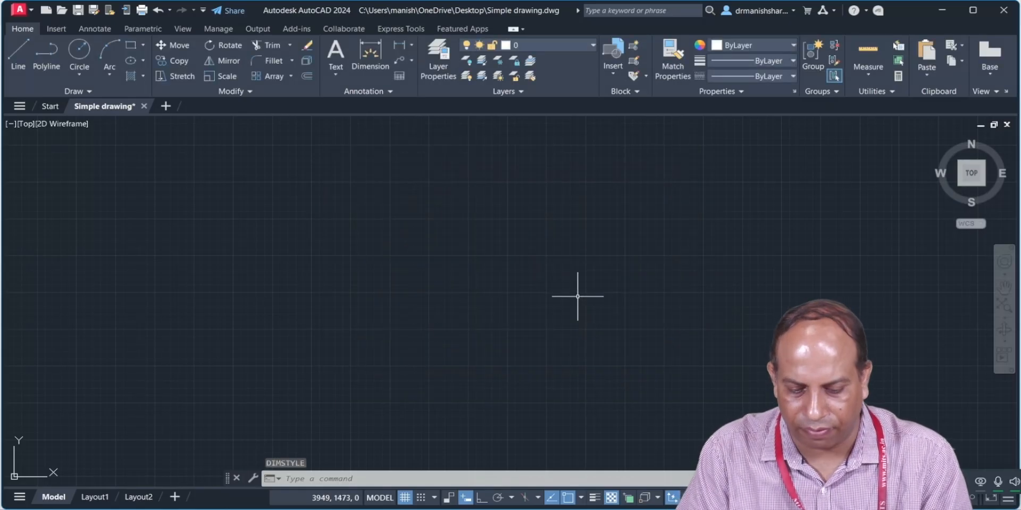
Zoom the drawing with the All option to fit the drawing limits in view
{"action": "type", "text": "zoom"}
{"action": "key", "text": "Return"}
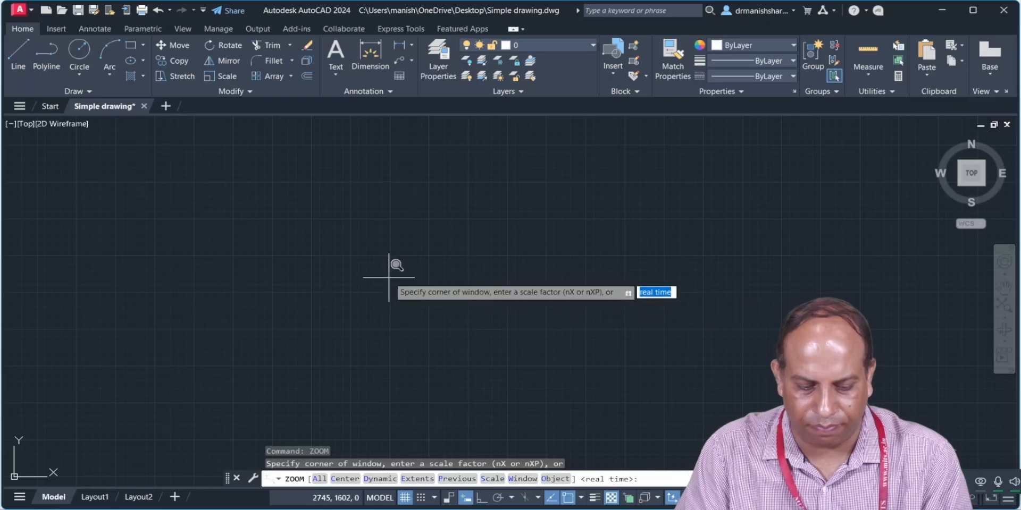
{"action": "type", "text": "a"}
{"action": "key", "text": "Return"}
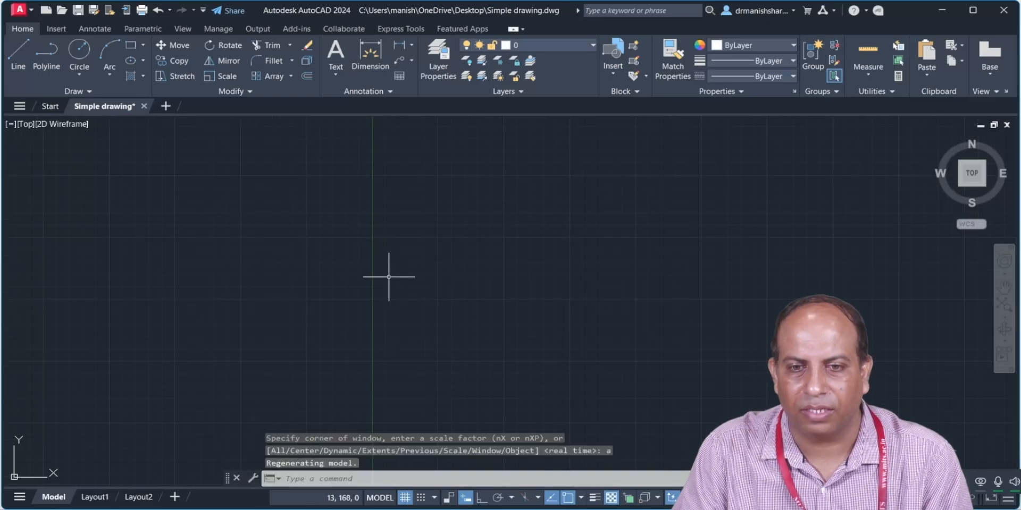
{"action": "middle_click_drag", "start_coordinate": [559, 224], "coordinate": [292, 269]}
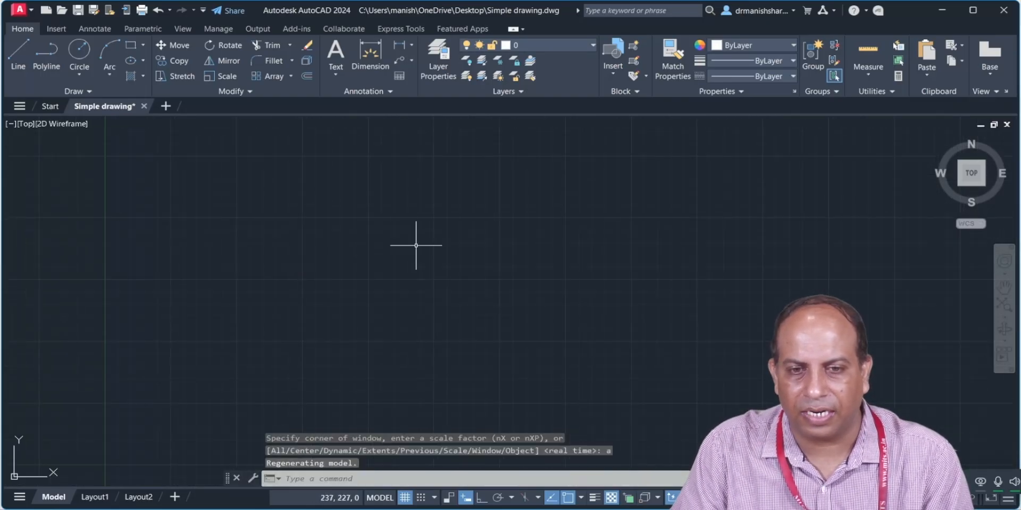
{"action": "scroll", "coordinate": [486, 257], "scroll_direction": "up", "scroll_amount": 2}
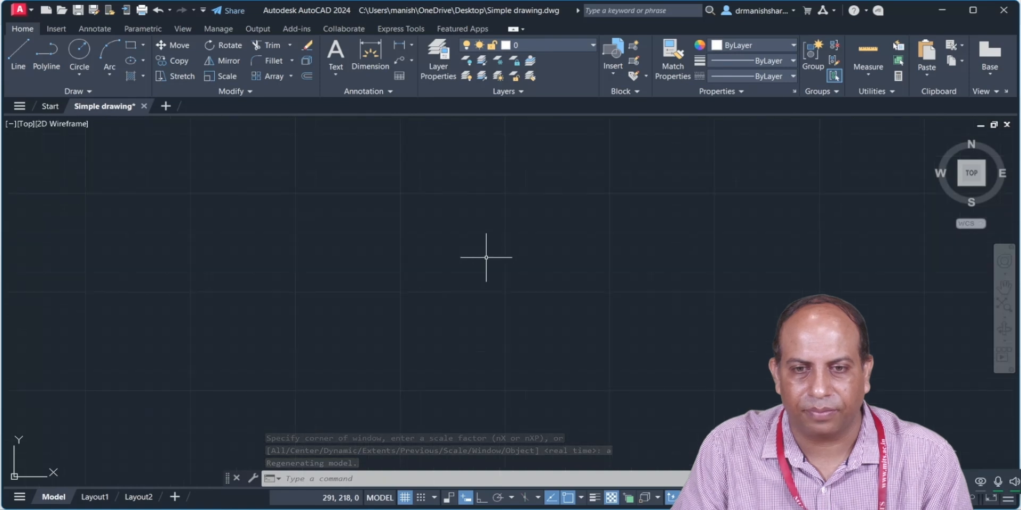
{"action": "left_click", "coordinate": [1012, 503]}
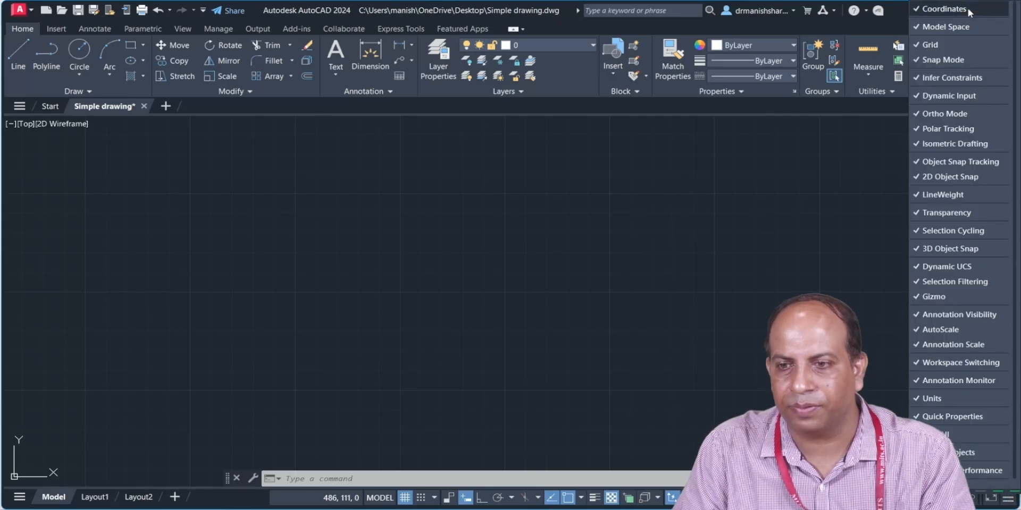
{"action": "left_click", "coordinate": [582, 404]}
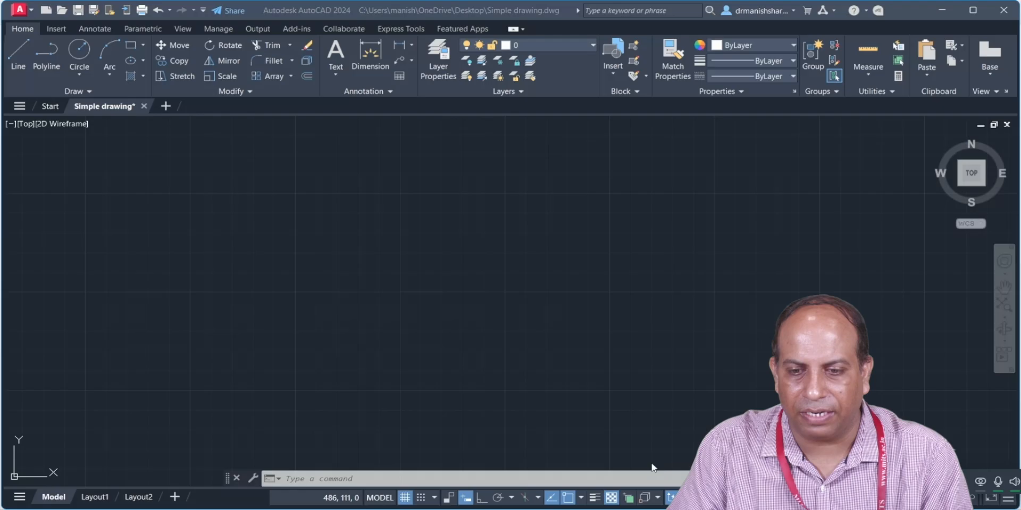
Check the cover figure in the reference PDF and draw its outer circle with a diameter of 80 in AutoCAD
{"action": "key", "text": "alt+Tab"}
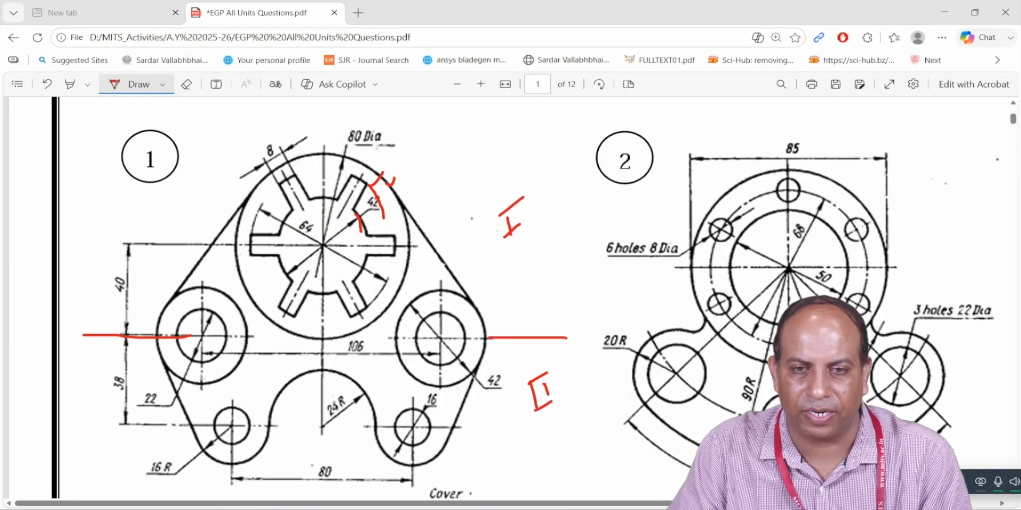
{"action": "key", "text": "alt+Tab"}
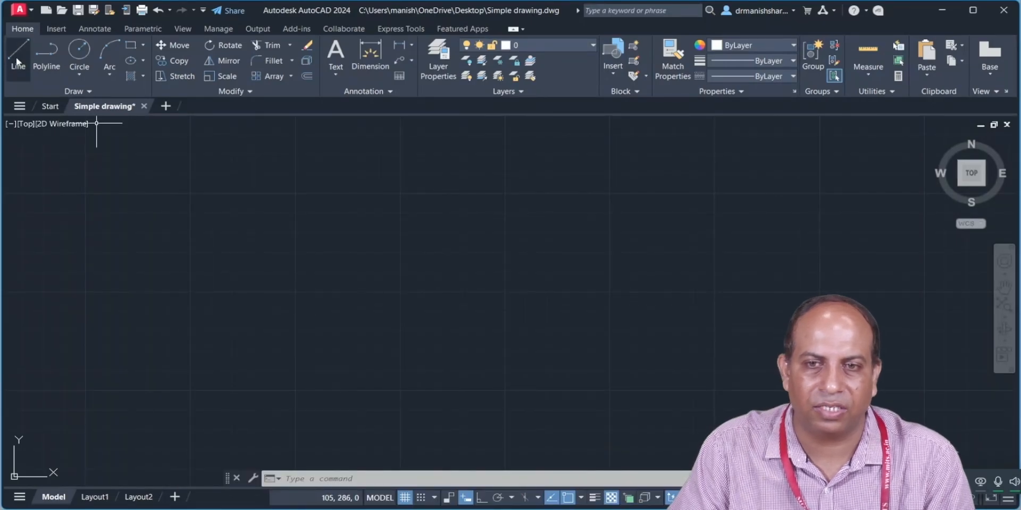
{"action": "left_click", "coordinate": [79, 74]}
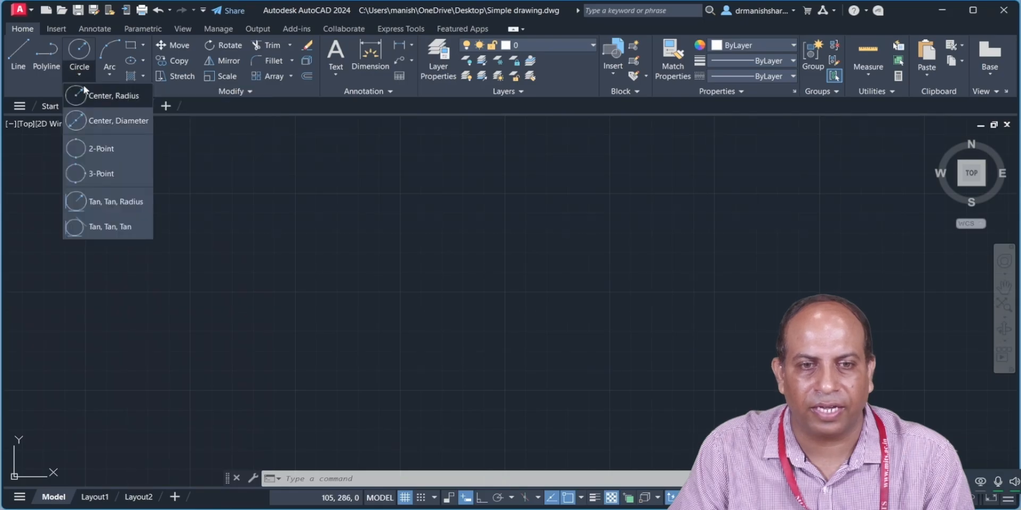
{"action": "left_click", "coordinate": [92, 124]}
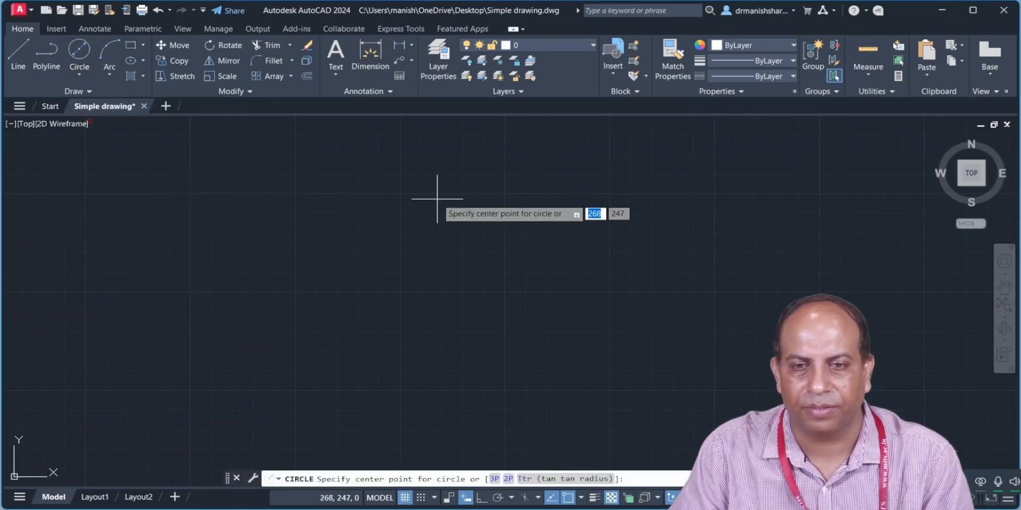
{"action": "left_click", "coordinate": [399, 246]}
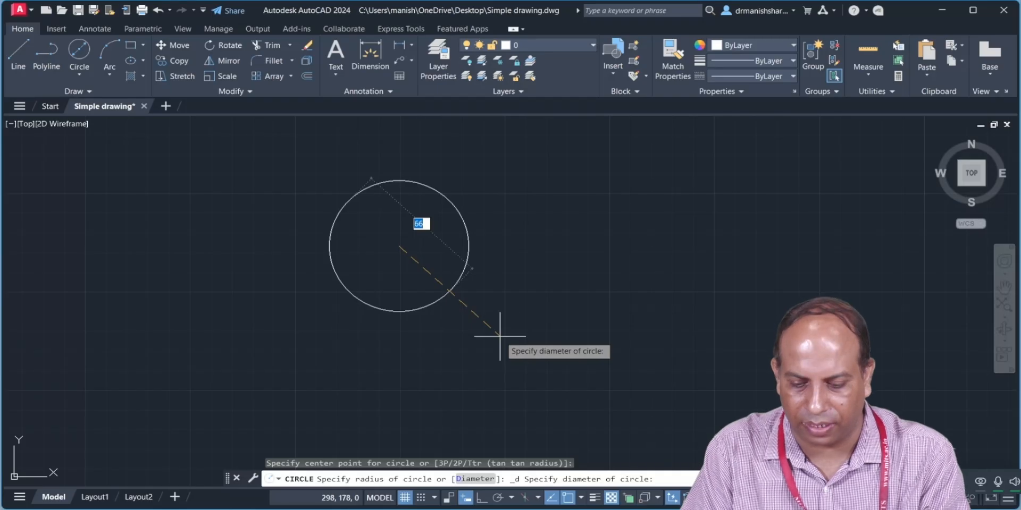
{"action": "key", "text": "Return"}
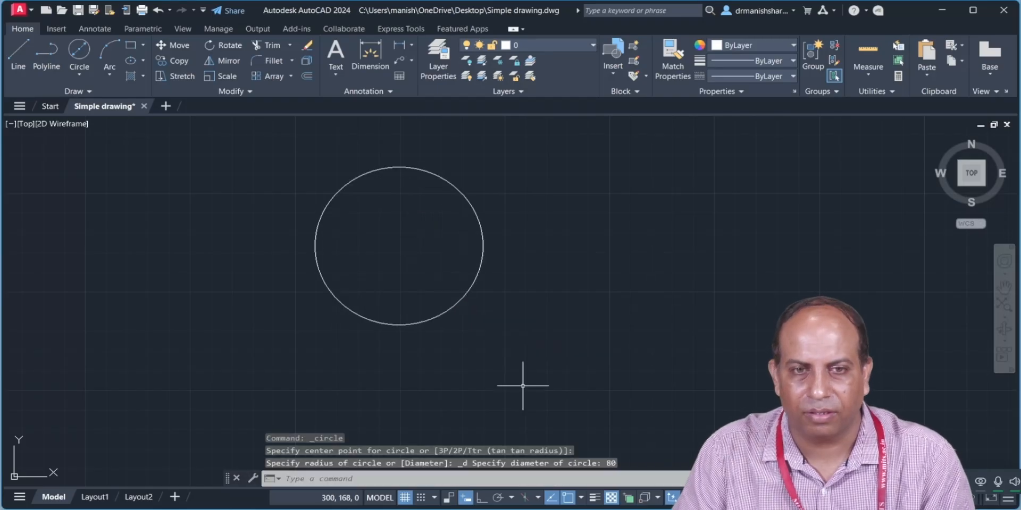
Draw a concentric circle with a diameter of 64 from the center of the 80 diameter circle
{"action": "left_click", "coordinate": [82, 54]}
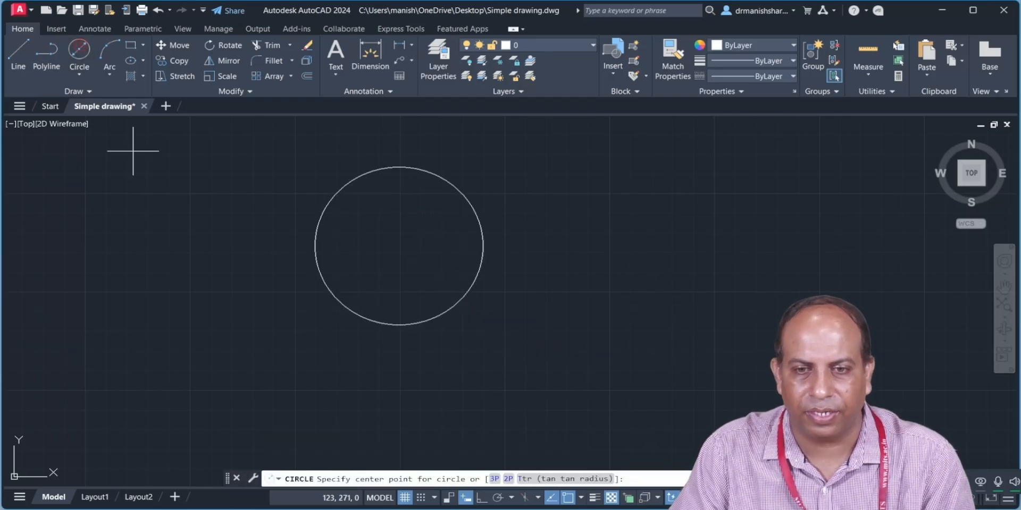
{"action": "left_click", "coordinate": [473, 509]}
{"action": "left_click", "coordinate": [471, 508]}
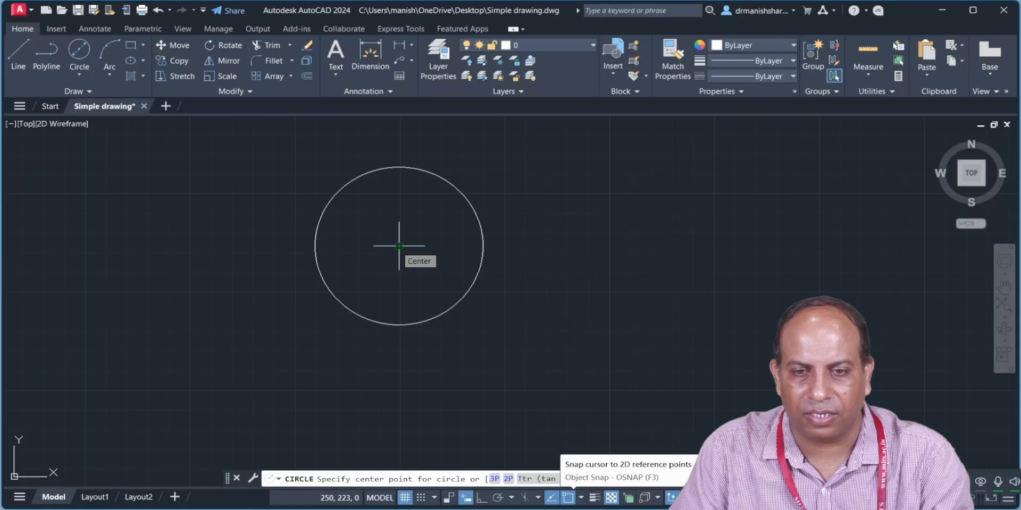
{"action": "left_click", "coordinate": [398, 247]}
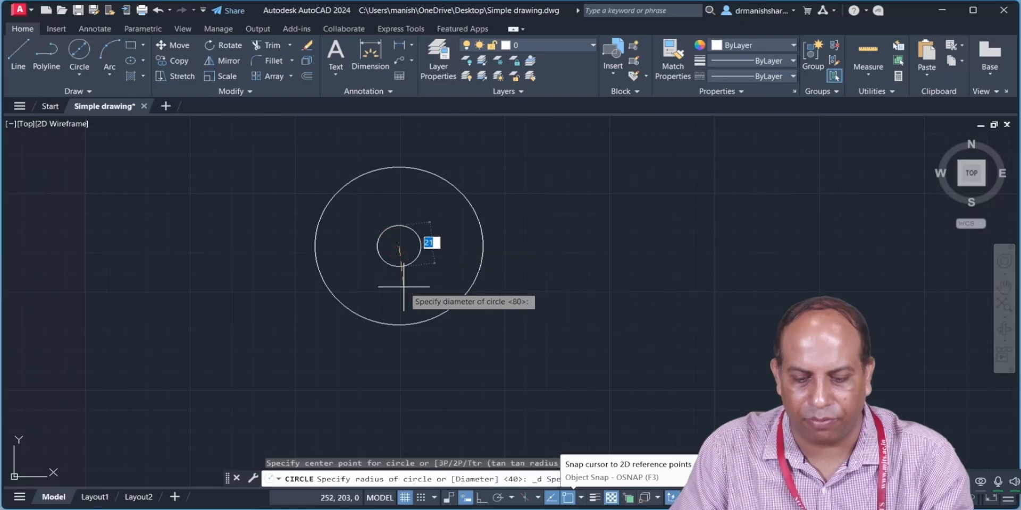
{"action": "key", "text": "Return"}
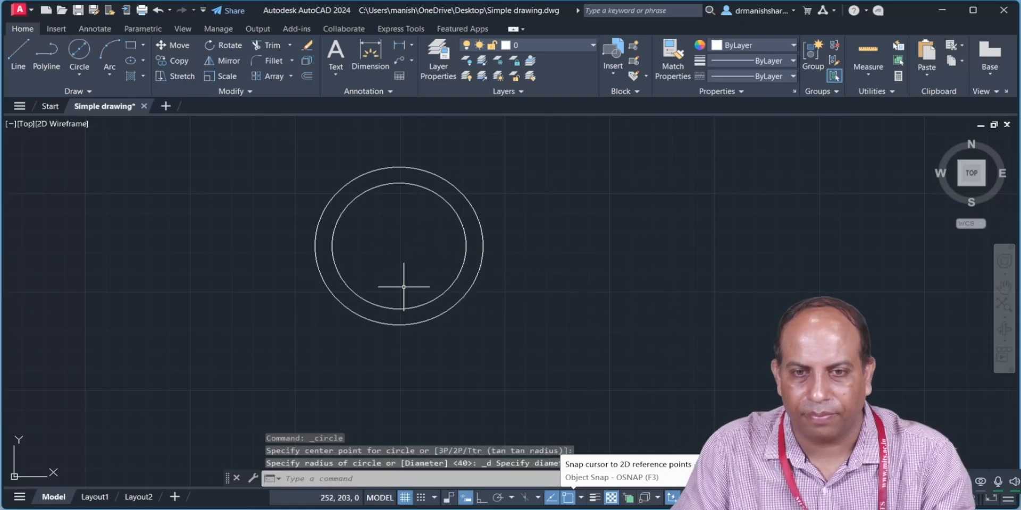
Check the reference PDF and draw a third concentric circle with a diameter of 42 at the same center in AutoCAD
{"action": "key", "text": "Return"}
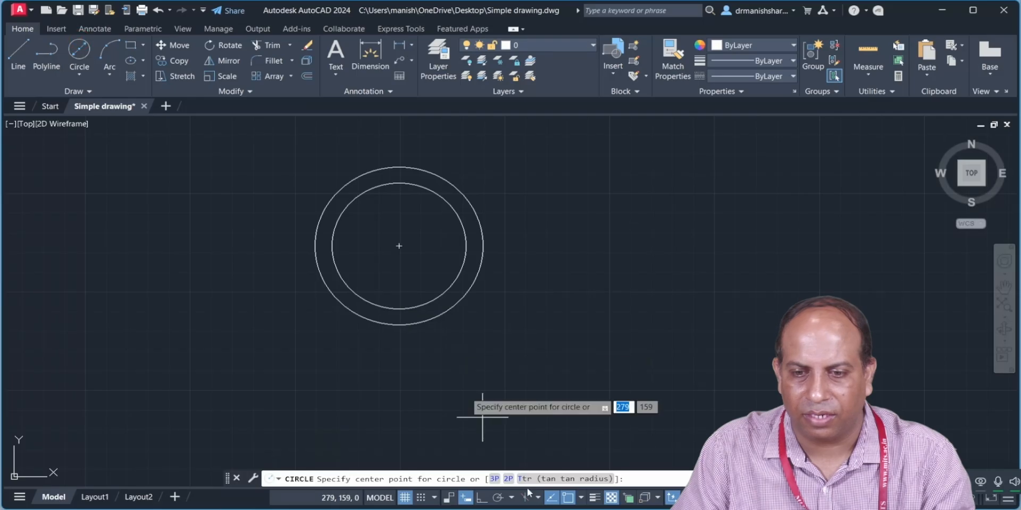
{"action": "left_click", "coordinate": [560, 463]}
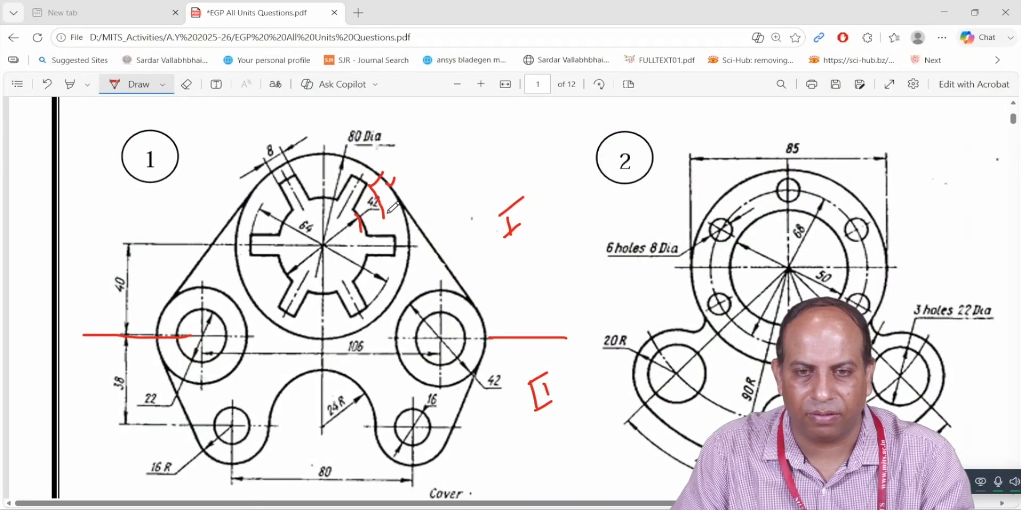
{"action": "key", "text": "alt+Tab"}
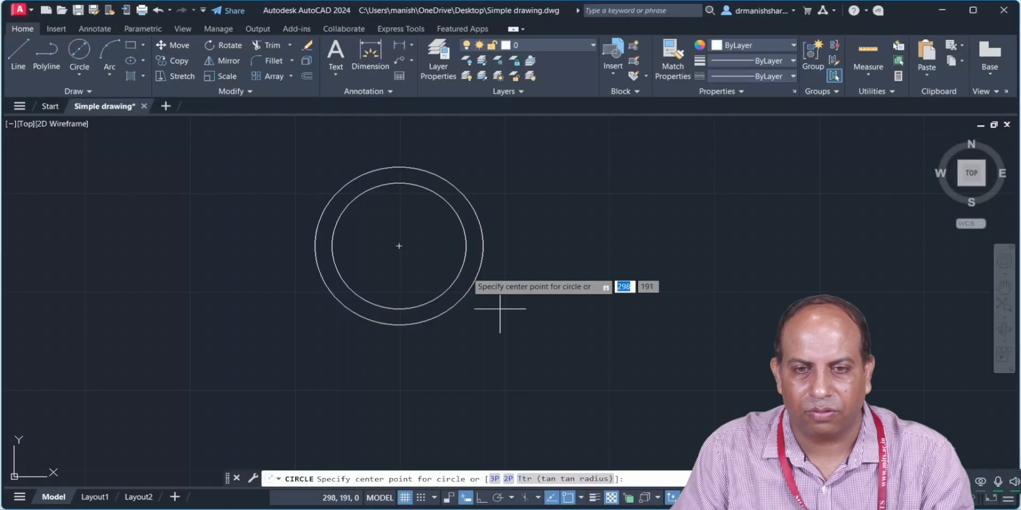
{"action": "left_click", "coordinate": [399, 246]}
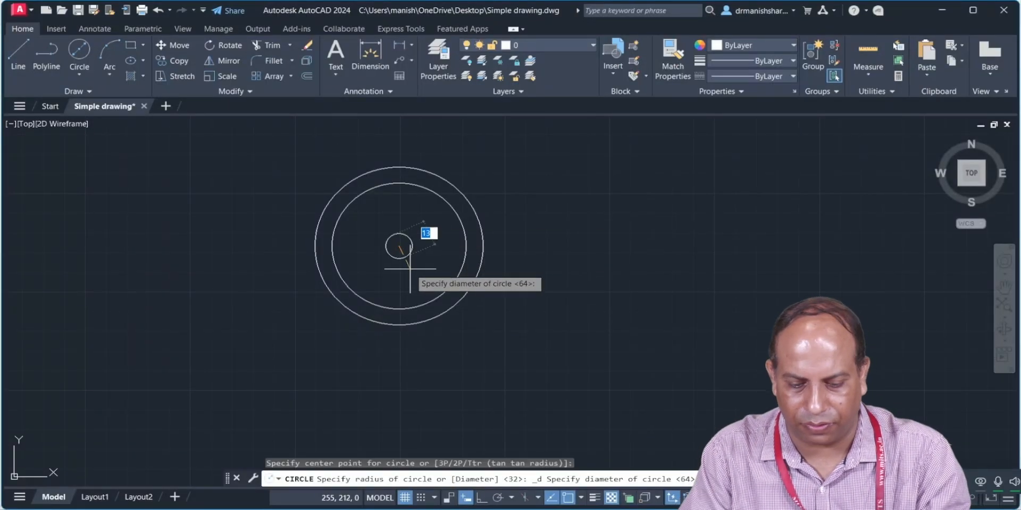
{"action": "key", "text": "Return"}
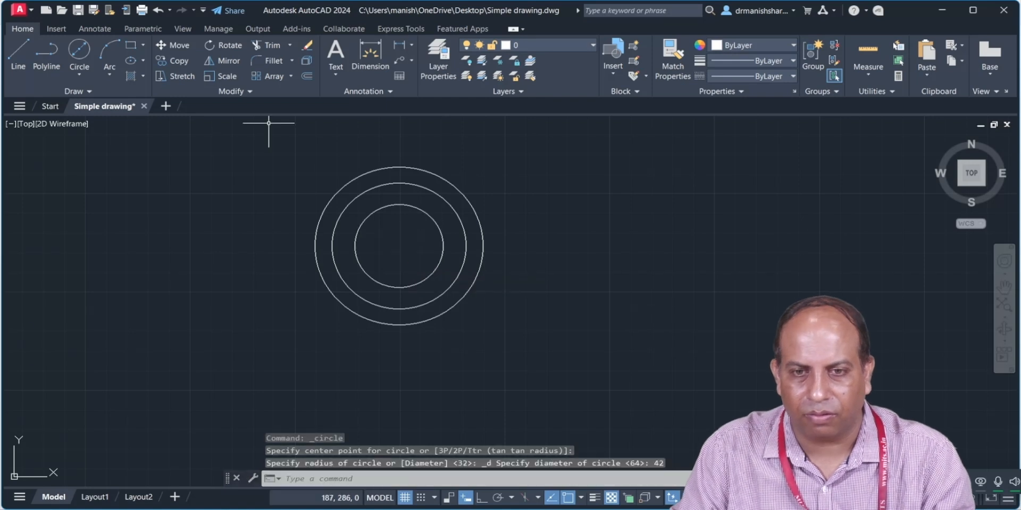
Add diameter dimensions to the three concentric circles, placing the text outside the outer circle
{"action": "left_click", "coordinate": [412, 45]}
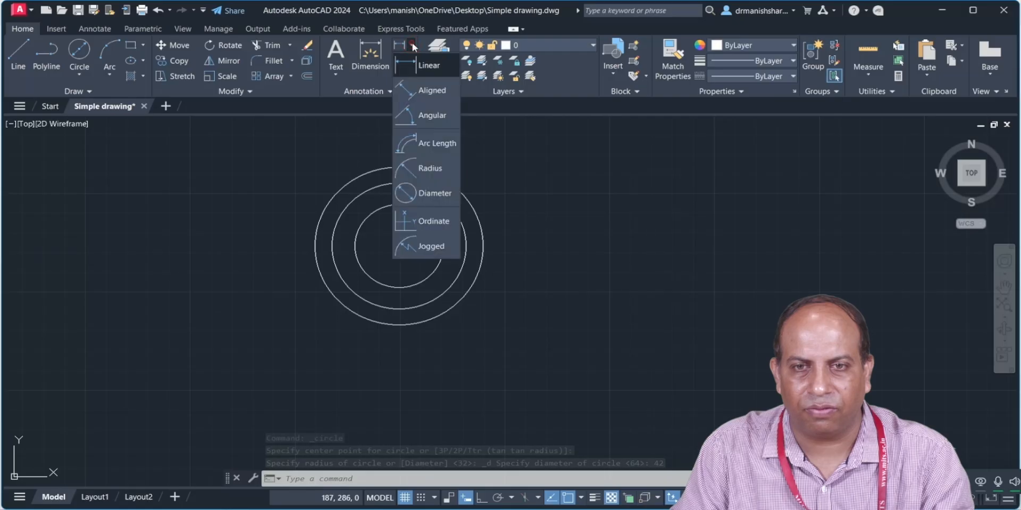
{"action": "left_click", "coordinate": [431, 195]}
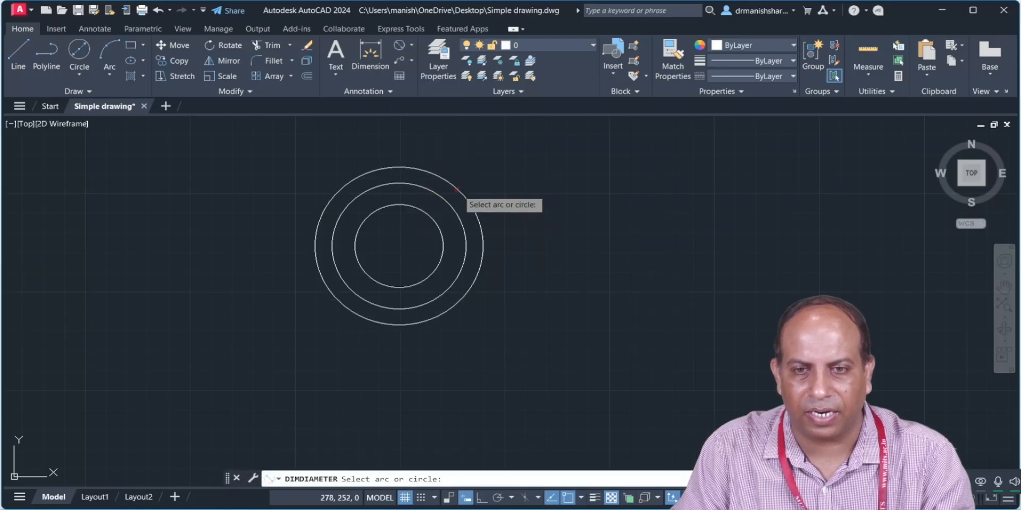
{"action": "left_click", "coordinate": [456, 190]}
{"action": "left_click", "coordinate": [474, 174]}
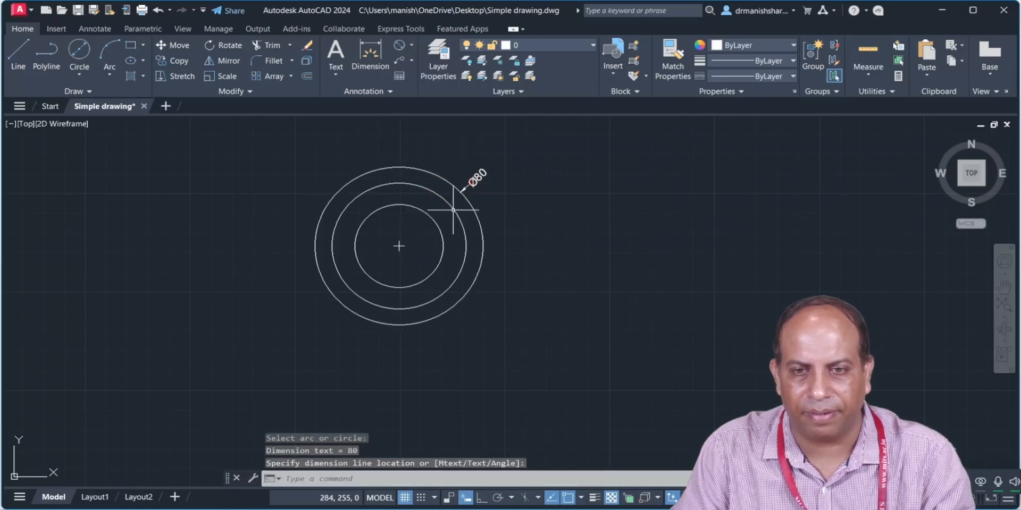
{"action": "left_click", "coordinate": [402, 44]}
{"action": "left_click", "coordinate": [444, 196]}
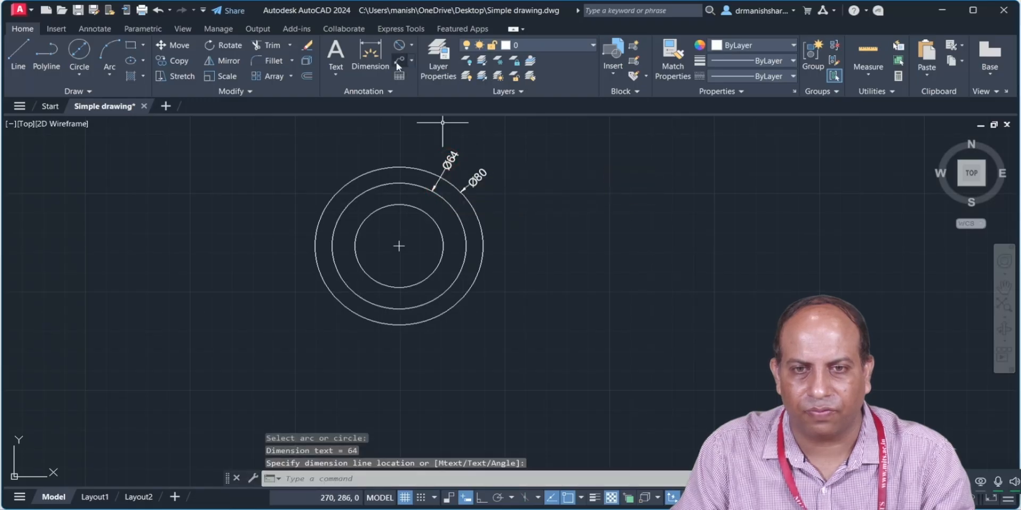
{"action": "left_click", "coordinate": [400, 47]}
{"action": "left_click", "coordinate": [419, 208]}
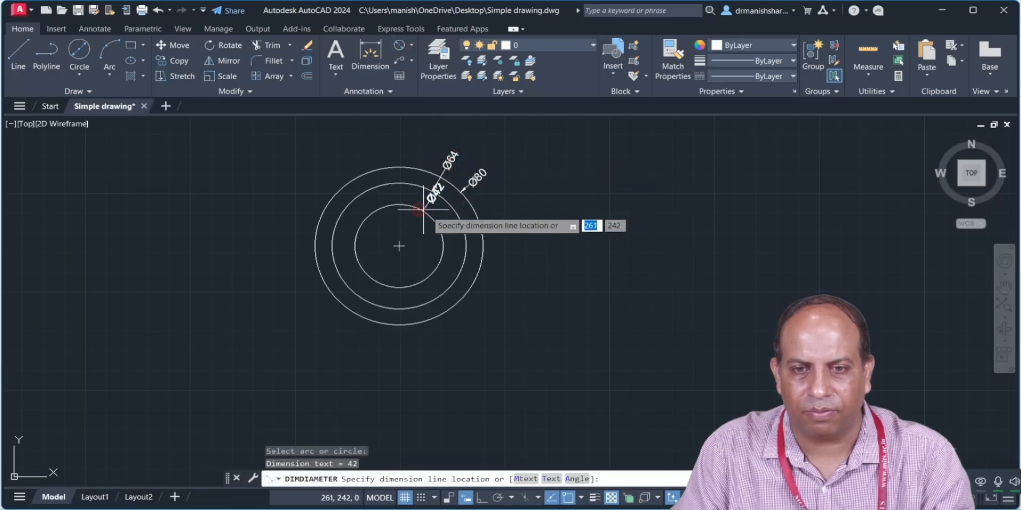
{"action": "left_click", "coordinate": [501, 217]}
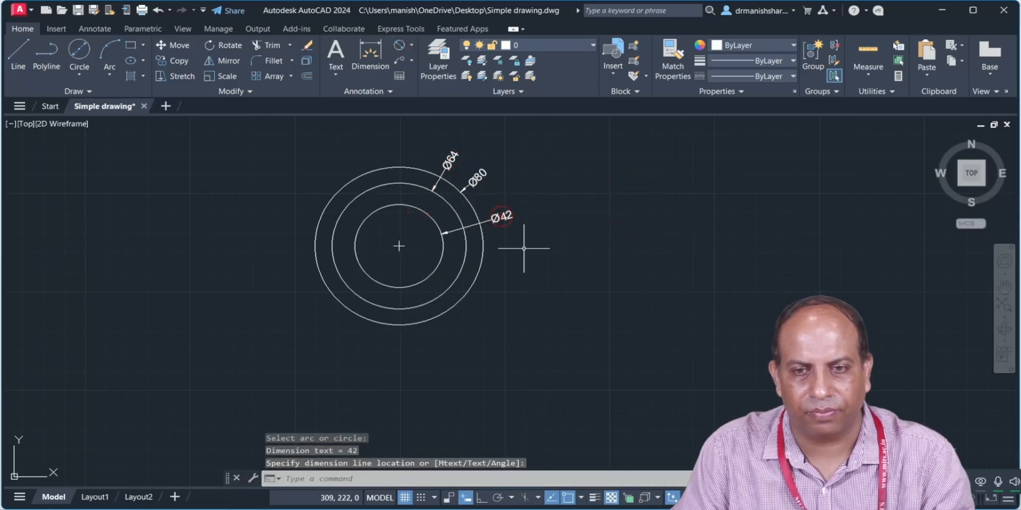
Delete the diameter dimensions of the three concentric circles
{"action": "left_click", "coordinate": [501, 217]}
{"action": "key", "text": "Delete"}
{"action": "left_click", "coordinate": [476, 178]}
{"action": "key", "text": "Delete"}
{"action": "left_click", "coordinate": [449, 156]}
{"action": "key", "text": "Delete"}
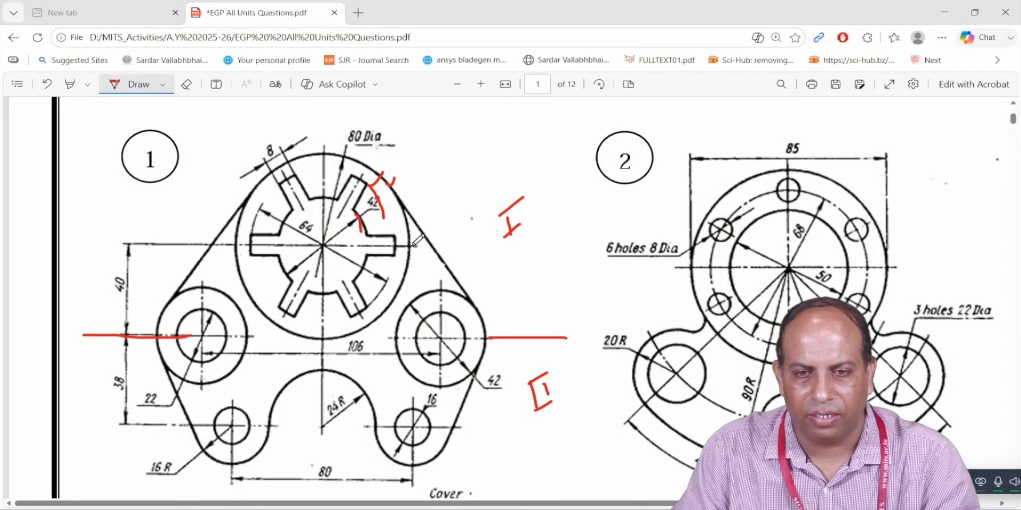
Mark the cover's horizontal axis in the reference PDF and draw a horizontal line across the concentric circles in AutoCAD
{"action": "left_click_drag", "start_coordinate": [413, 246], "coordinate": [526, 244]}
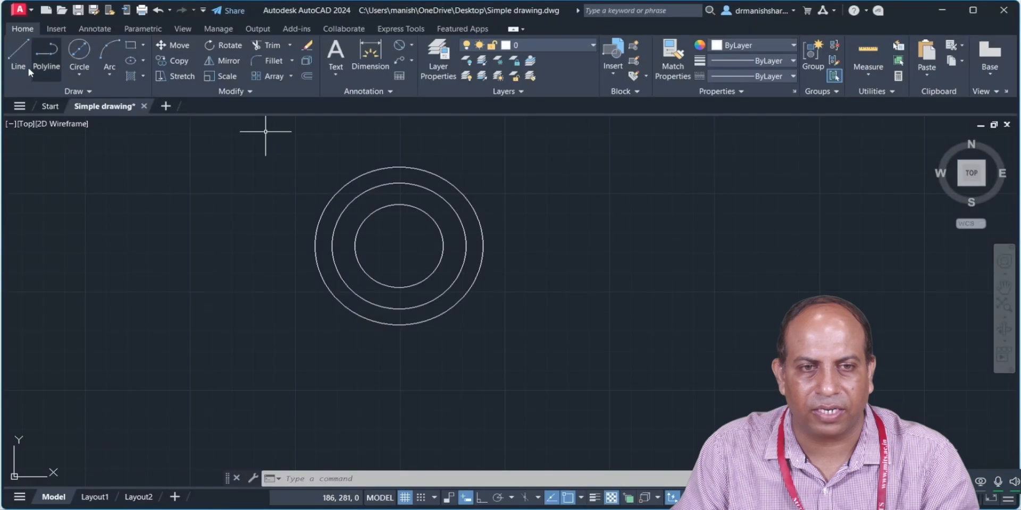
{"action": "left_click", "coordinate": [18, 54]}
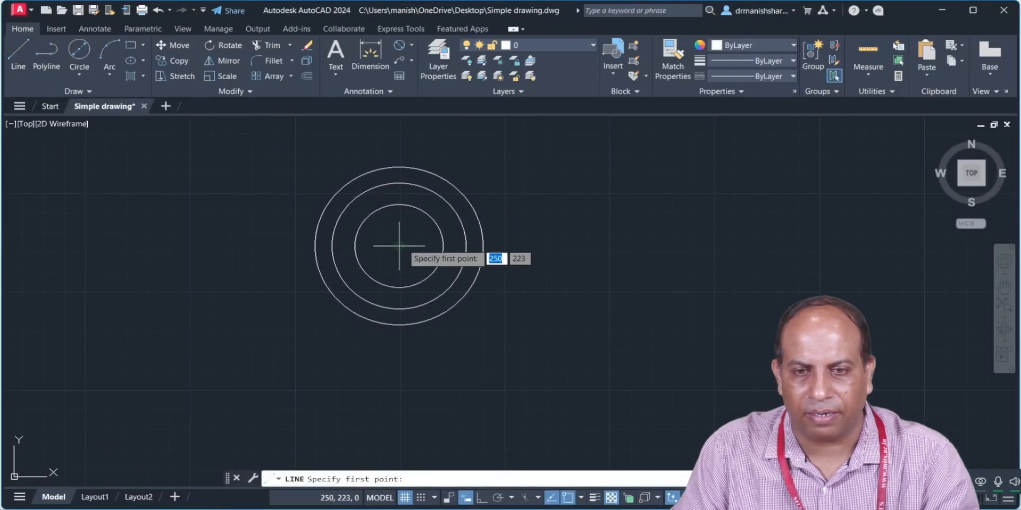
{"action": "left_click", "coordinate": [209, 246]}
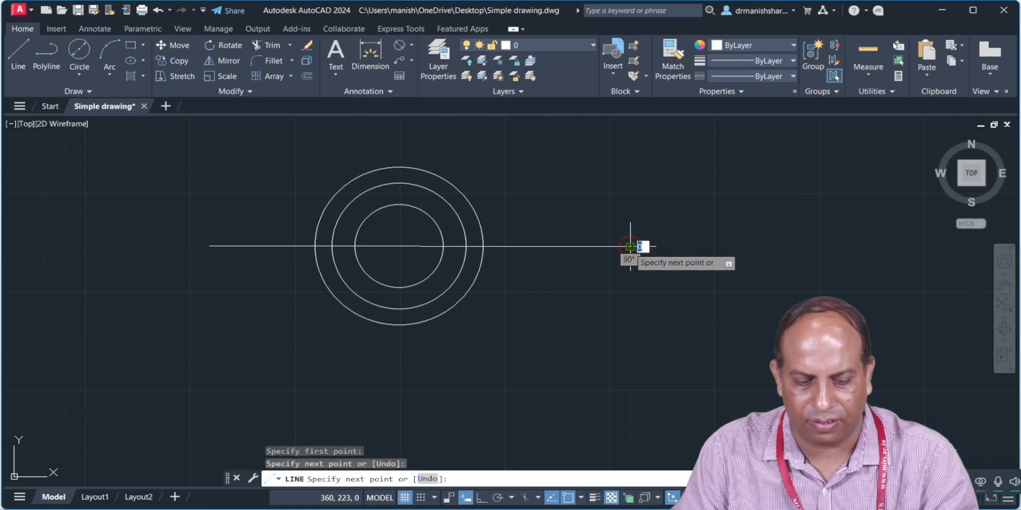
{"action": "left_click", "coordinate": [630, 246]}
{"action": "key", "text": "Return"}
Turn on Ortho and draw a vertical line through the circles' center, extending above and below the outer circle
{"action": "key", "text": "Return"}
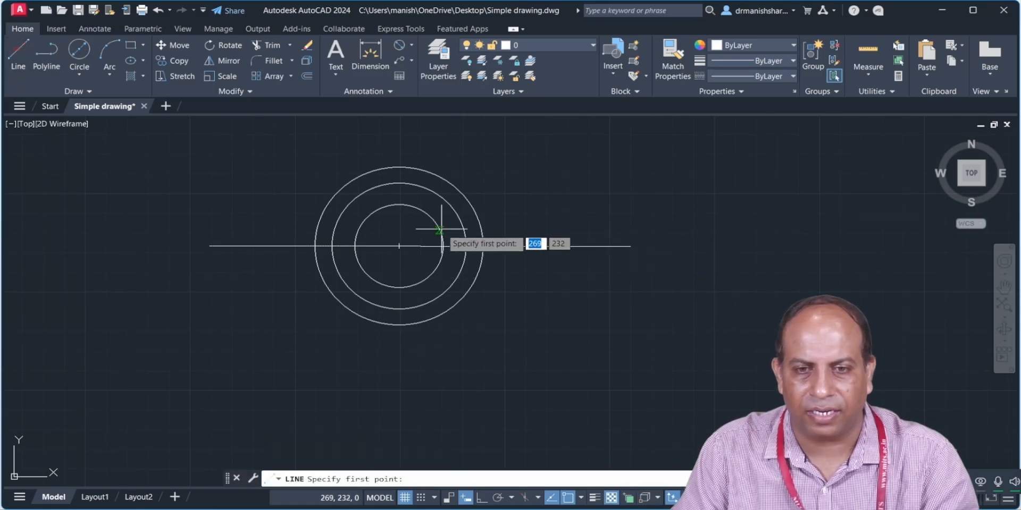
{"action": "left_click", "coordinate": [399, 123]}
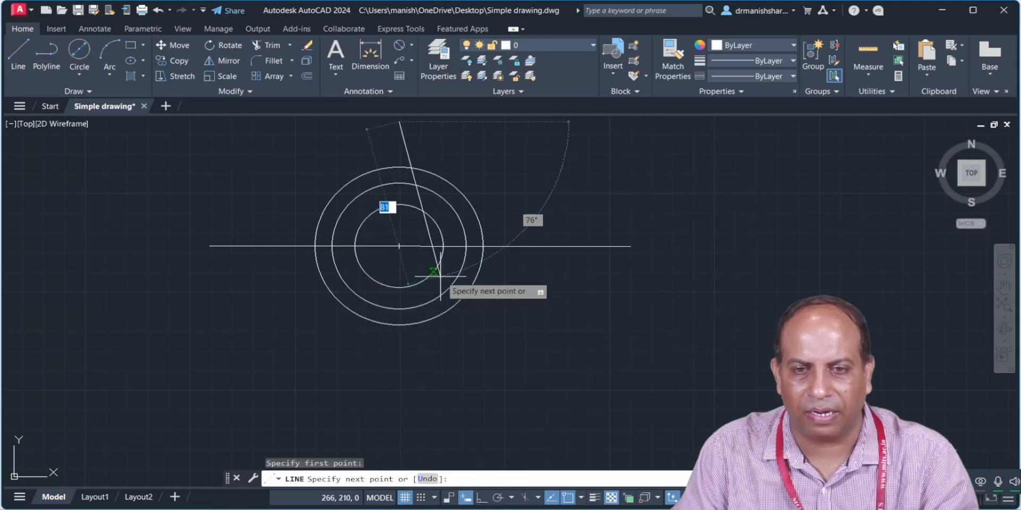
{"action": "key", "text": "Escape"}
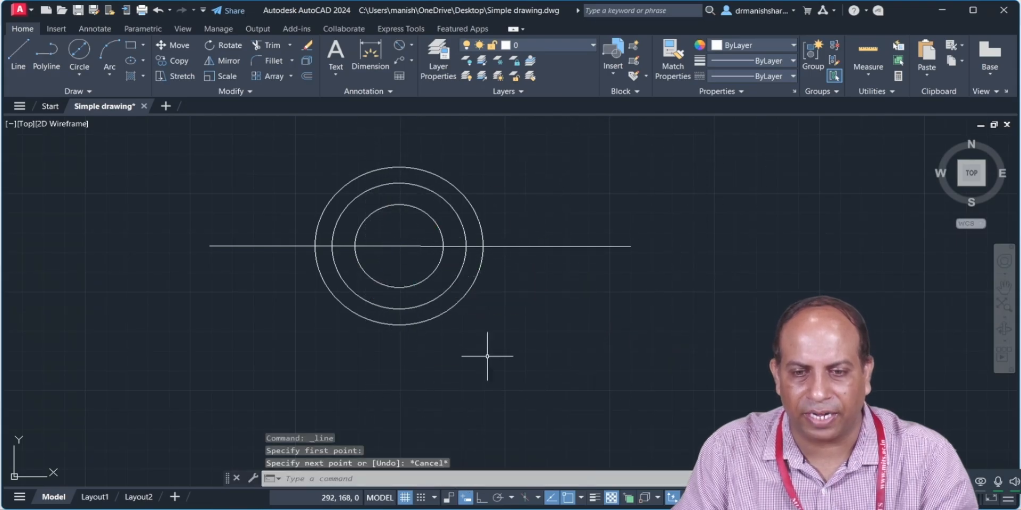
{"action": "left_click", "coordinate": [482, 499]}
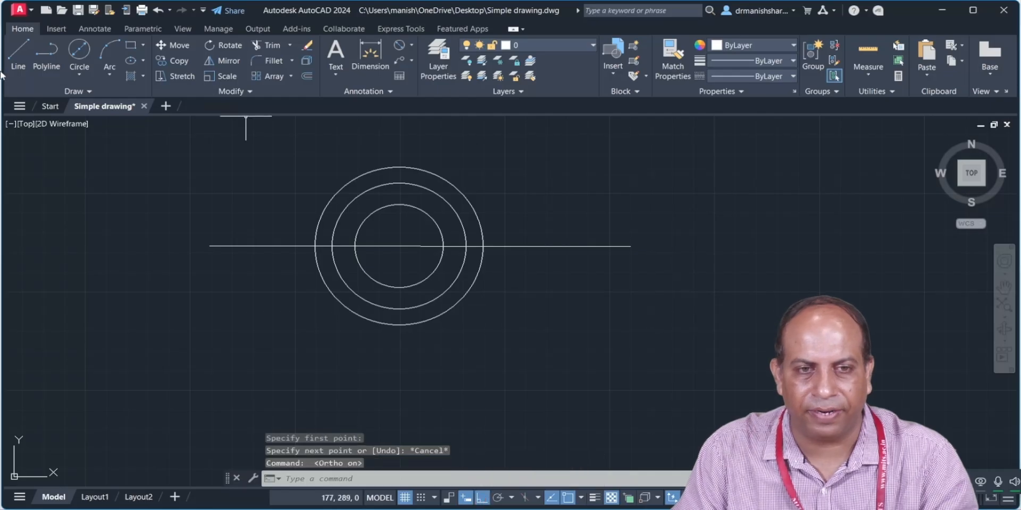
{"action": "left_click", "coordinate": [16, 61]}
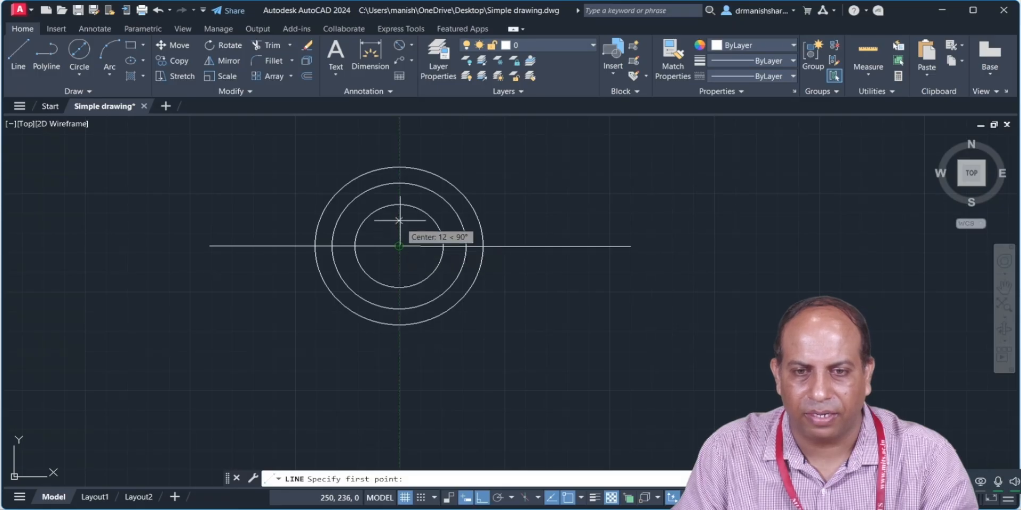
{"action": "left_click", "coordinate": [399, 122]}
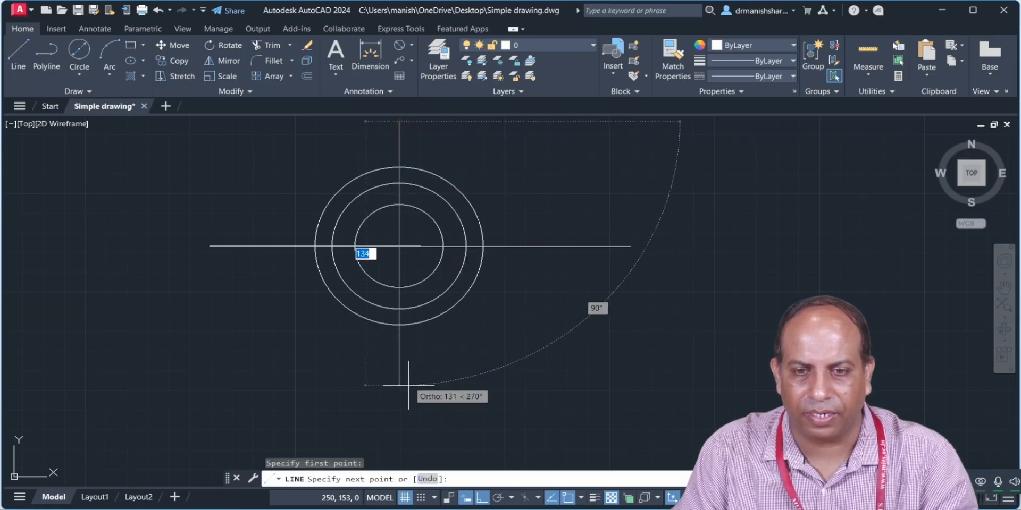
{"action": "left_click", "coordinate": [407, 417]}
{"action": "key", "text": "Escape"}
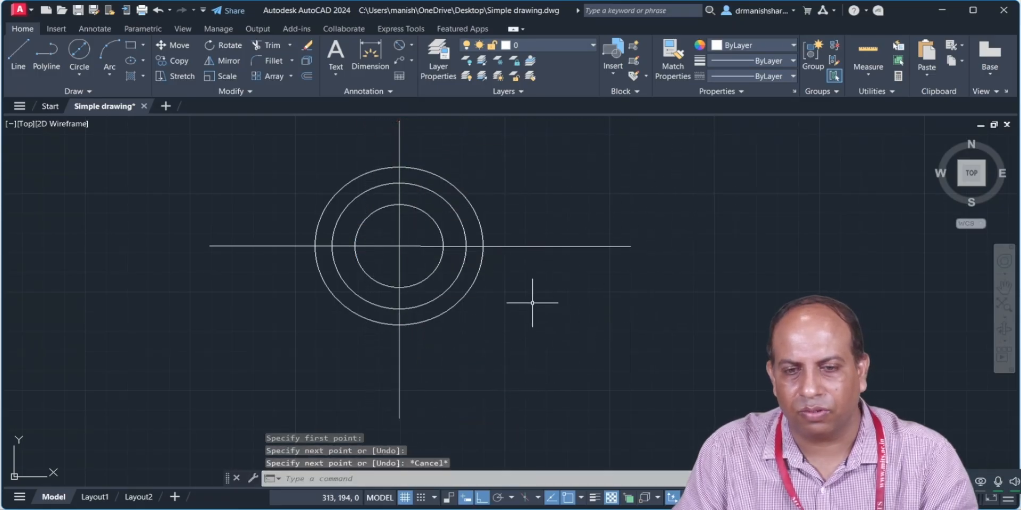
Delete the horizontal line and draw a new one from the circles' center to the right beyond the outer circle
{"action": "left_click", "coordinate": [522, 247]}
{"action": "key", "text": "Delete"}
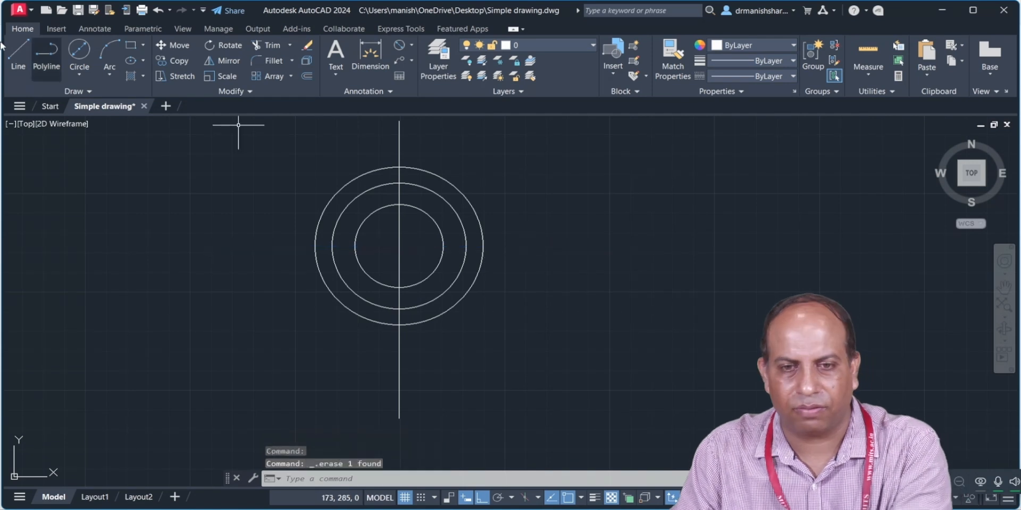
{"action": "left_click", "coordinate": [17, 53]}
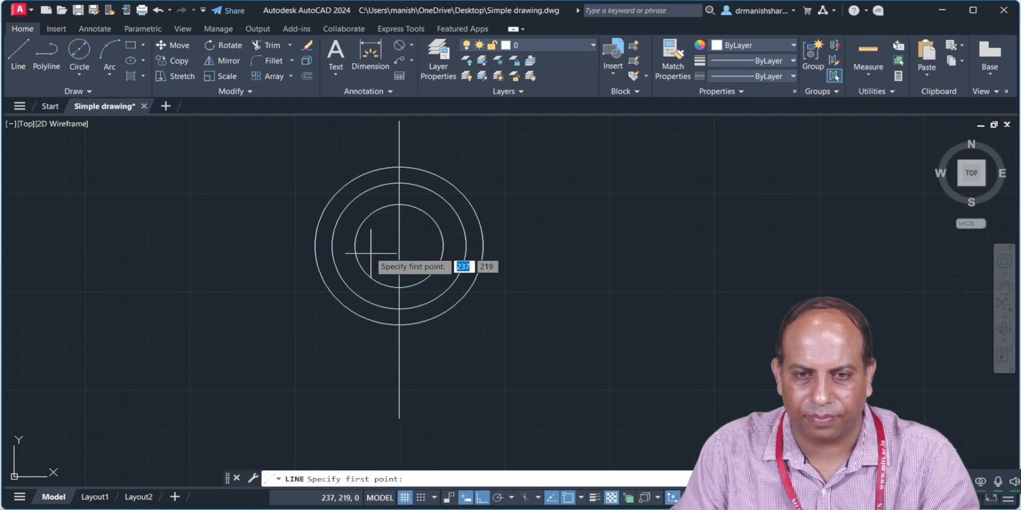
{"action": "left_click", "coordinate": [399, 245]}
{"action": "left_click", "coordinate": [645, 246]}
{"action": "key", "text": "Escape"}
Stretch the horizontal line's center endpoint to the left beyond the outer circle
{"action": "left_click", "coordinate": [471, 245]}
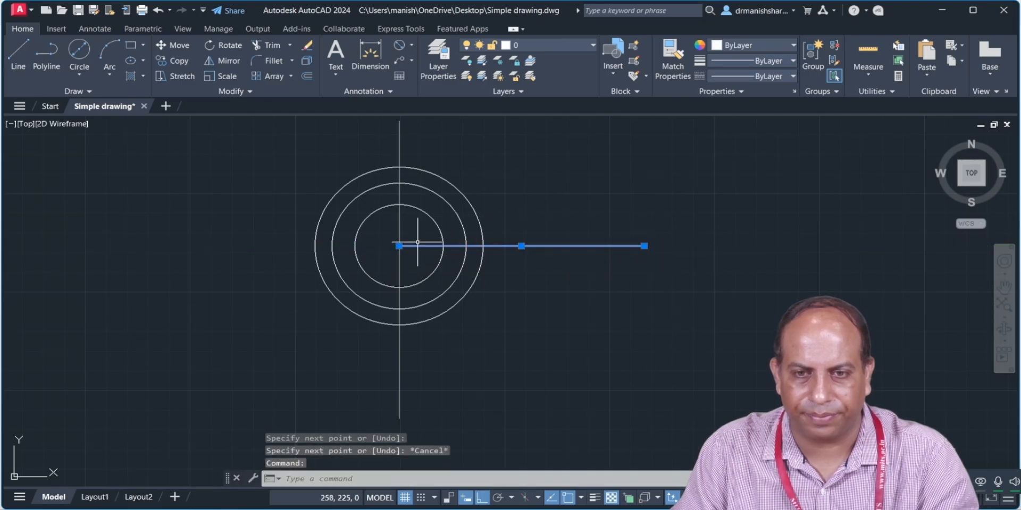
{"action": "left_click", "coordinate": [399, 245]}
{"action": "left_click", "coordinate": [153, 246]}
{"action": "key", "text": "Escape"}
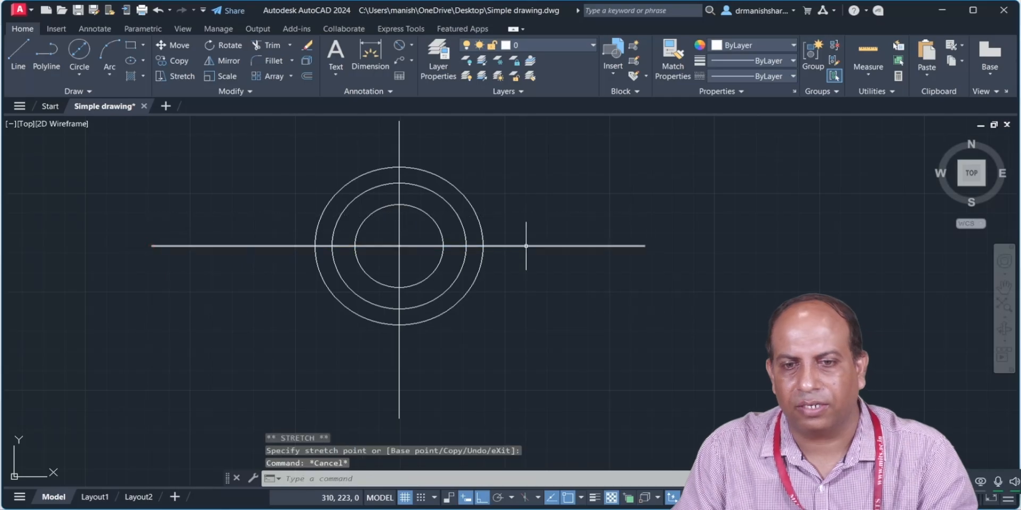
Switch to the reference PDF and mark the right slot's edges and the 8 slot width on the cover figure
{"action": "mouse_move", "coordinate": [585, 509]}
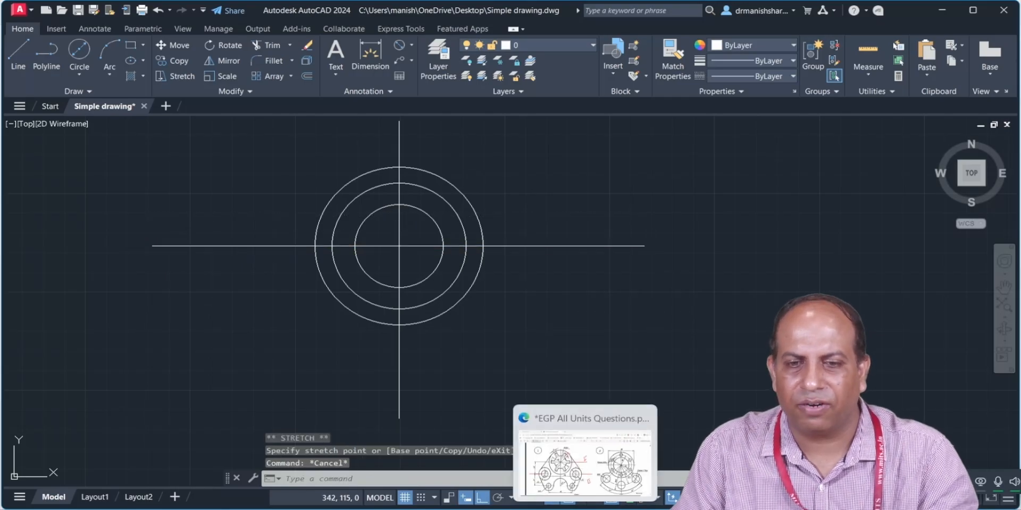
{"action": "left_click", "coordinate": [585, 462]}
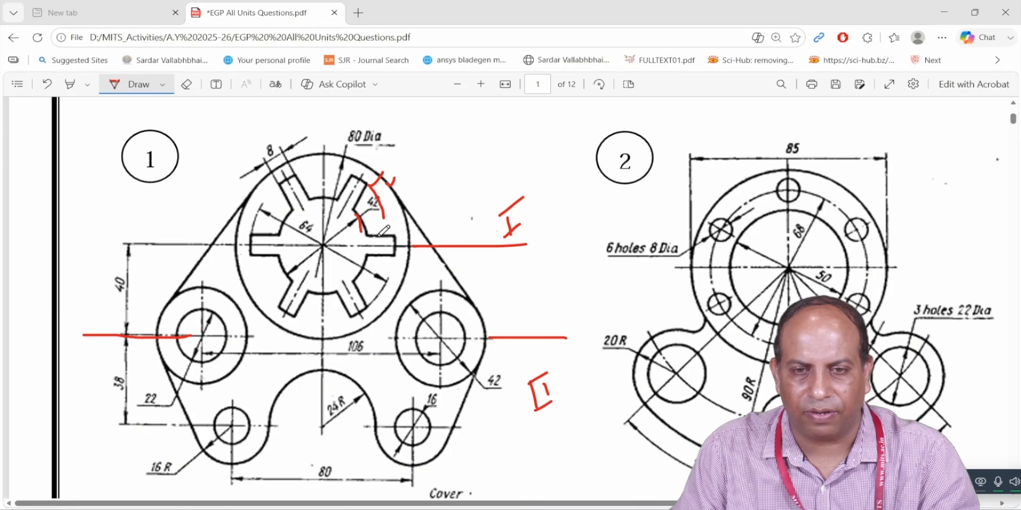
{"action": "left_click_drag", "start_coordinate": [382, 249], "coordinate": [402, 250]}
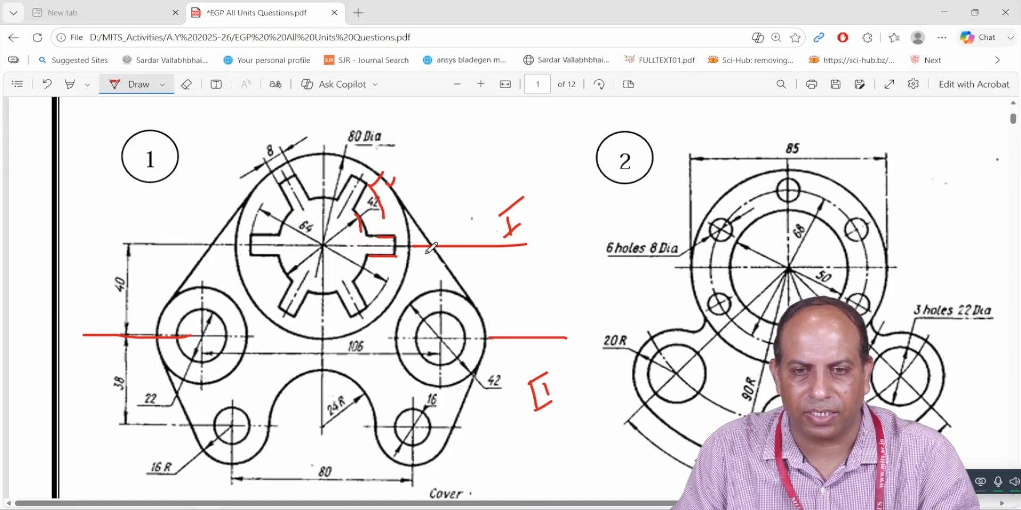
{"action": "left_click_drag", "start_coordinate": [259, 143], "coordinate": [277, 127]}
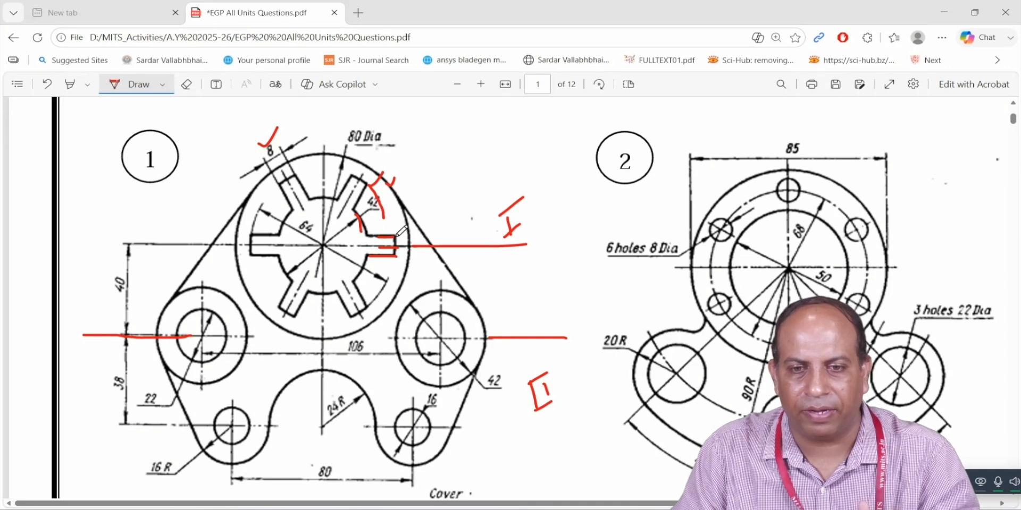
Return to AutoCAD and offset the horizontal center line by 4 both above and below
{"action": "mouse_move", "coordinate": [707, 508]}
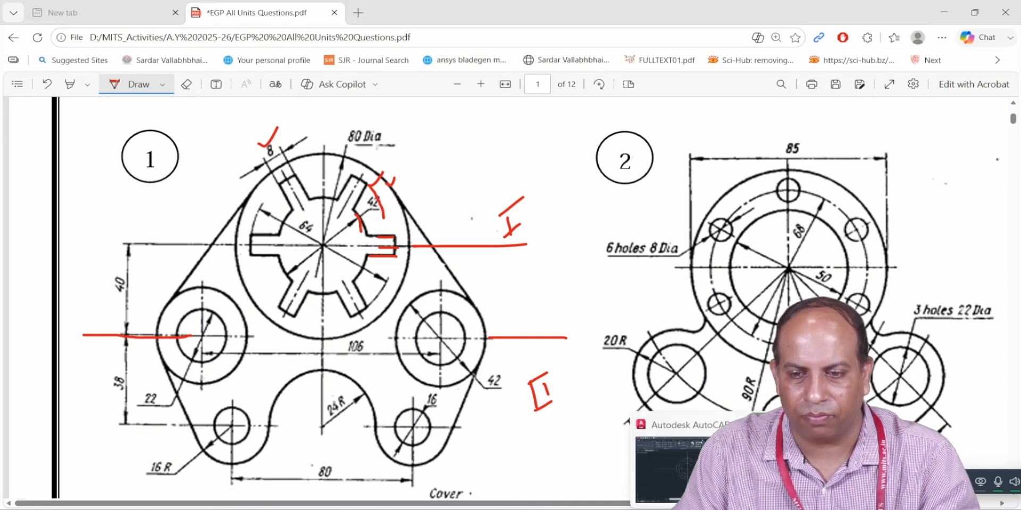
{"action": "left_click", "coordinate": [701, 463]}
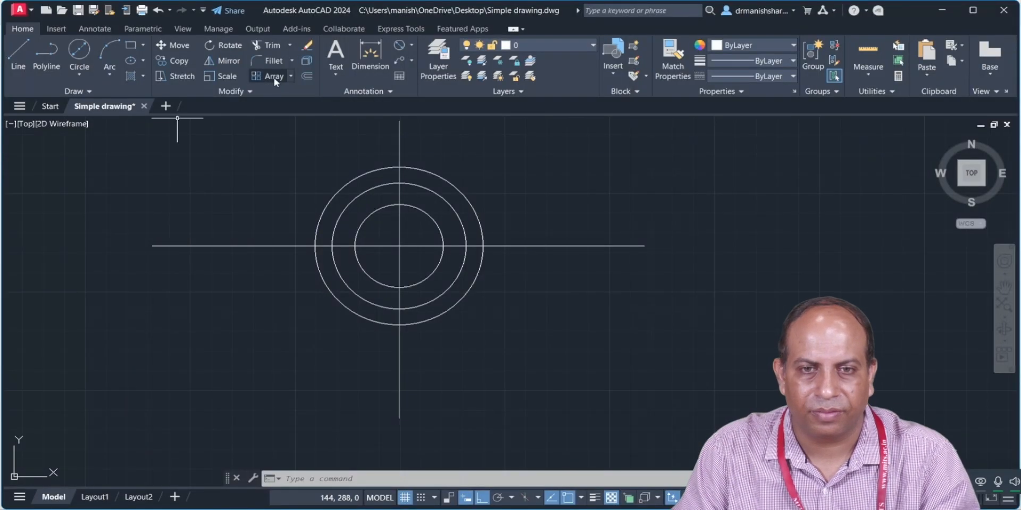
{"action": "left_click", "coordinate": [307, 77]}
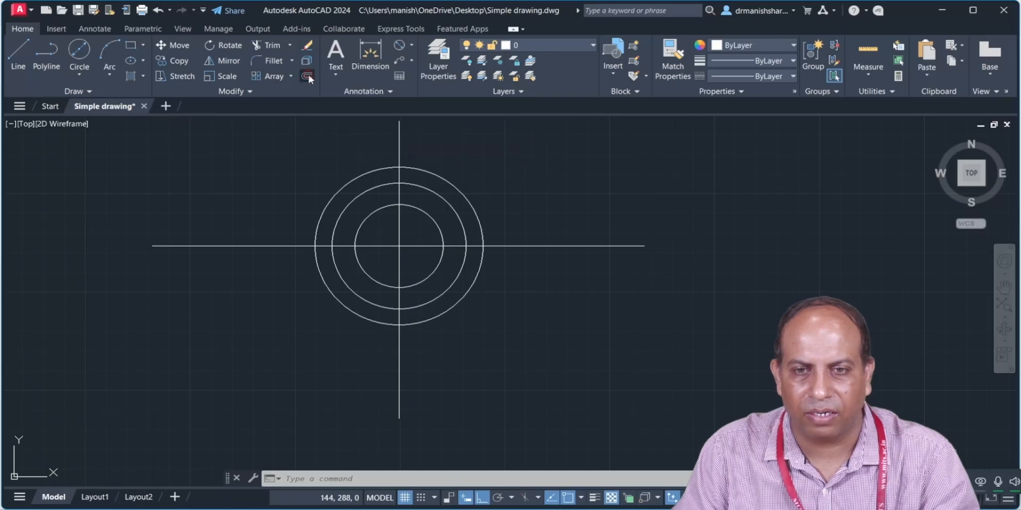
{"action": "type", "text": "4"}
{"action": "key", "text": "Return"}
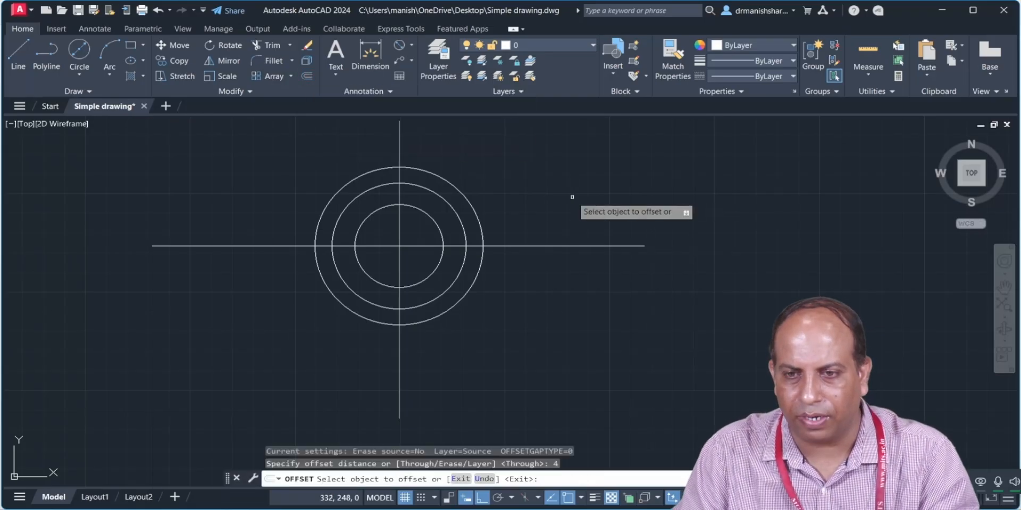
{"action": "left_click", "coordinate": [522, 244]}
{"action": "left_click", "coordinate": [522, 232]}
{"action": "left_click", "coordinate": [523, 245]}
{"action": "left_click", "coordinate": [524, 266]}
{"action": "key", "text": "Escape"}
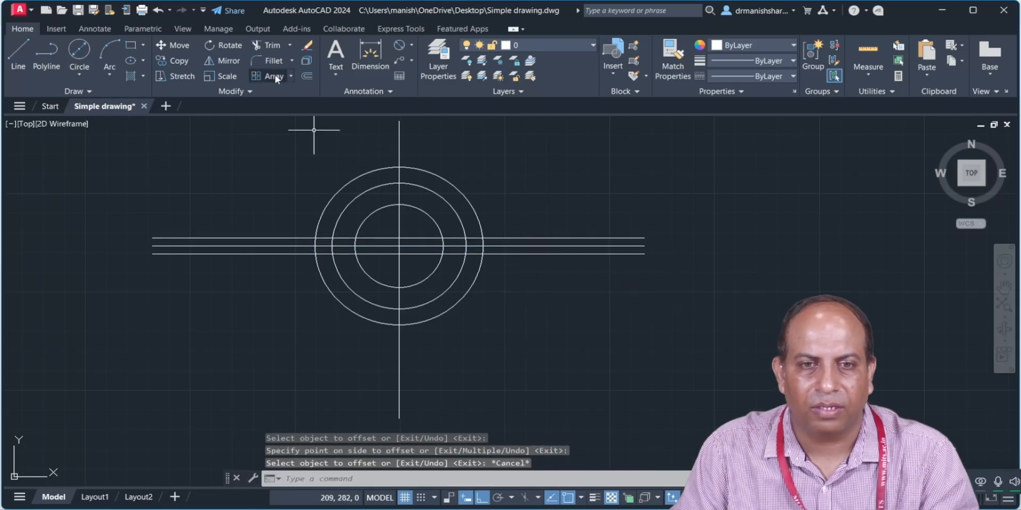
Trim the three horizontal lines outside the 80 diameter circle on both sides
{"action": "left_click", "coordinate": [272, 46]}
{"action": "left_click_drag", "start_coordinate": [576, 186], "coordinate": [600, 298]}
{"action": "left_click", "coordinate": [248, 178]}
{"action": "left_click", "coordinate": [236, 272]}
{"action": "key", "text": "Escape"}
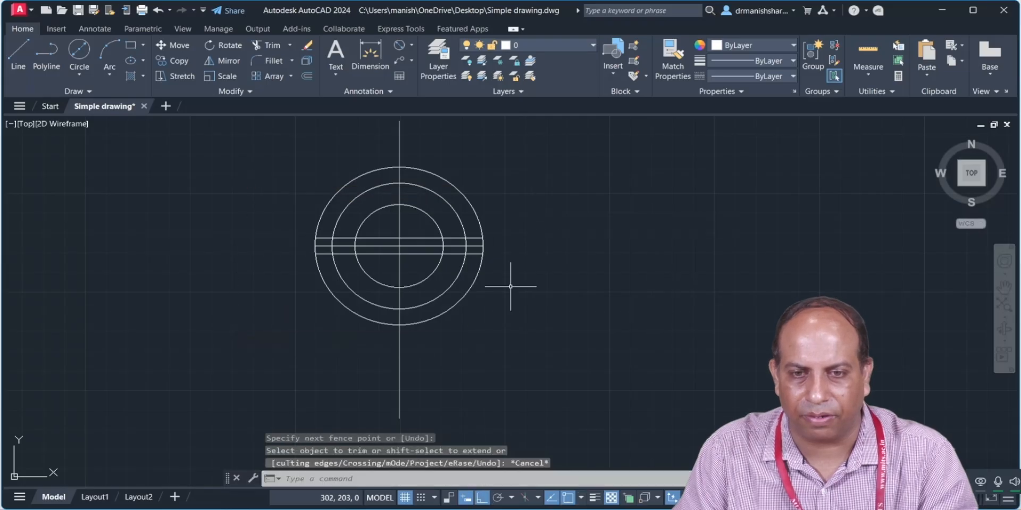
Trim the two offset slot lines inside the 42 diameter circle, on both sides of the vertical line
{"action": "scroll", "coordinate": [502, 276], "scroll_direction": "down", "scroll_amount": 1}
{"action": "scroll", "coordinate": [462, 282], "scroll_direction": "up", "scroll_amount": 1}
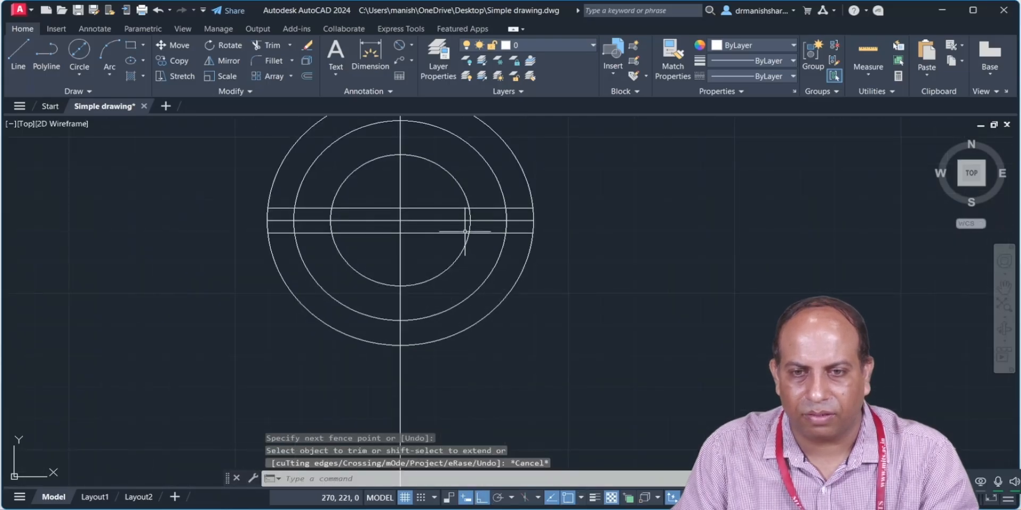
{"action": "scroll", "coordinate": [444, 266], "scroll_direction": "up", "scroll_amount": 2}
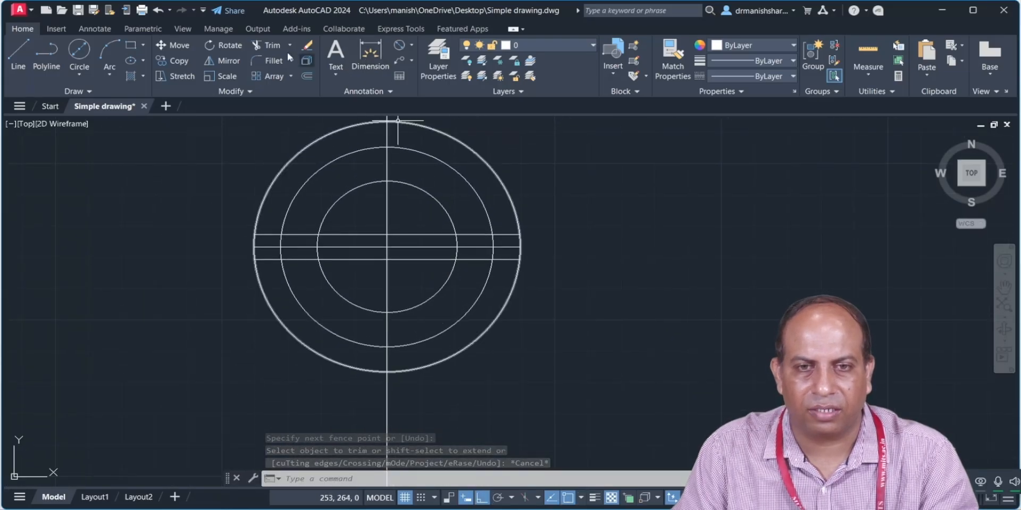
{"action": "left_click", "coordinate": [269, 45]}
{"action": "left_click", "coordinate": [426, 234]}
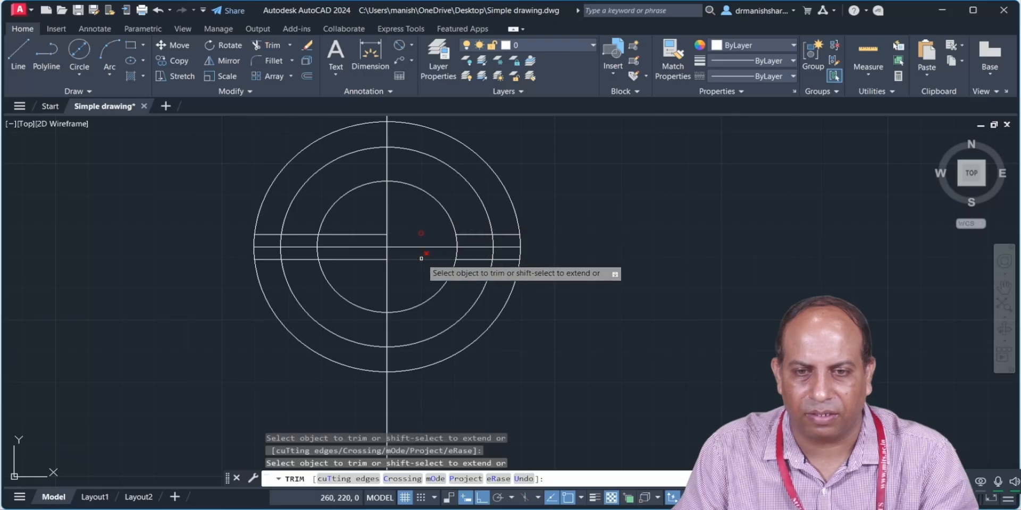
{"action": "left_click", "coordinate": [349, 234]}
{"action": "left_click", "coordinate": [353, 260]}
{"action": "left_click", "coordinate": [420, 260]}
{"action": "key", "text": "Escape"}
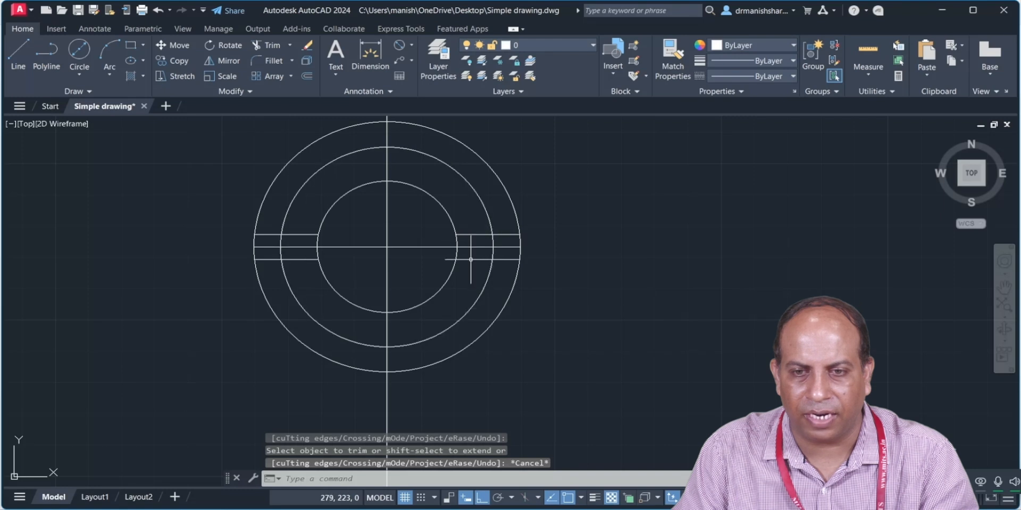
After checking the reference PDF, polar array the right slot's two edge lines around the circles' center with 6 items over 360 degrees
{"action": "key", "text": "alt+Tab"}
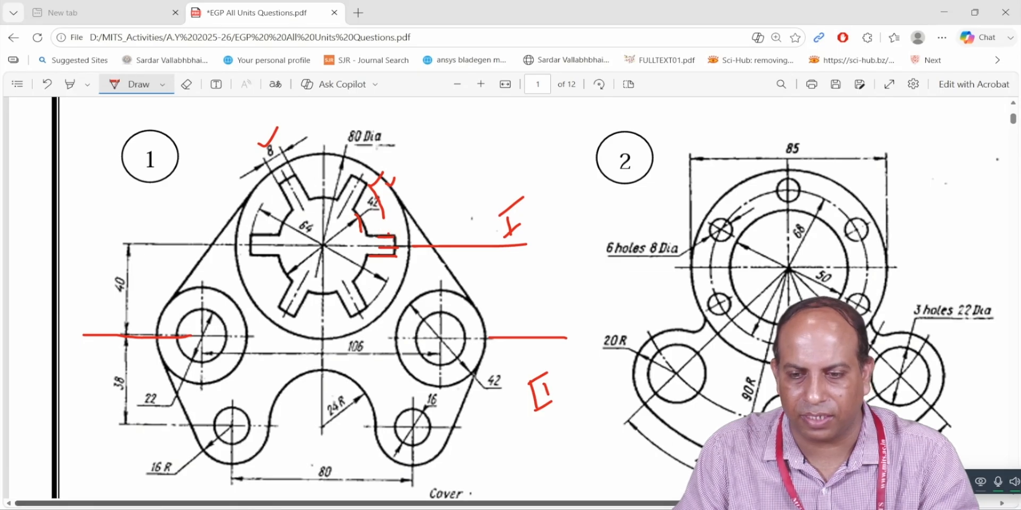
{"action": "key", "text": "alt+Tab"}
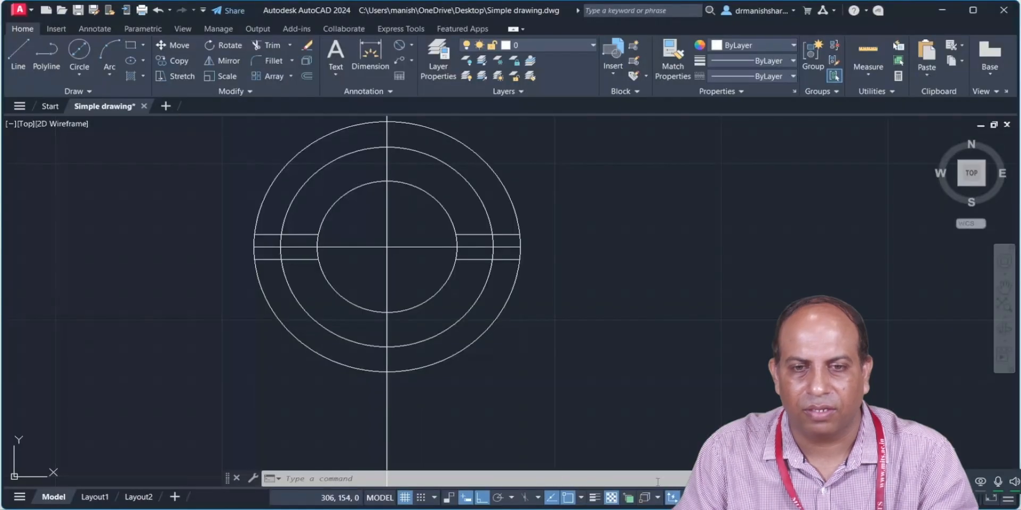
{"action": "left_click", "coordinate": [292, 77]}
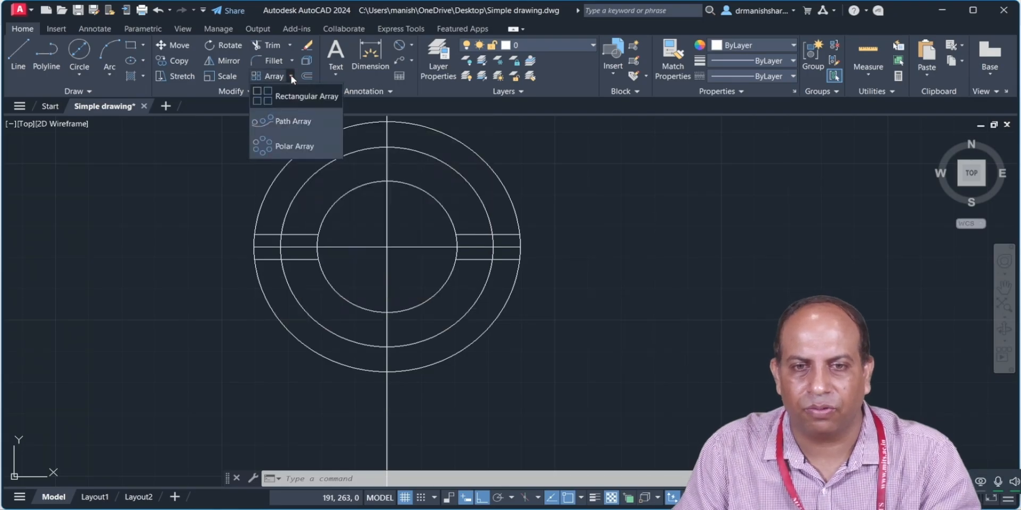
{"action": "left_click", "coordinate": [278, 146]}
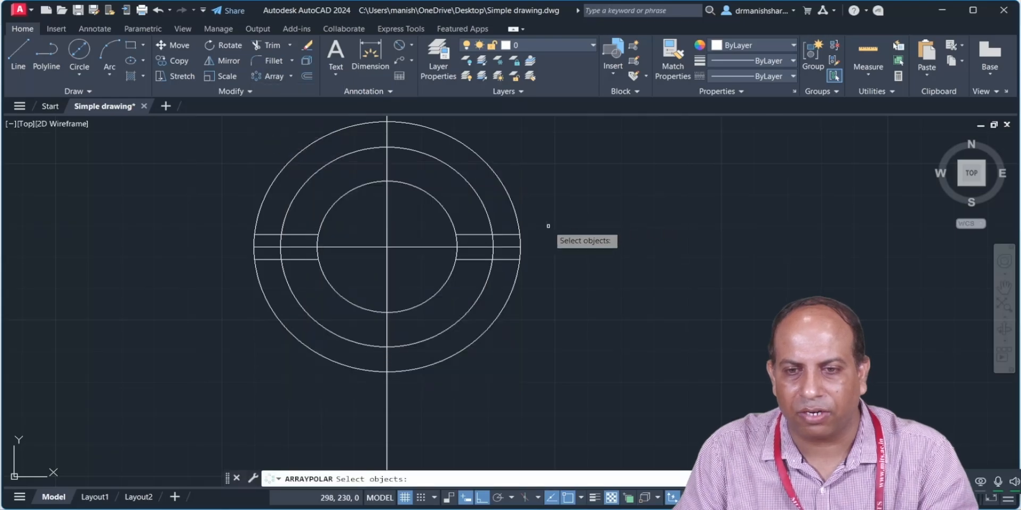
{"action": "left_click", "coordinate": [509, 236]}
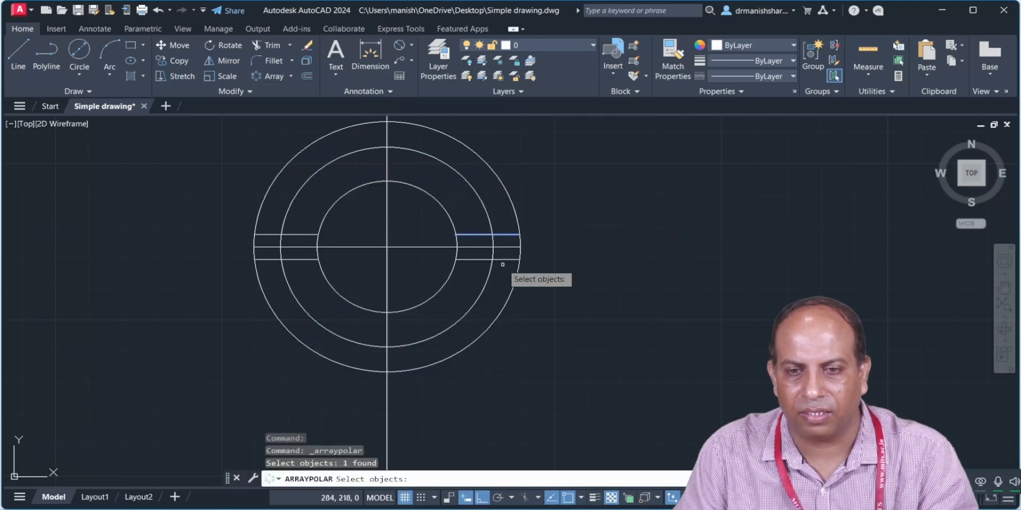
{"action": "left_click", "coordinate": [508, 260]}
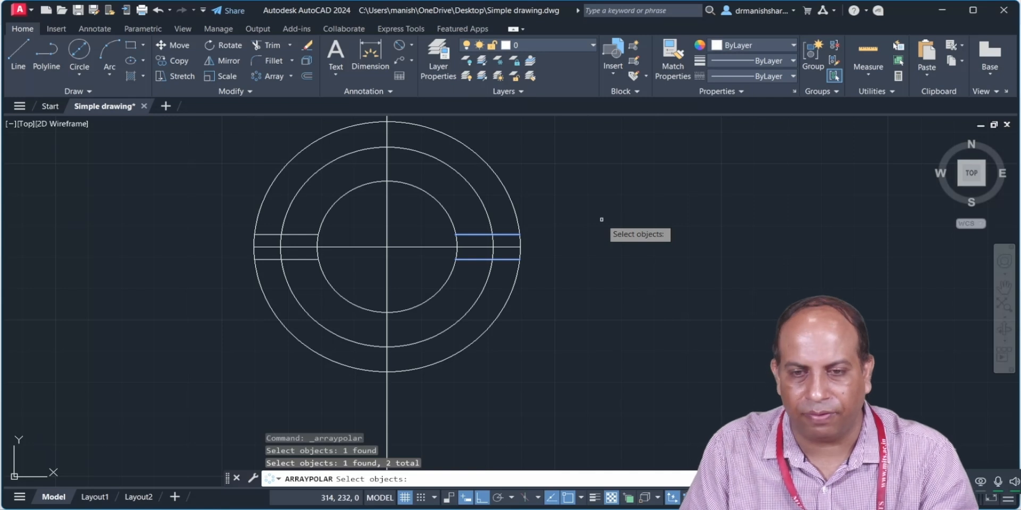
{"action": "key", "text": "Return"}
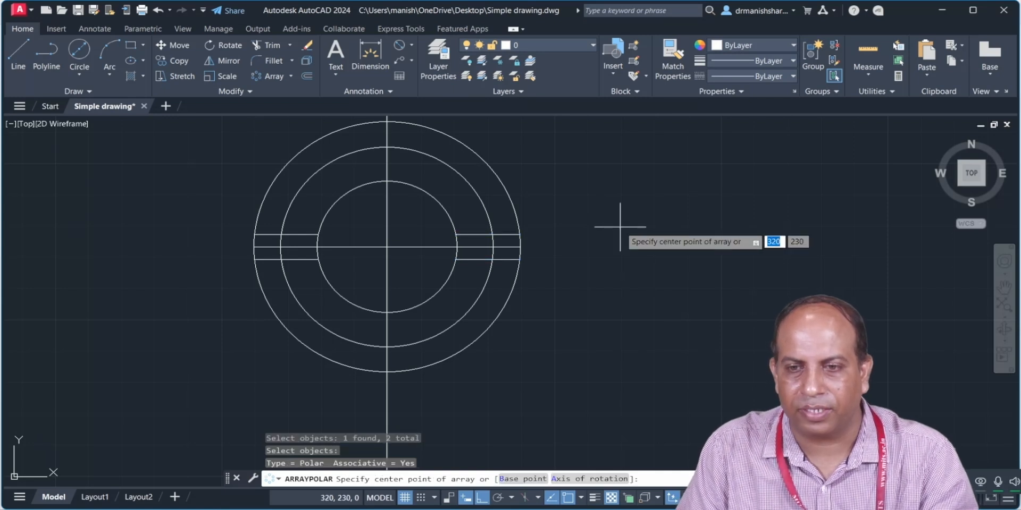
{"action": "left_click", "coordinate": [387, 255]}
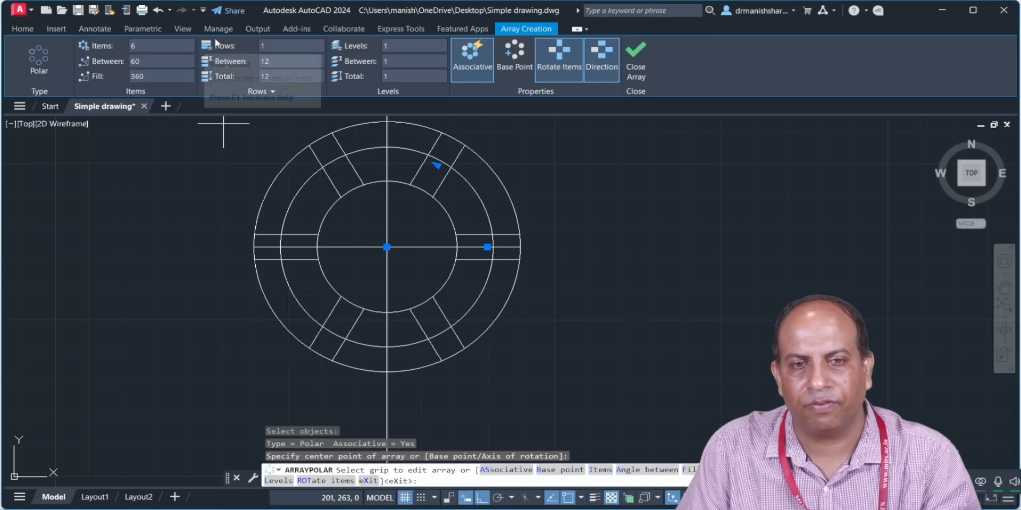
{"action": "left_click", "coordinate": [637, 54]}
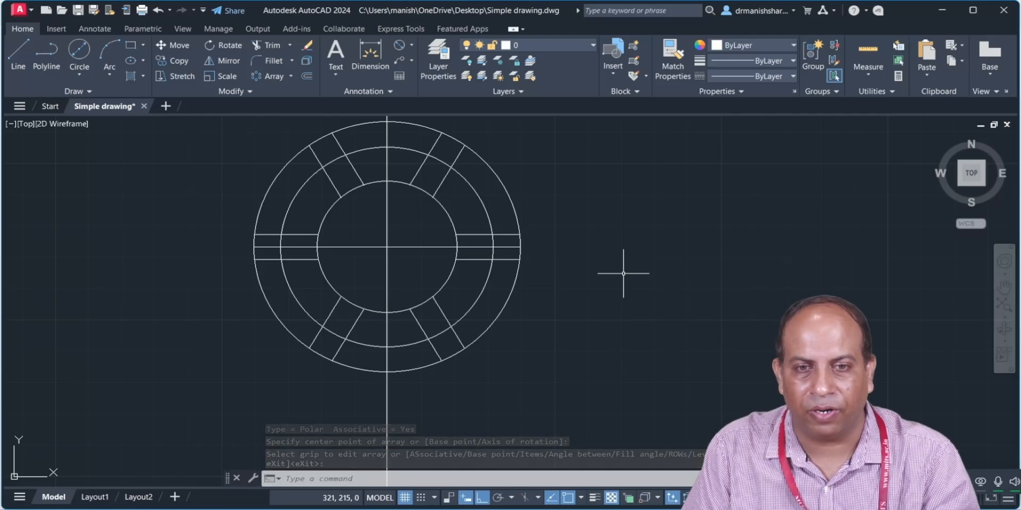
Explode the polar array of slot lines into separate lines
{"action": "type", "text": "plode"}
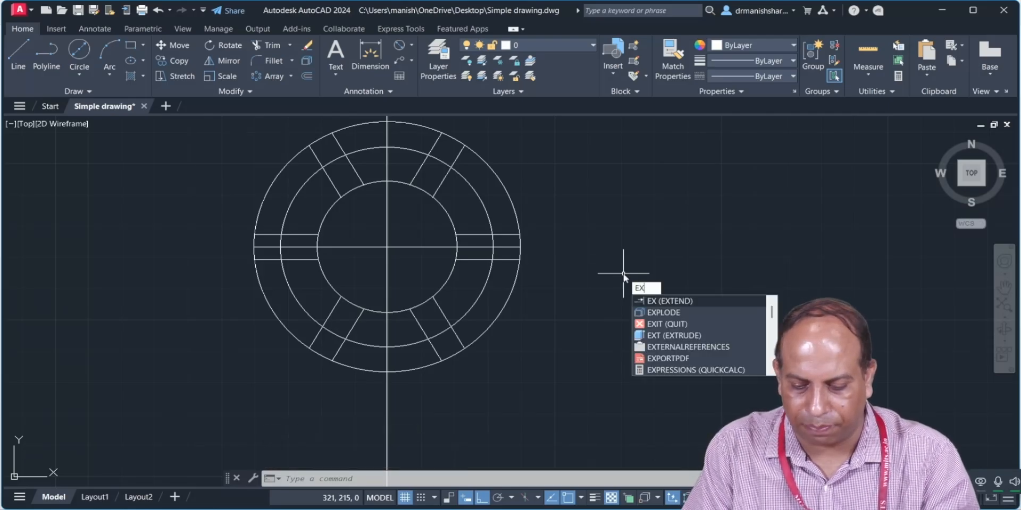
{"action": "key", "text": "Return"}
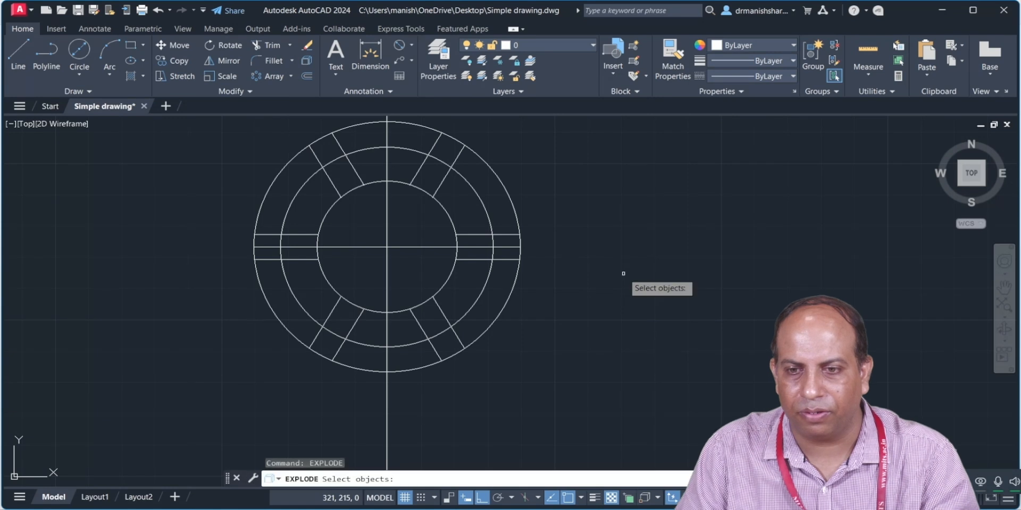
{"action": "left_click", "coordinate": [681, 414]}
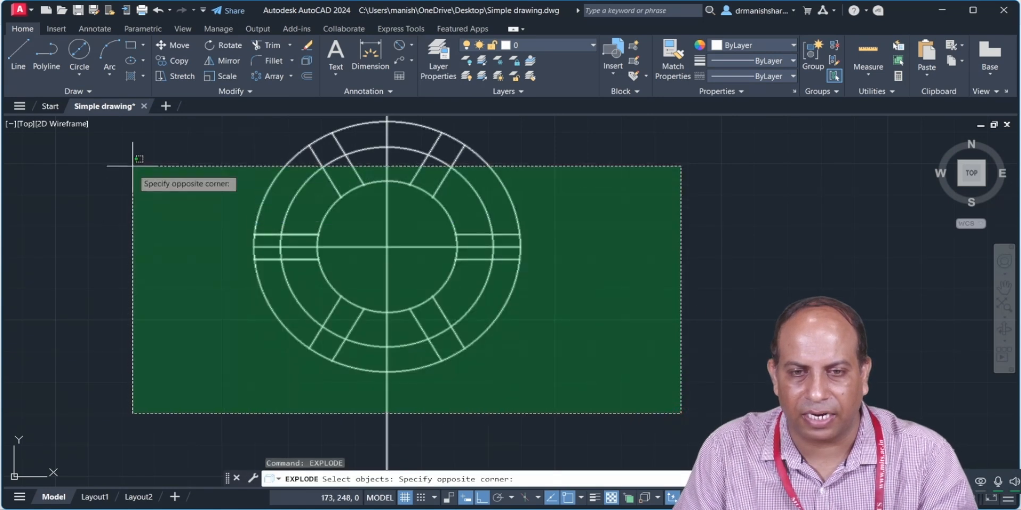
{"action": "middle_click_drag", "start_coordinate": [129, 135], "coordinate": [139, 187]}
{"action": "left_click", "coordinate": [132, 139]}
{"action": "key", "text": "Return"}
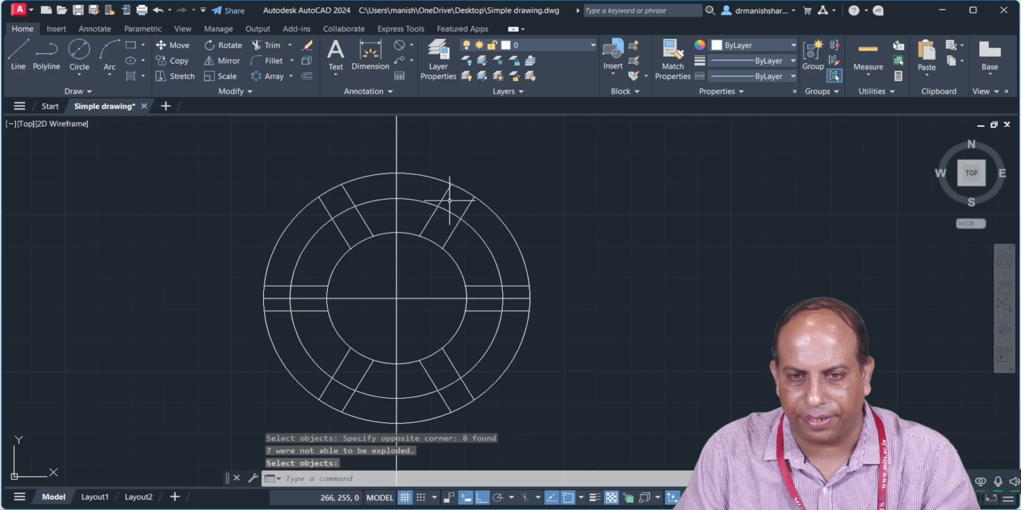
Check the reference PDF and trim all six slots' edge lines between the 64 and 80 diameter circles
{"action": "left_click", "coordinate": [276, 47]}
{"action": "key", "text": "alt+Tab"}
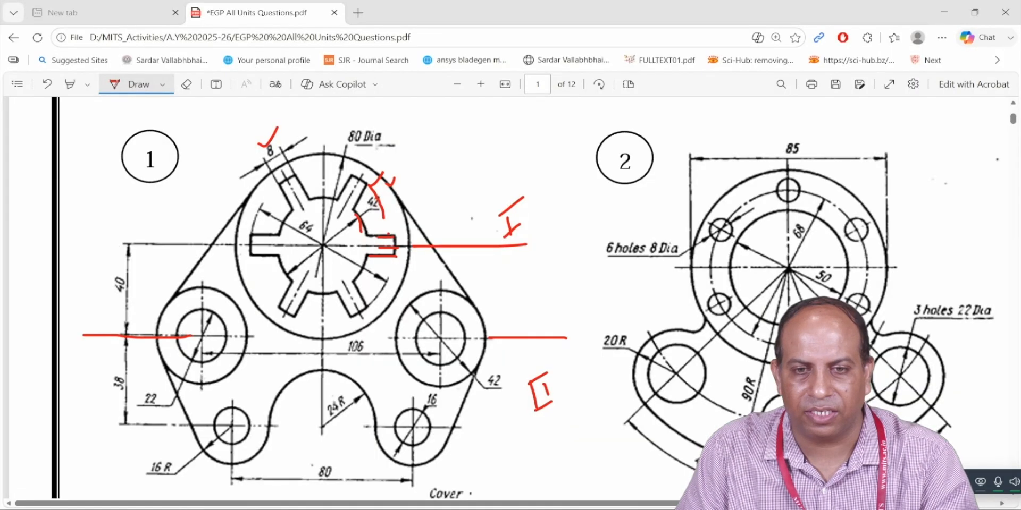
{"action": "key", "text": "alt+Tab"}
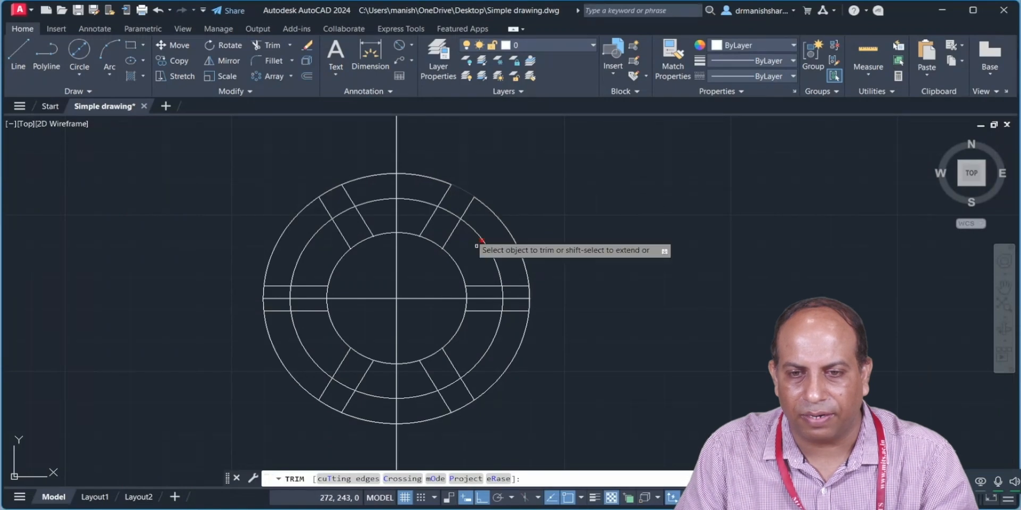
{"action": "left_click", "coordinate": [509, 287]}
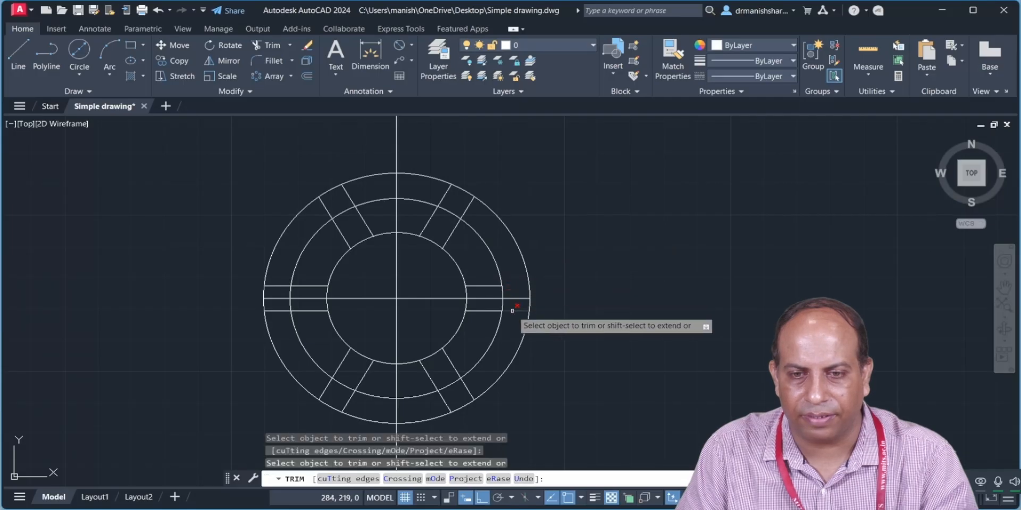
{"action": "left_click", "coordinate": [440, 196]}
{"action": "left_click", "coordinate": [474, 209]}
{"action": "left_click", "coordinate": [358, 190]}
{"action": "mouse_move", "coordinate": [348, 192]}
{"action": "left_mouse_down"}
{"action": "mouse_move", "coordinate": [297, 232]}
{"action": "mouse_move", "coordinate": [281, 329]}
{"action": "left_mouse_up"}
{"action": "left_click_drag", "start_coordinate": [303, 378], "coordinate": [369, 405]}
{"action": "left_click_drag", "start_coordinate": [434, 409], "coordinate": [485, 375]}
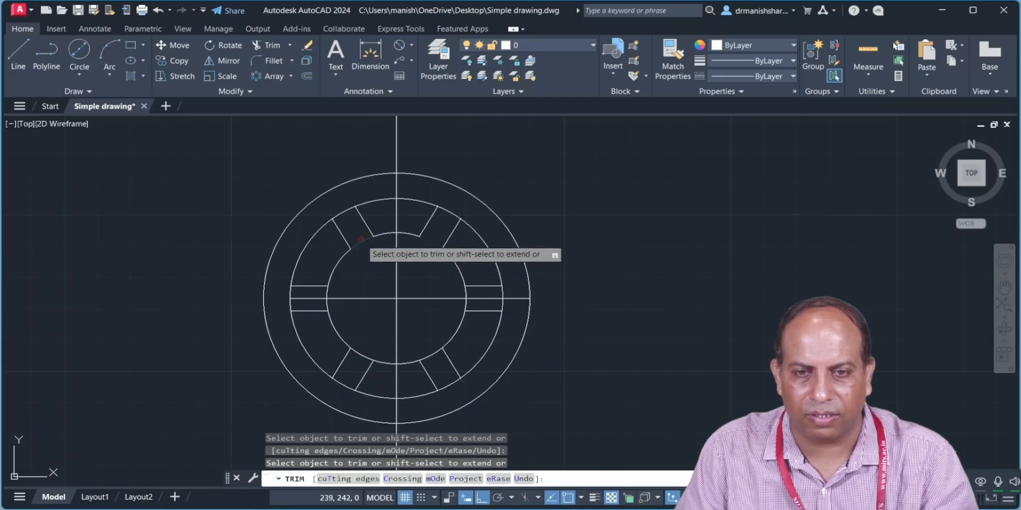
Trim the 42 diameter circle's arcs across the slot openings so the slots open into the center
{"action": "left_click", "coordinate": [362, 241]}
{"action": "left_click", "coordinate": [328, 302]}
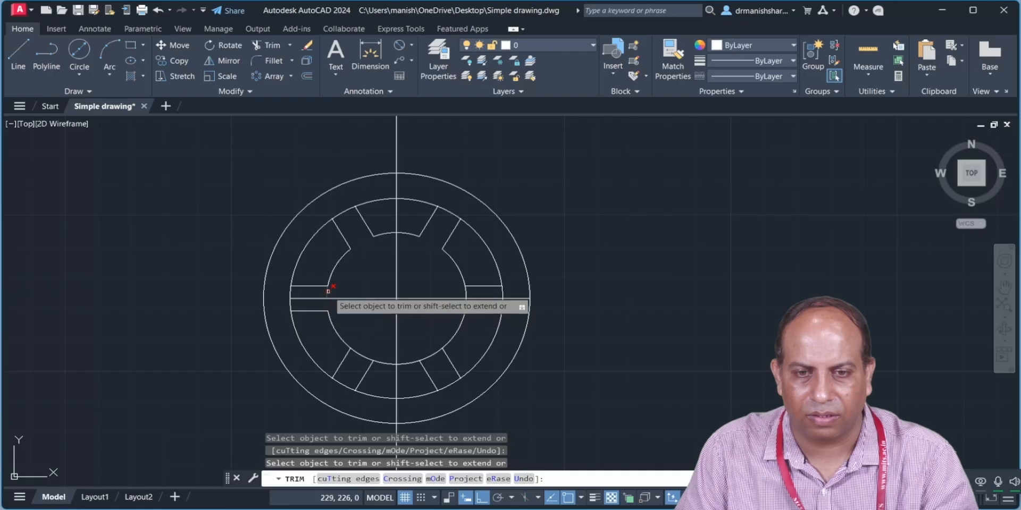
{"action": "left_click", "coordinate": [361, 360]}
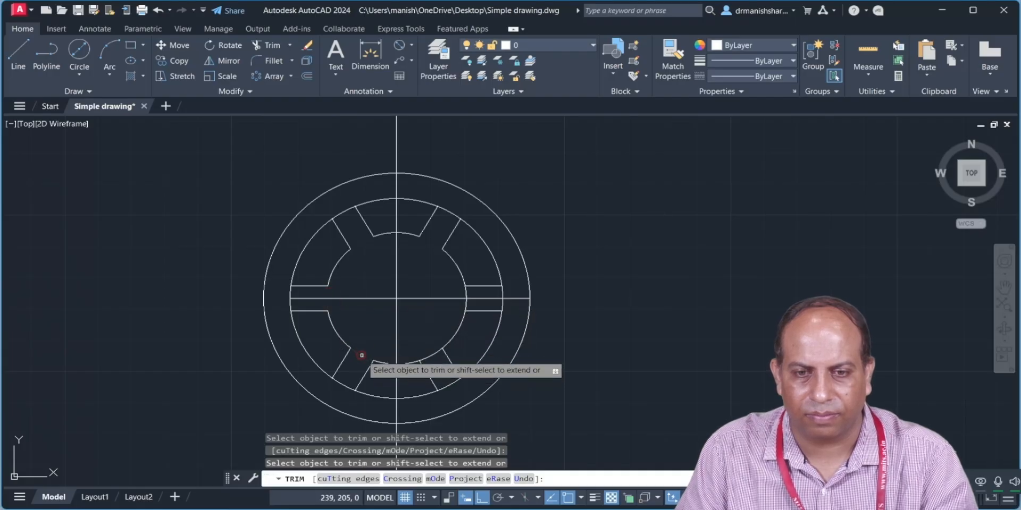
{"action": "left_click", "coordinate": [426, 355]}
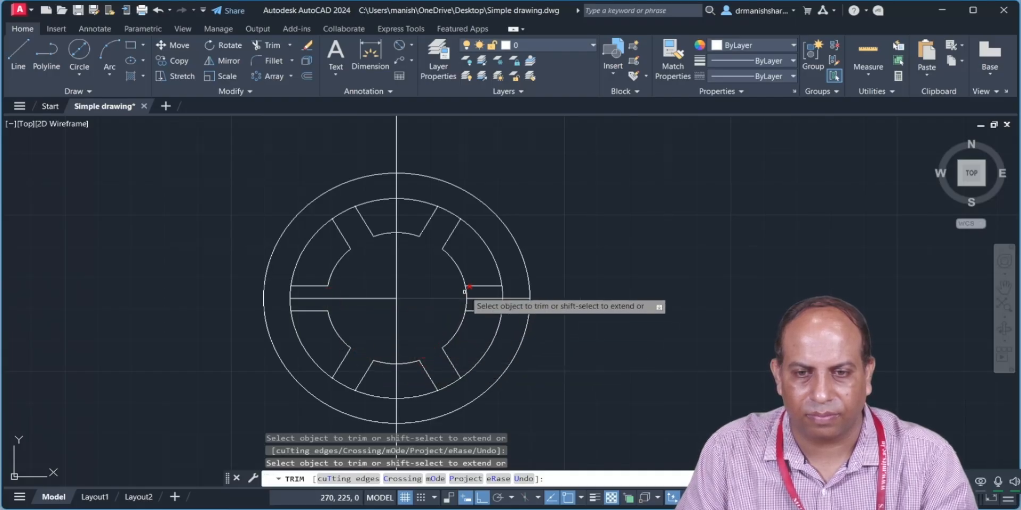
{"action": "left_click", "coordinate": [467, 304]}
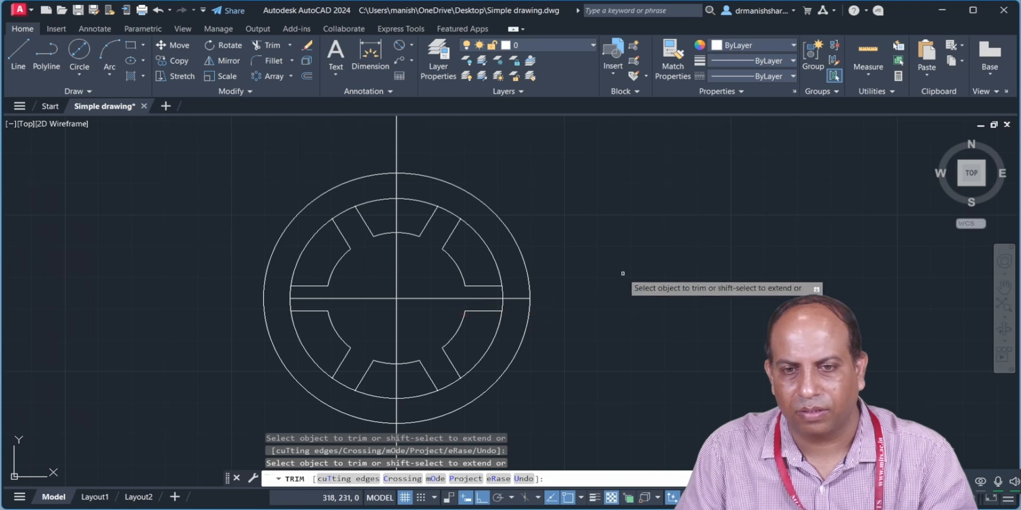
Compare with the reference PDF and trim the 64 diameter circle between the slots, keeping only the arcs that close the slot ends
{"action": "key", "text": "alt+Tab"}
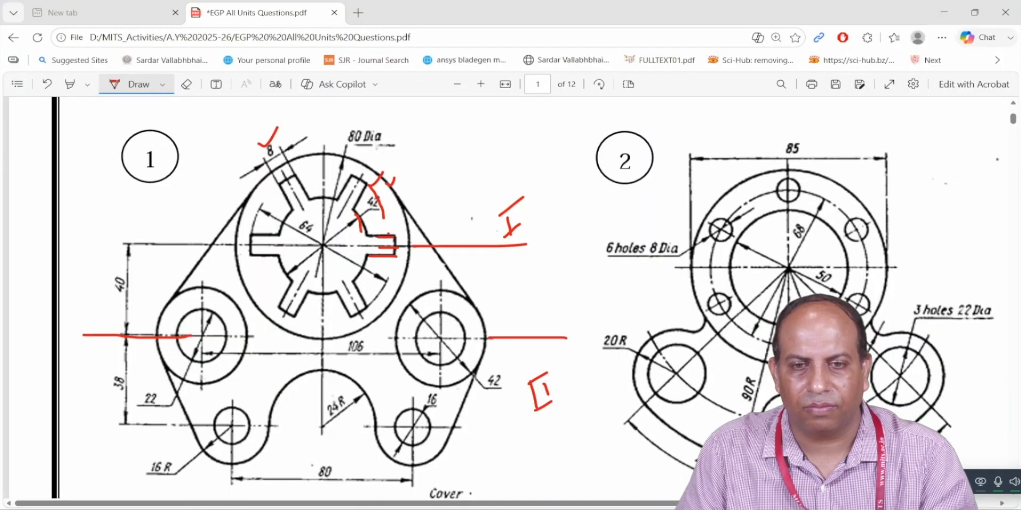
{"action": "key", "text": "alt+Tab"}
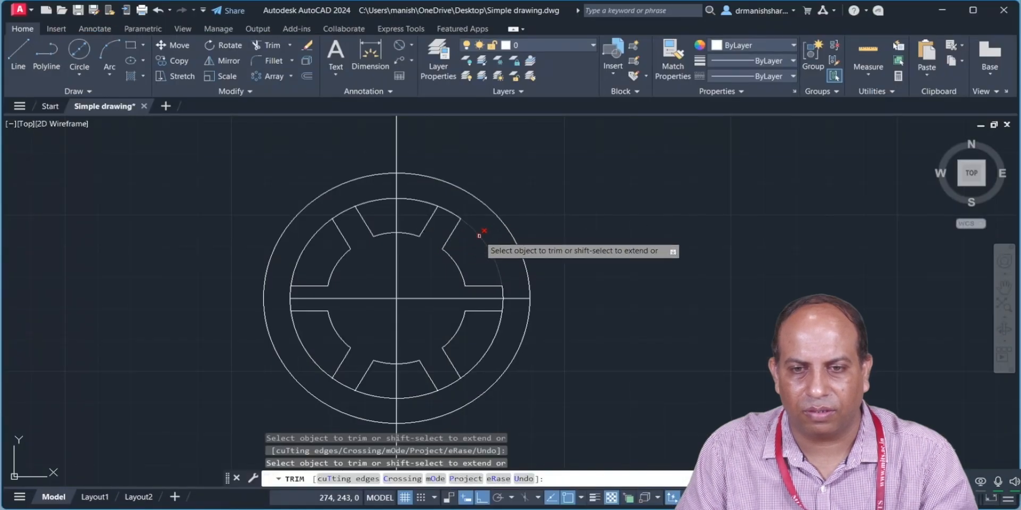
{"action": "left_click", "coordinate": [416, 198]}
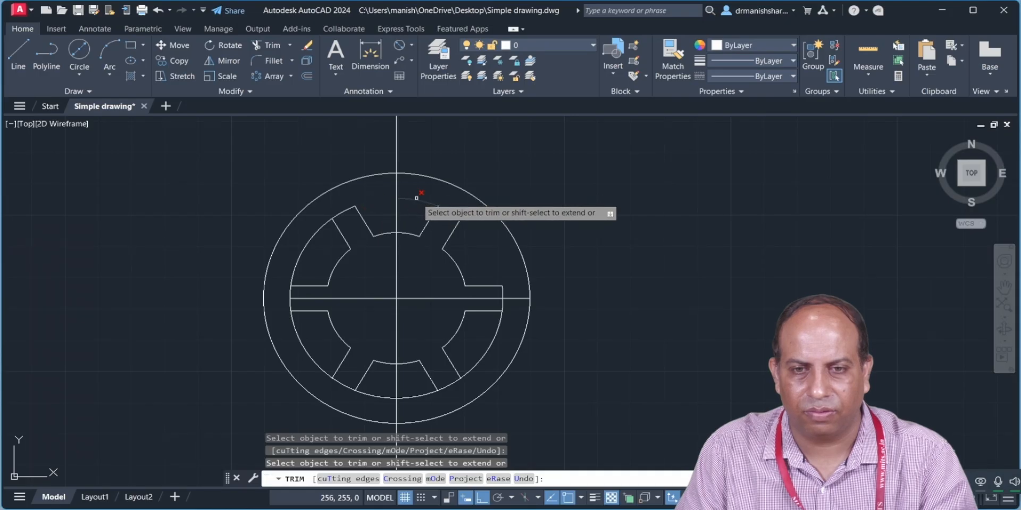
{"action": "left_click", "coordinate": [305, 249]}
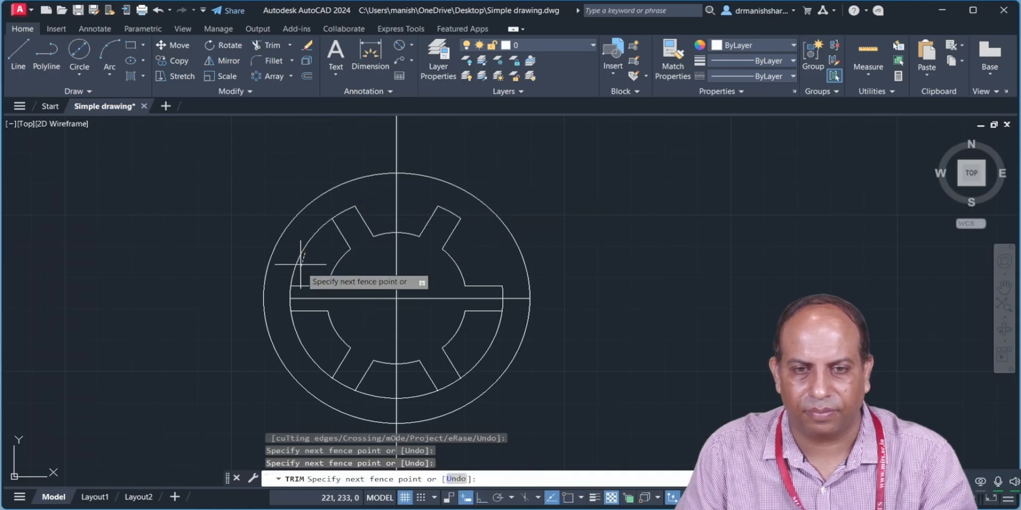
{"action": "left_click", "coordinate": [298, 252]}
{"action": "left_click", "coordinate": [298, 343]}
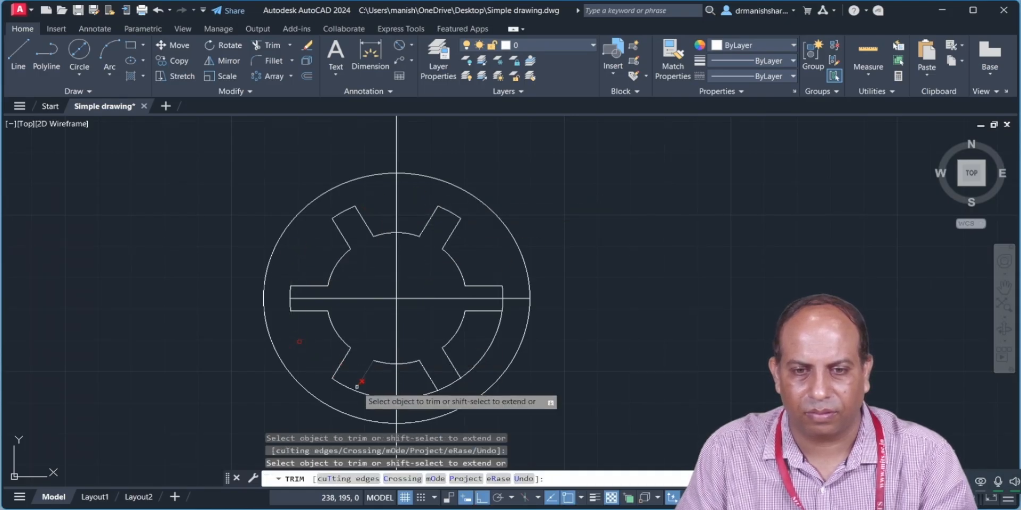
{"action": "left_click", "coordinate": [392, 398]}
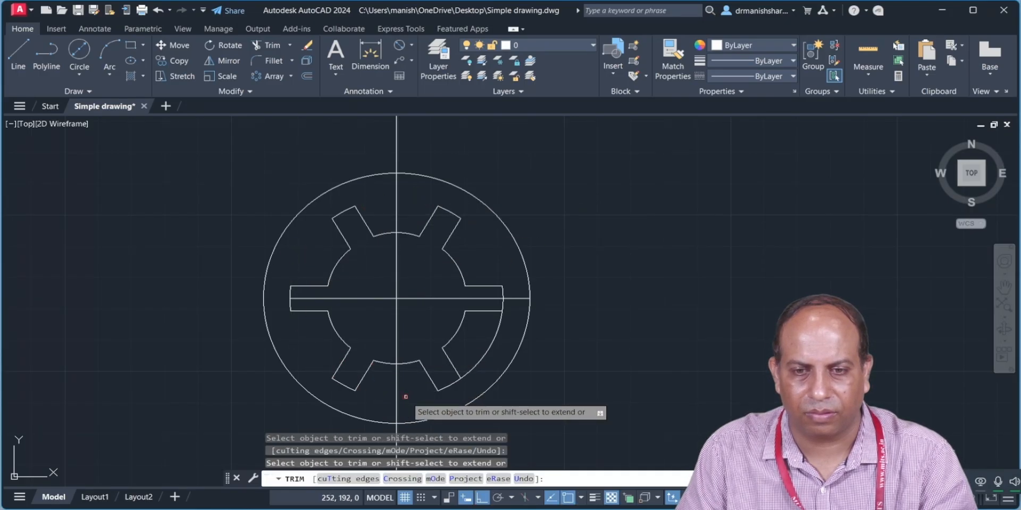
{"action": "left_click", "coordinate": [486, 353]}
{"action": "key", "text": "Escape"}
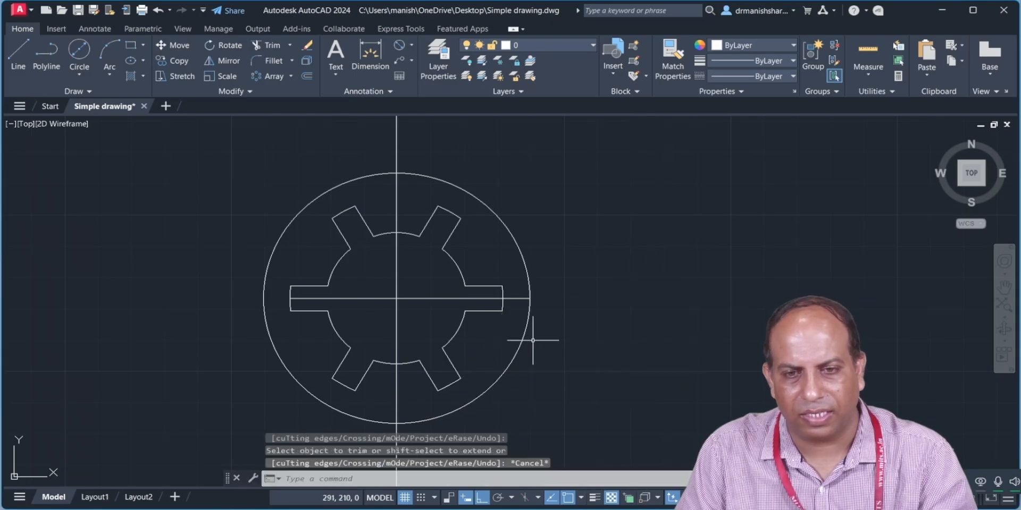
Stretch the horizontal center line beyond the 80 diameter circle on both sides, moving its right end outward by about 42
{"action": "middle_click_drag", "start_coordinate": [533, 340], "coordinate": [537, 314]}
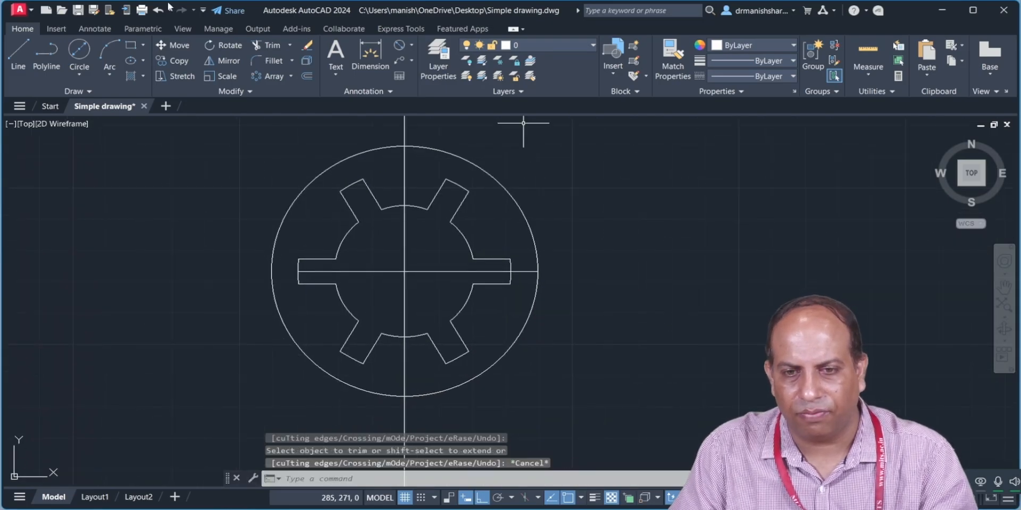
{"action": "left_click", "coordinate": [418, 271]}
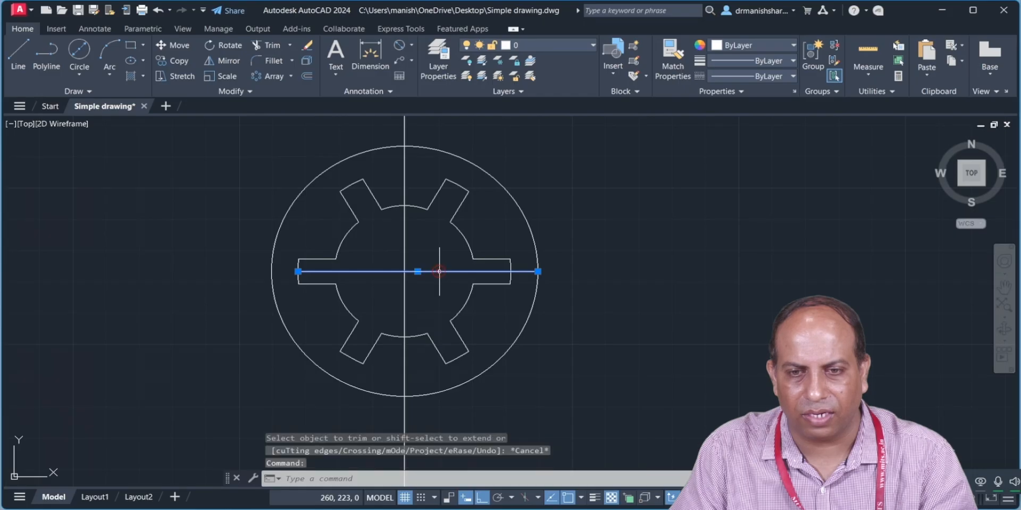
{"action": "left_click", "coordinate": [538, 271]}
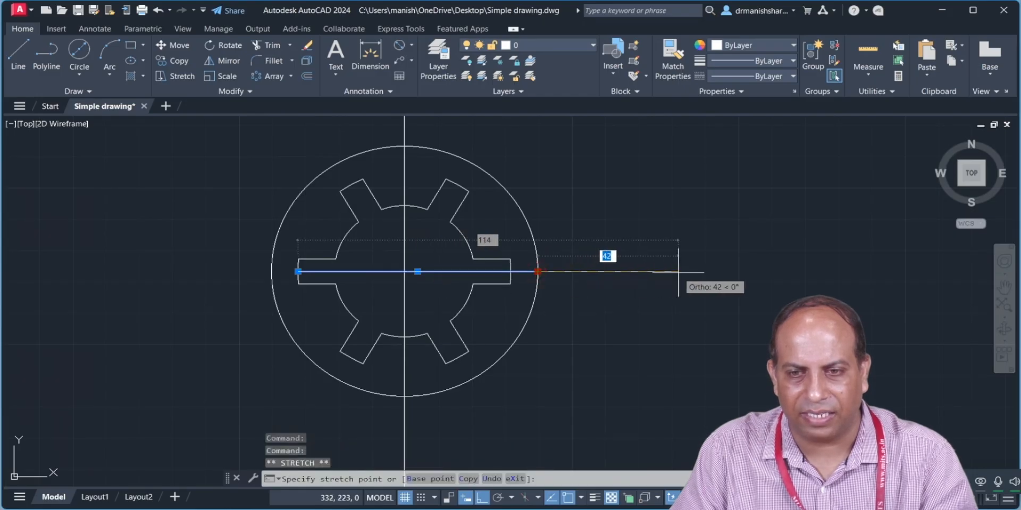
{"action": "left_click", "coordinate": [678, 272]}
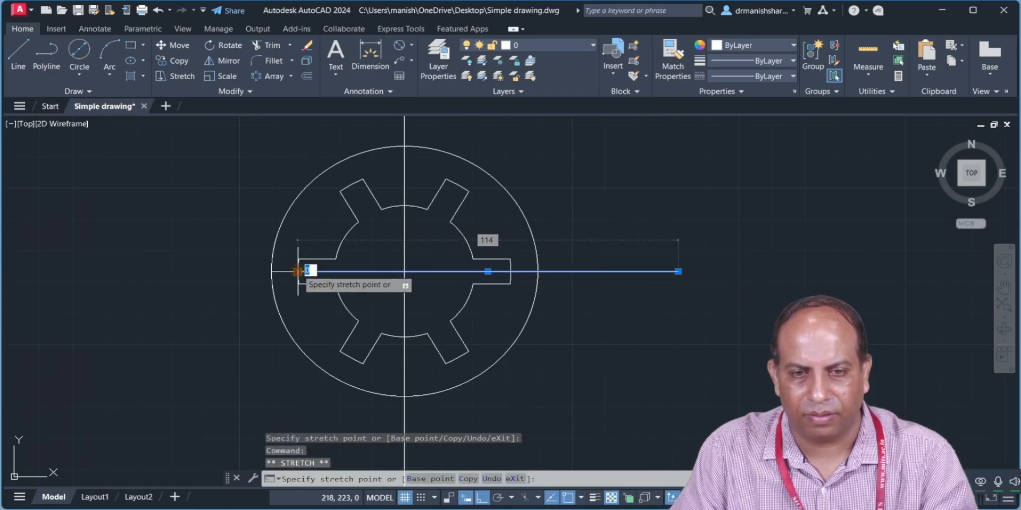
{"action": "left_click", "coordinate": [104, 272]}
{"action": "key", "text": "Escape"}
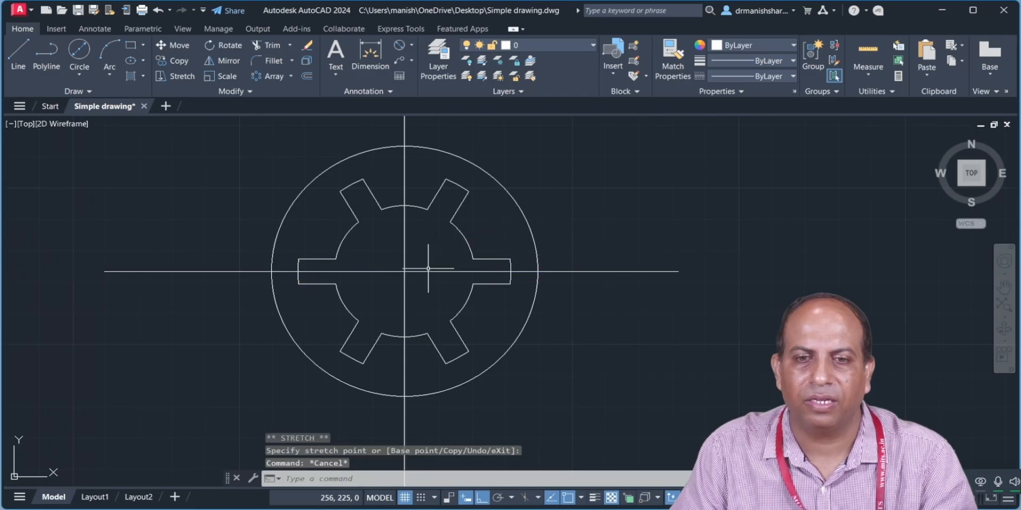
Load the CENTER linetype from acadiso.lin into the drawing
{"action": "left_click", "coordinate": [793, 77]}
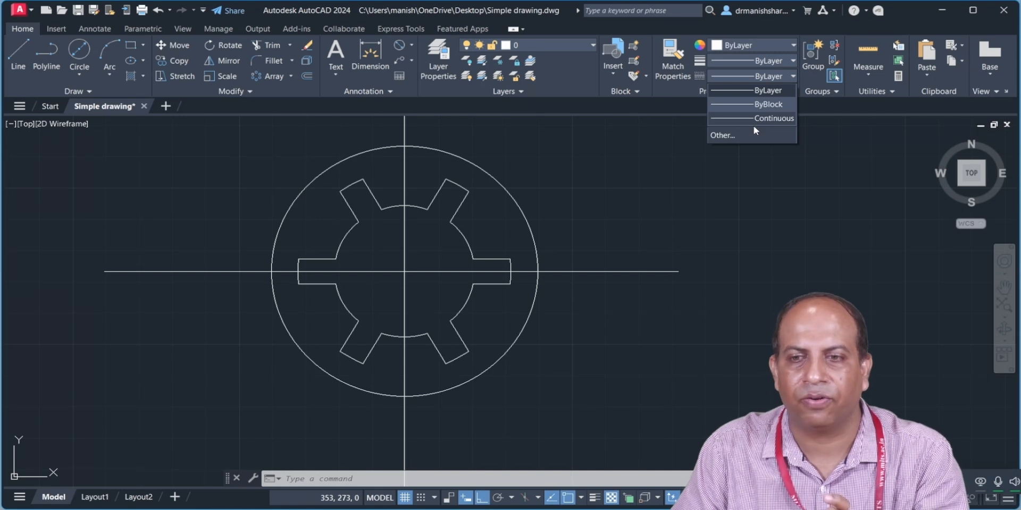
{"action": "left_click", "coordinate": [722, 136]}
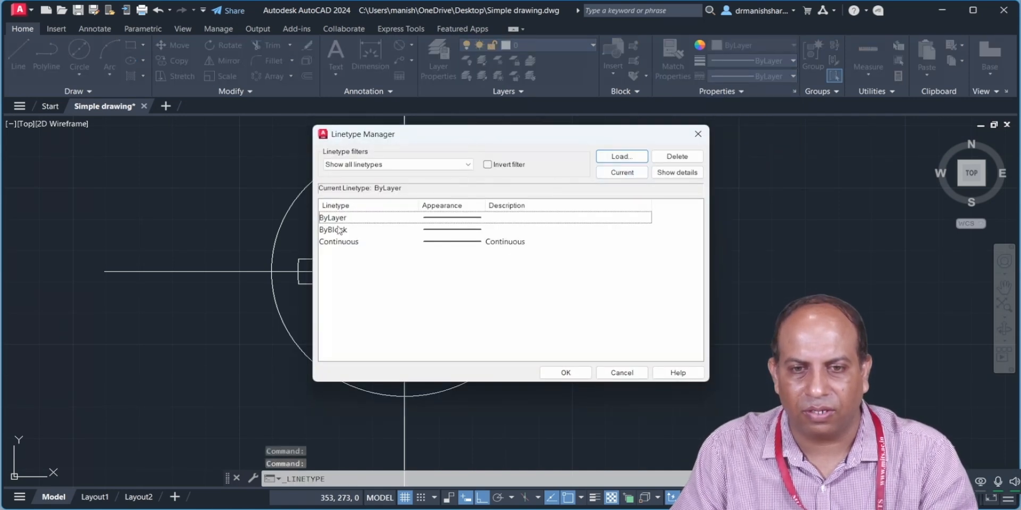
{"action": "left_click", "coordinate": [621, 156]}
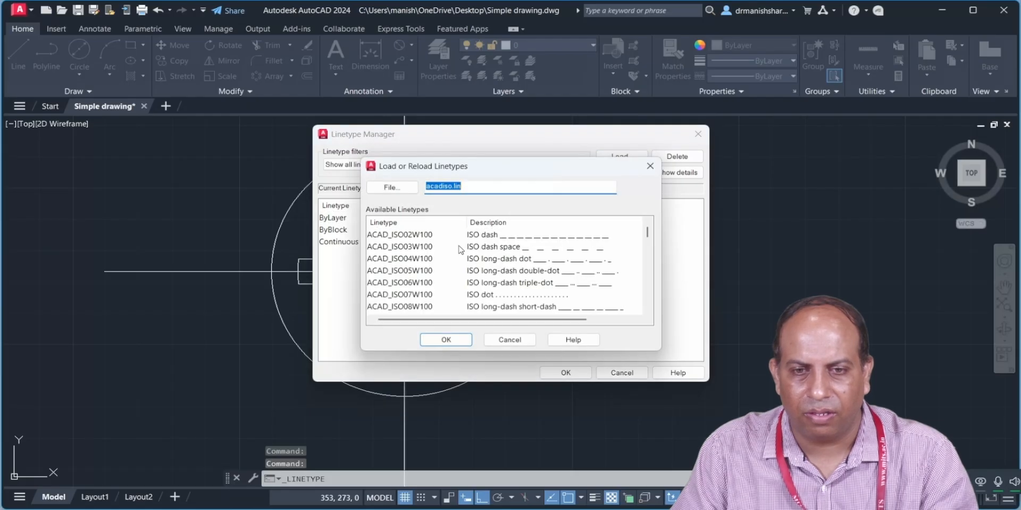
{"action": "left_click", "coordinate": [389, 236]}
{"action": "key", "text": "c"}
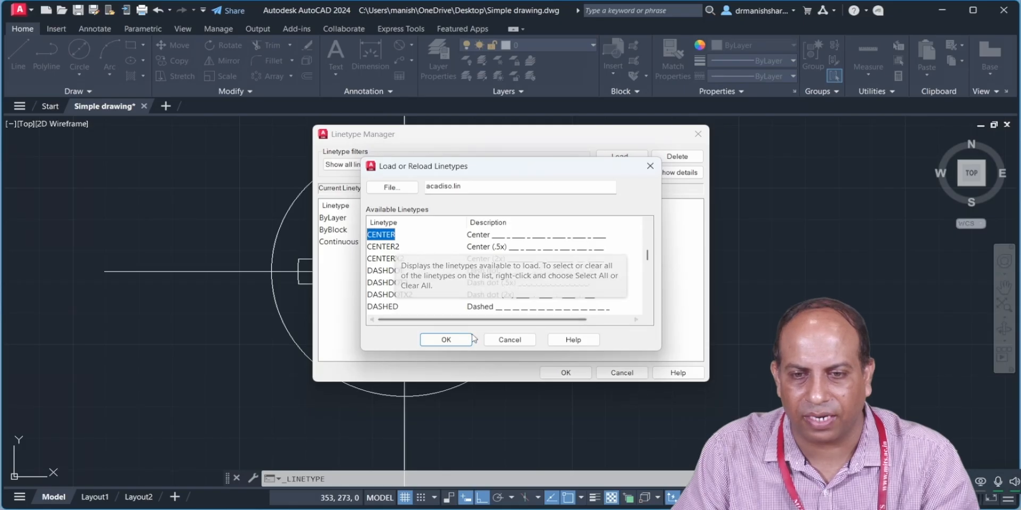
{"action": "left_click", "coordinate": [446, 340]}
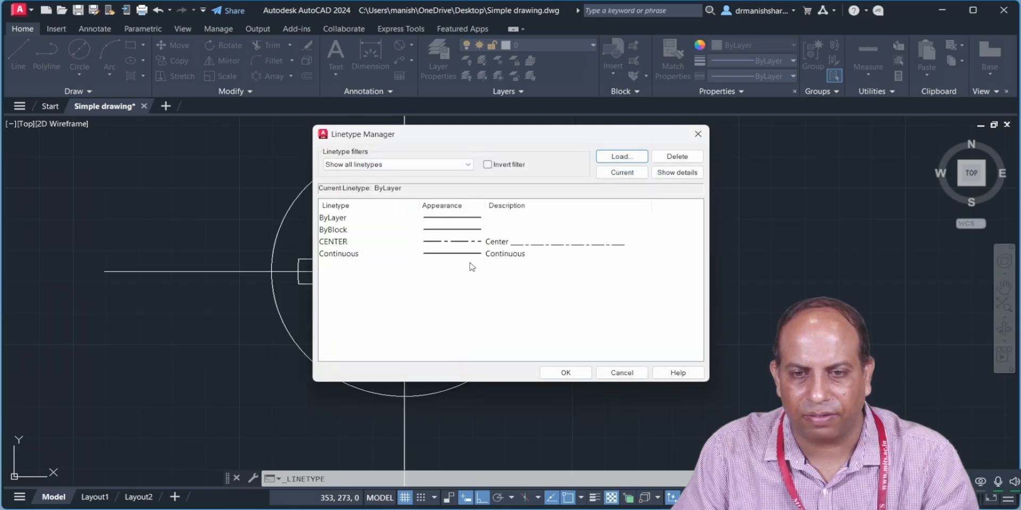
{"action": "left_click", "coordinate": [472, 242]}
{"action": "left_click", "coordinate": [569, 375]}
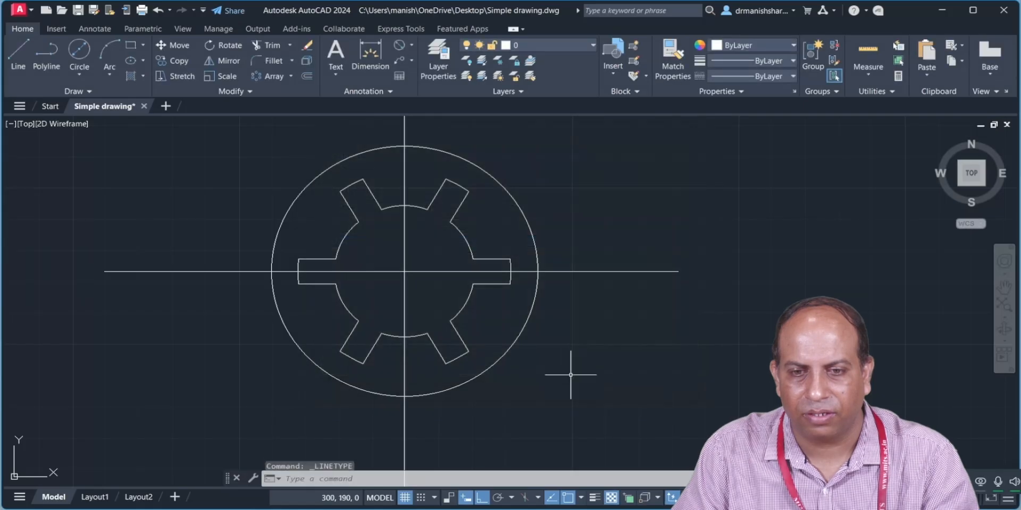
Apply the CENTER linetype to the horizontal and vertical center lines of the slotted circle
{"action": "left_click", "coordinate": [523, 273]}
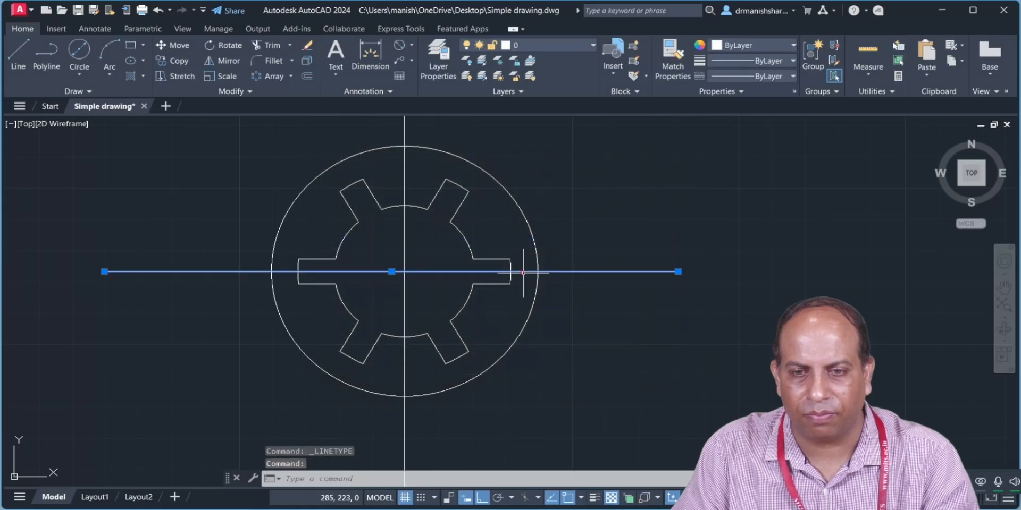
{"action": "left_click", "coordinate": [404, 198]}
{"action": "left_click", "coordinate": [740, 78]}
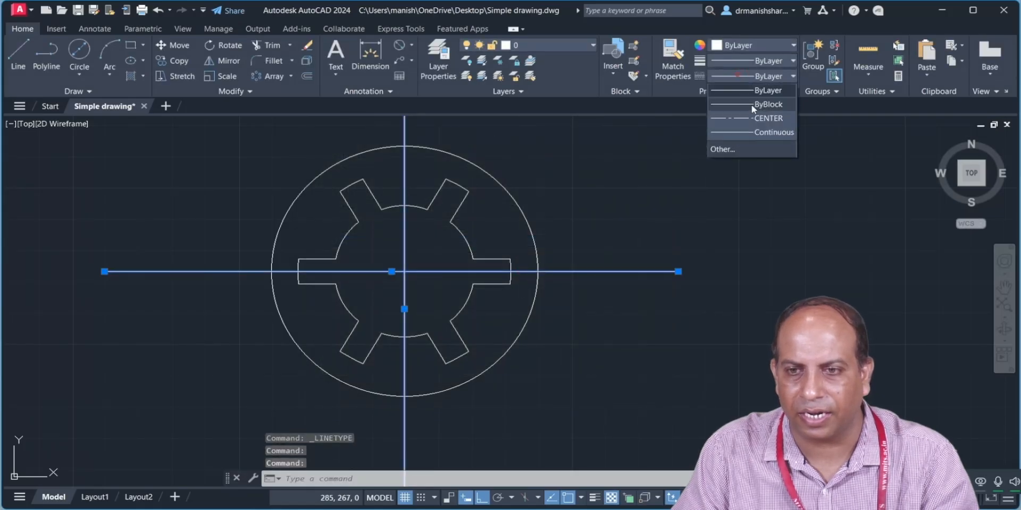
{"action": "left_click", "coordinate": [753, 122]}
{"action": "key", "text": "Escape"}
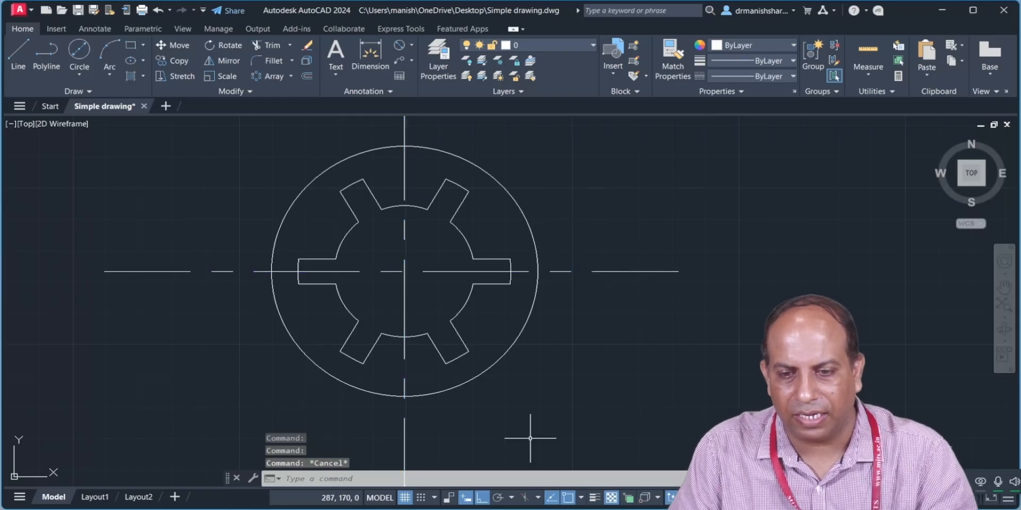
Check the lower part of the cover figure in the reference PDF and offset the horizontal center line 40 downward
{"action": "left_click", "coordinate": [576, 509]}
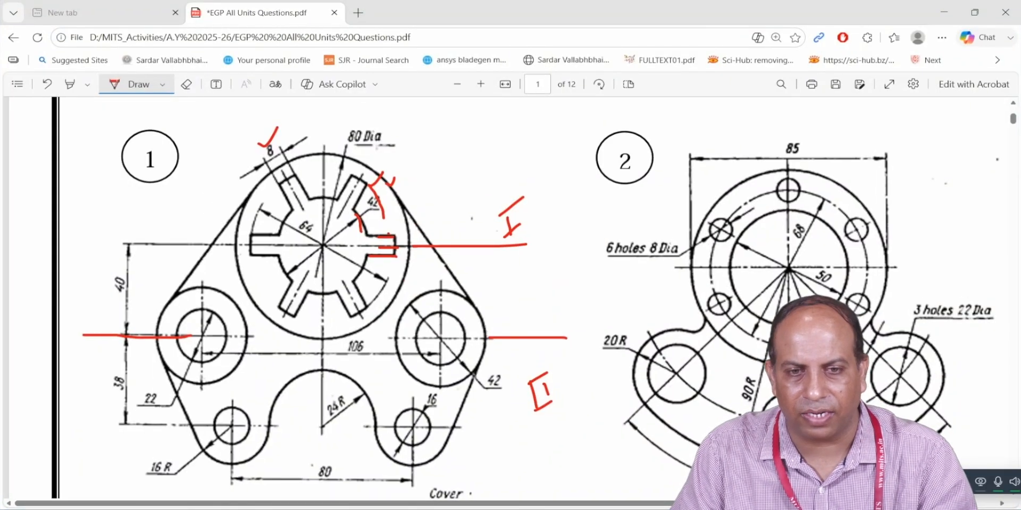
{"action": "scroll", "coordinate": [522, 262], "scroll_direction": "down", "scroll_amount": 1}
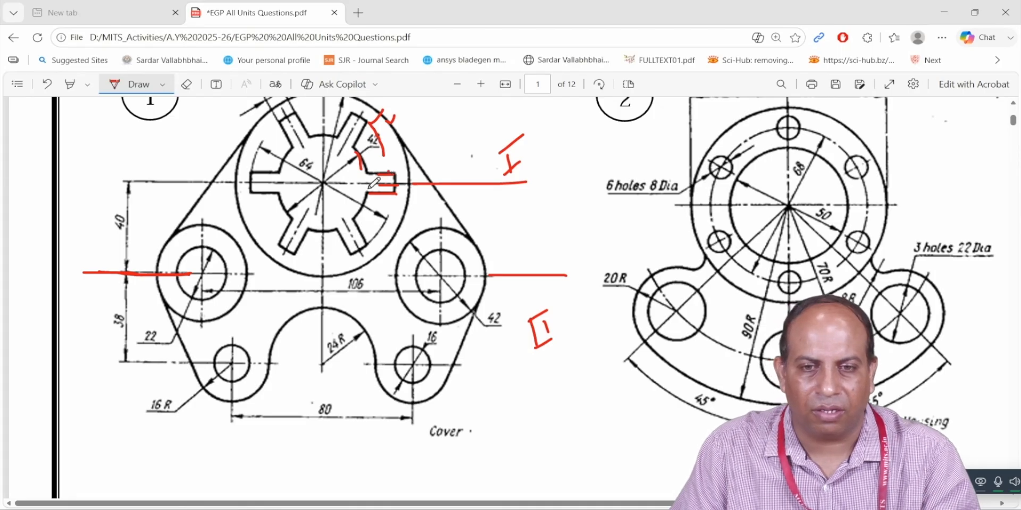
{"action": "key", "text": "alt+Tab"}
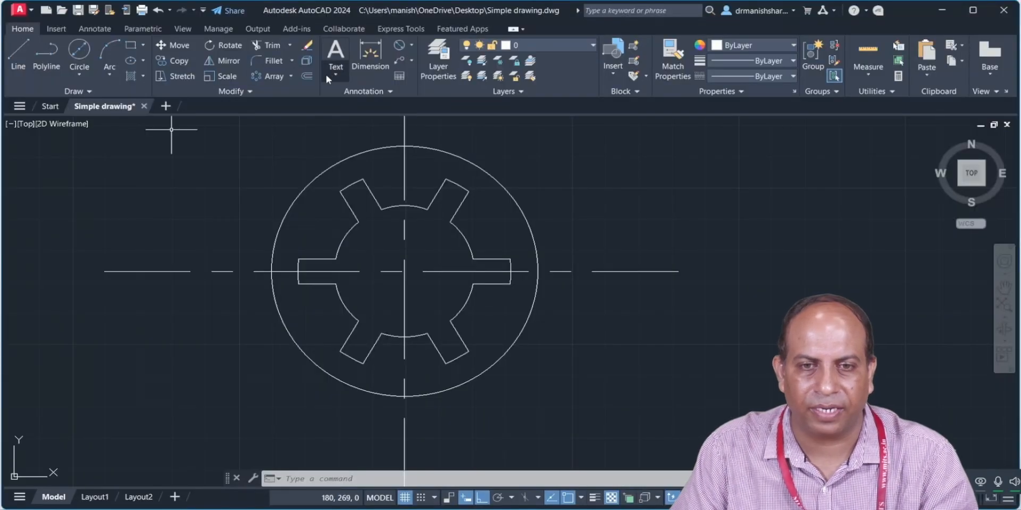
{"action": "left_click", "coordinate": [307, 76]}
{"action": "type", "text": "40"}
{"action": "key", "text": "Return"}
{"action": "left_click", "coordinate": [159, 271]}
{"action": "left_click", "coordinate": [159, 347]}
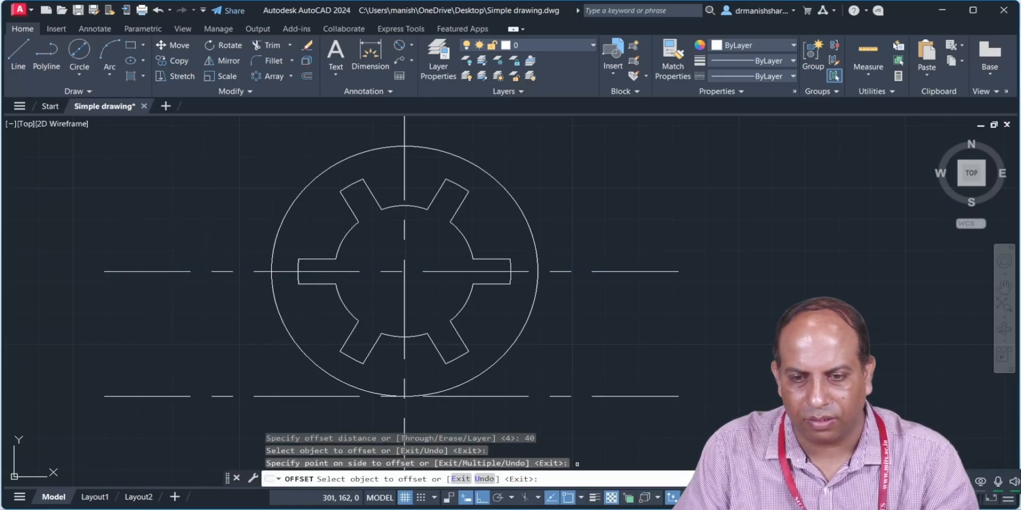
Mark the middle axis and both 106-spaced hole axes on the cover figure in the reference PDF, noting 53 as half the spacing
{"action": "left_click", "coordinate": [591, 509]}
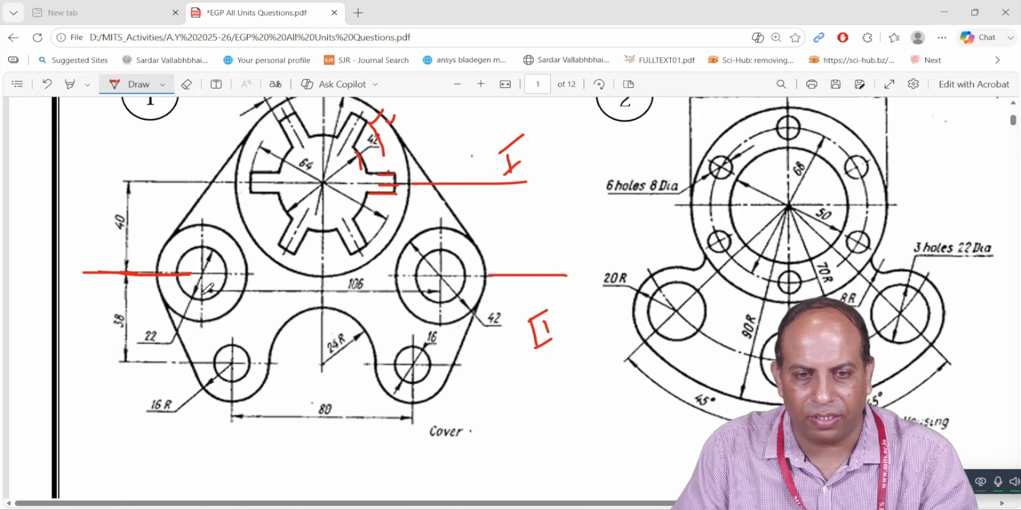
{"action": "left_click_drag", "start_coordinate": [203, 278], "coordinate": [204, 350]}
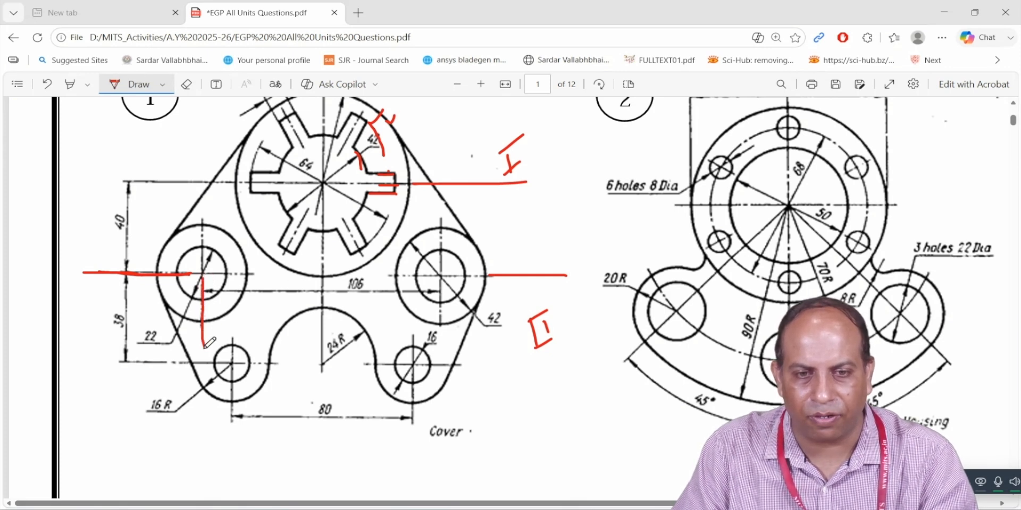
{"action": "left_click_drag", "start_coordinate": [440, 259], "coordinate": [446, 356]}
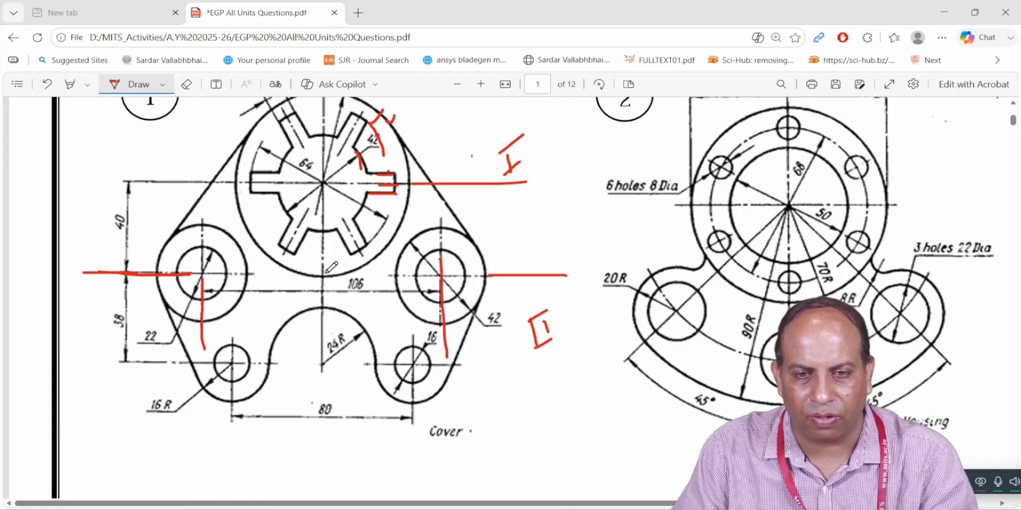
{"action": "left_click_drag", "start_coordinate": [321, 258], "coordinate": [319, 359]}
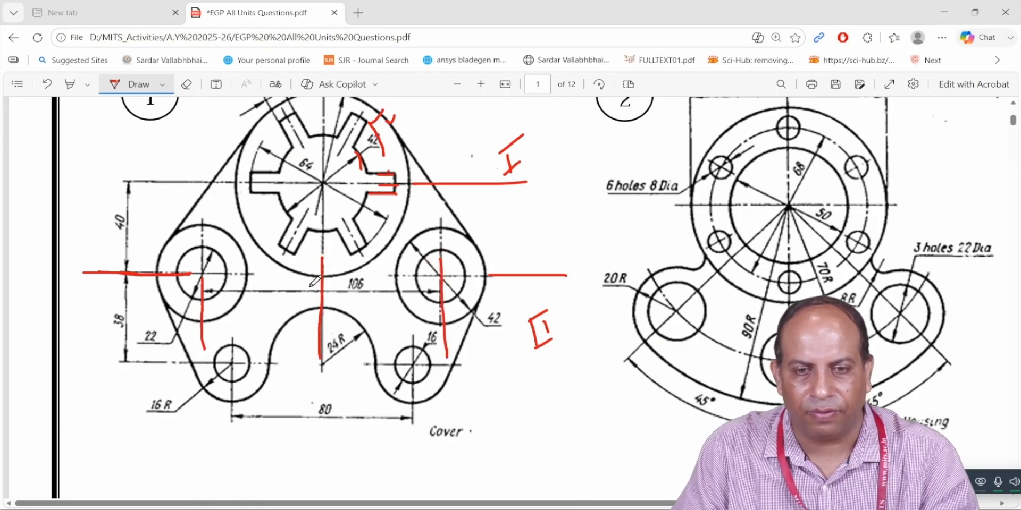
{"action": "mouse_move", "coordinate": [277, 277]}
{"action": "left_mouse_down"}
{"action": "mouse_move", "coordinate": [291, 294]}
{"action": "mouse_move", "coordinate": [272, 307]}
{"action": "mouse_move", "coordinate": [294, 273]}
{"action": "mouse_move", "coordinate": [290, 300]}
{"action": "left_mouse_up"}
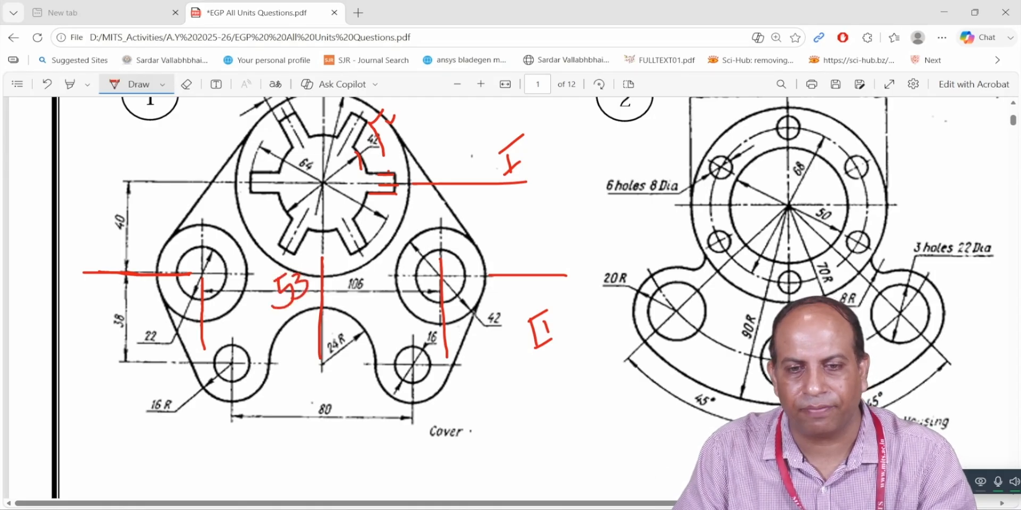
{"action": "mouse_move", "coordinate": [675, 508]}
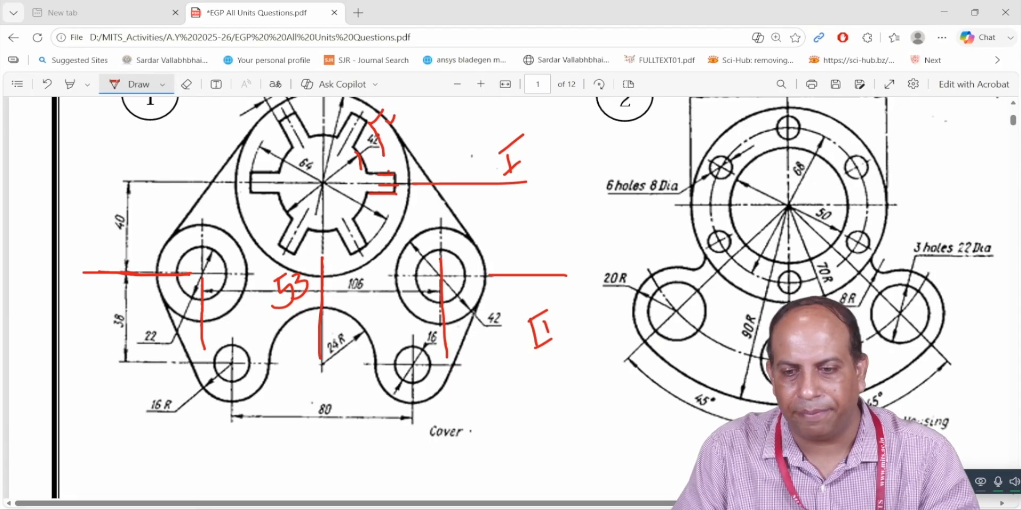
{"action": "left_click", "coordinate": [675, 508]}
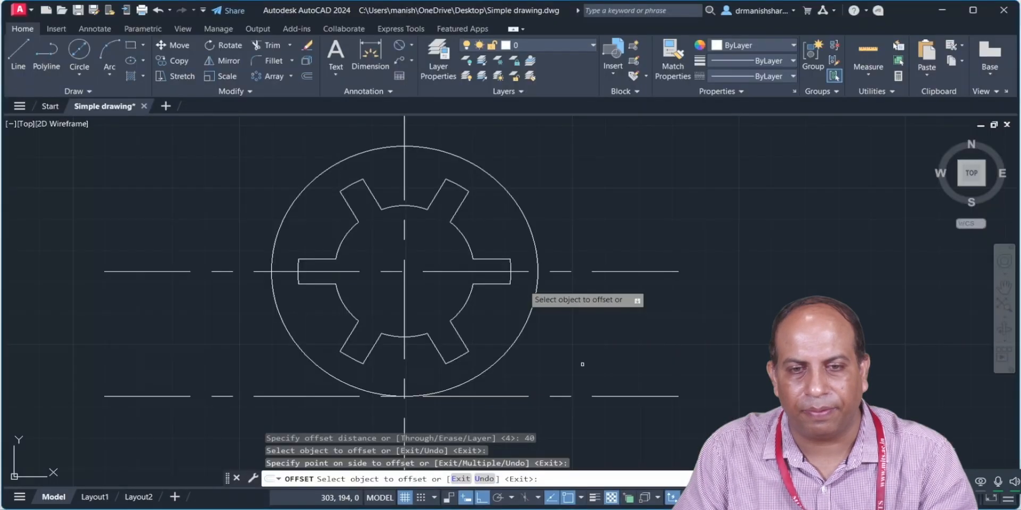
Offset the vertical center line by 53 to both sides in the AutoCAD drawing
{"action": "left_click", "coordinate": [303, 79]}
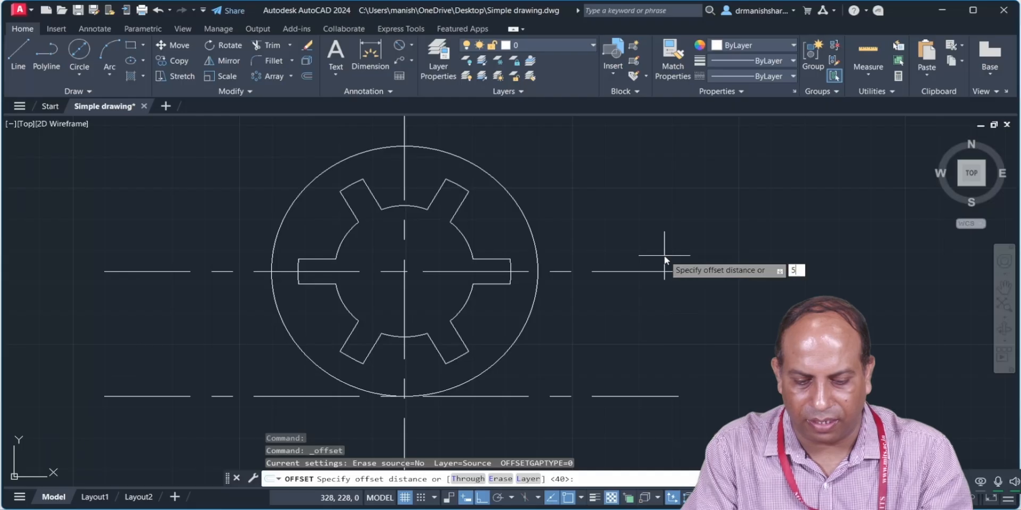
{"action": "type", "text": "53"}
{"action": "key", "text": "Return"}
{"action": "middle_click_drag", "start_coordinate": [569, 257], "coordinate": [550, 147]}
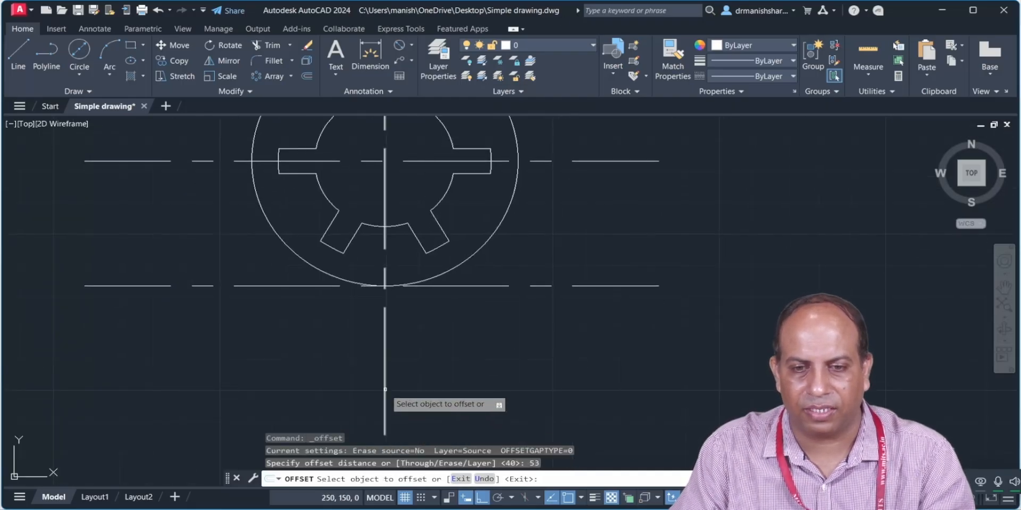
{"action": "left_click", "coordinate": [384, 340]}
{"action": "left_click", "coordinate": [330, 389]}
{"action": "left_click", "coordinate": [384, 366]}
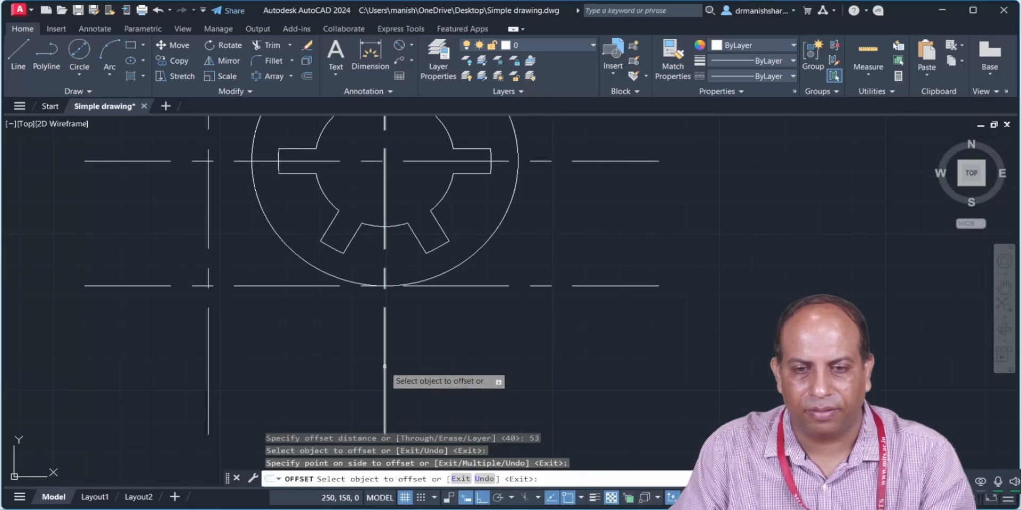
{"action": "left_click", "coordinate": [482, 355]}
{"action": "key", "text": "Escape"}
{"action": "middle_click_drag", "start_coordinate": [246, 318], "coordinate": [336, 362]}
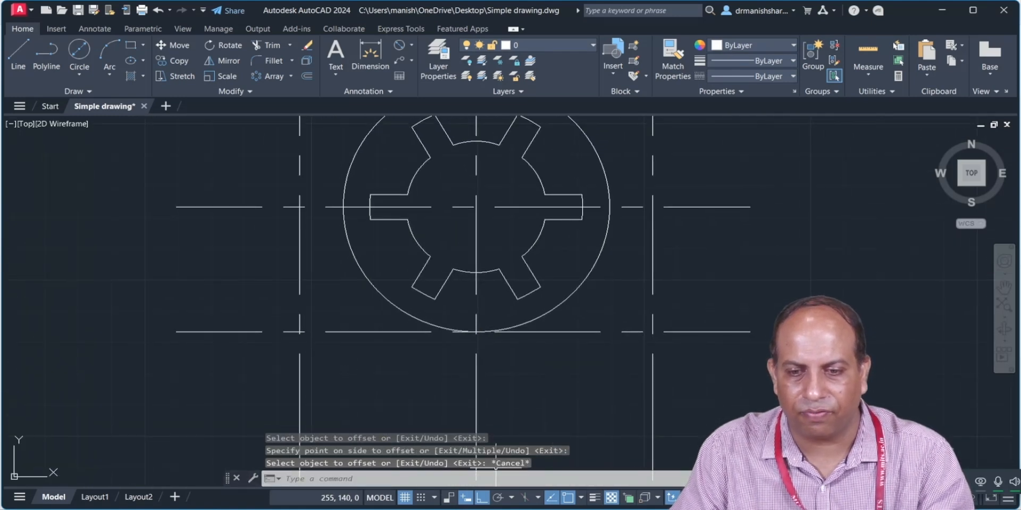
Erase the pen marks on the cover figure's left hole and middle axis and the 53 note in the reference PDF
{"action": "left_click", "coordinate": [346, 509]}
{"action": "left_click", "coordinate": [186, 84]}
{"action": "left_click", "coordinate": [203, 311]}
{"action": "left_click", "coordinate": [274, 290]}
{"action": "left_click", "coordinate": [127, 272]}
{"action": "left_click", "coordinate": [321, 303]}
{"action": "left_click", "coordinate": [300, 286]}
{"action": "left_click", "coordinate": [128, 84]}
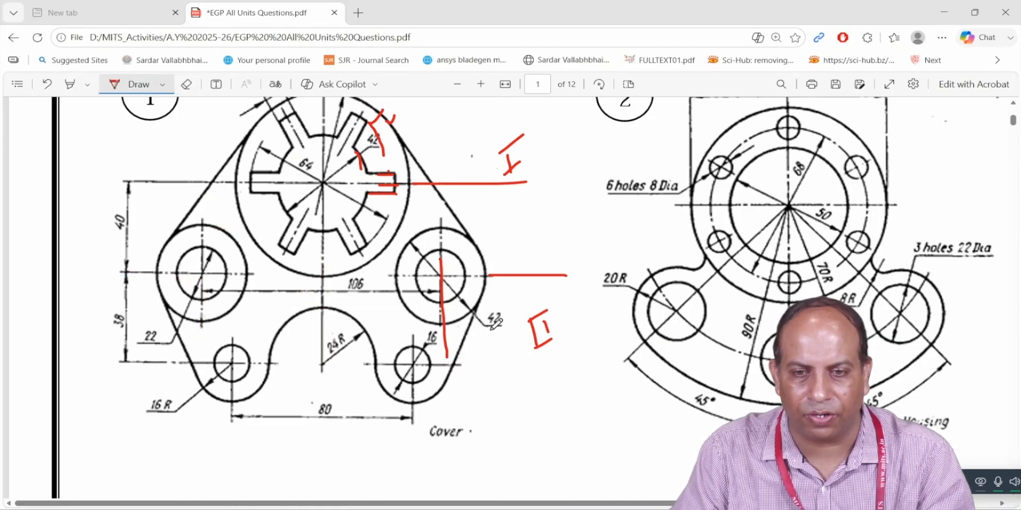
Tick the 42 dimension in the PDF and draw a 42 diameter circle where the left vertical and lower horizontal center lines cross
{"action": "left_click_drag", "start_coordinate": [500, 321], "coordinate": [515, 309]}
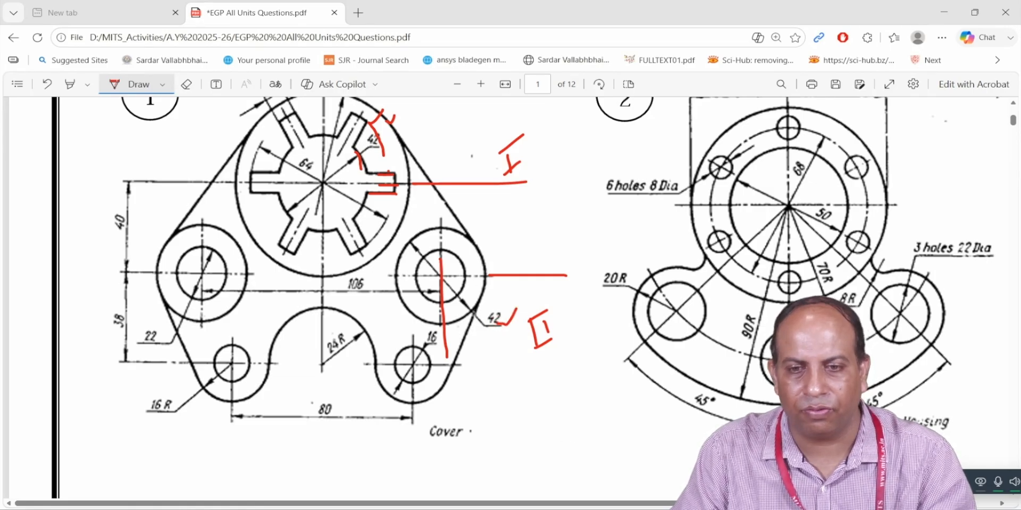
{"action": "left_click", "coordinate": [686, 468]}
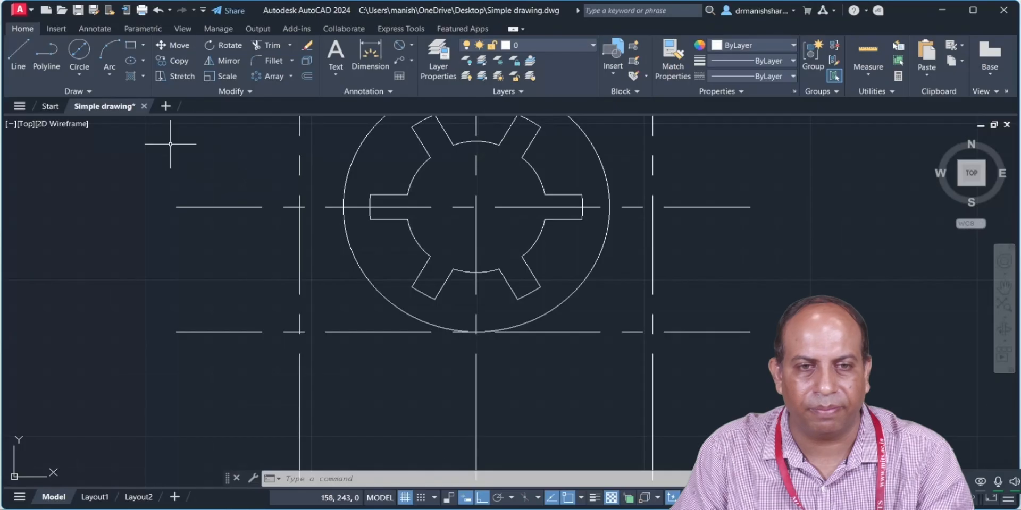
{"action": "left_click", "coordinate": [83, 55]}
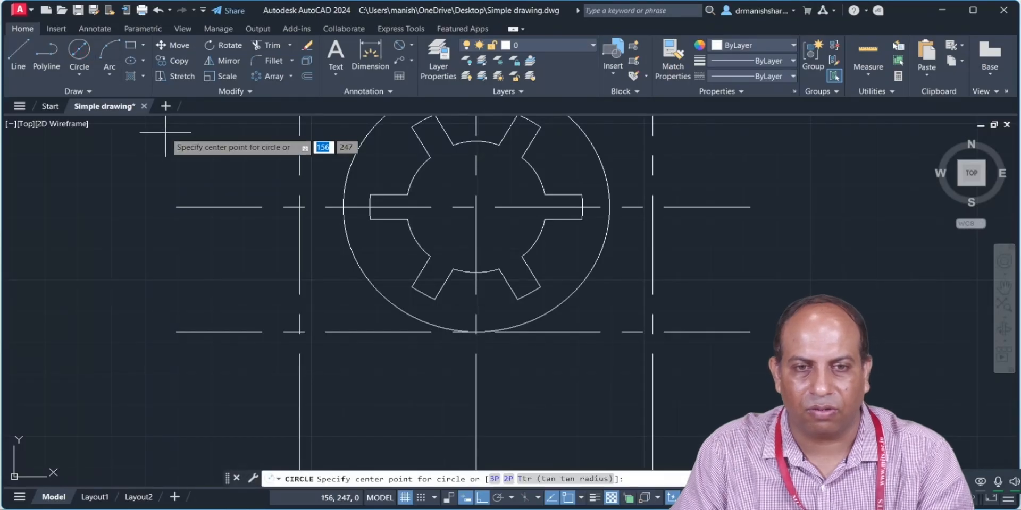
{"action": "left_click", "coordinate": [299, 332]}
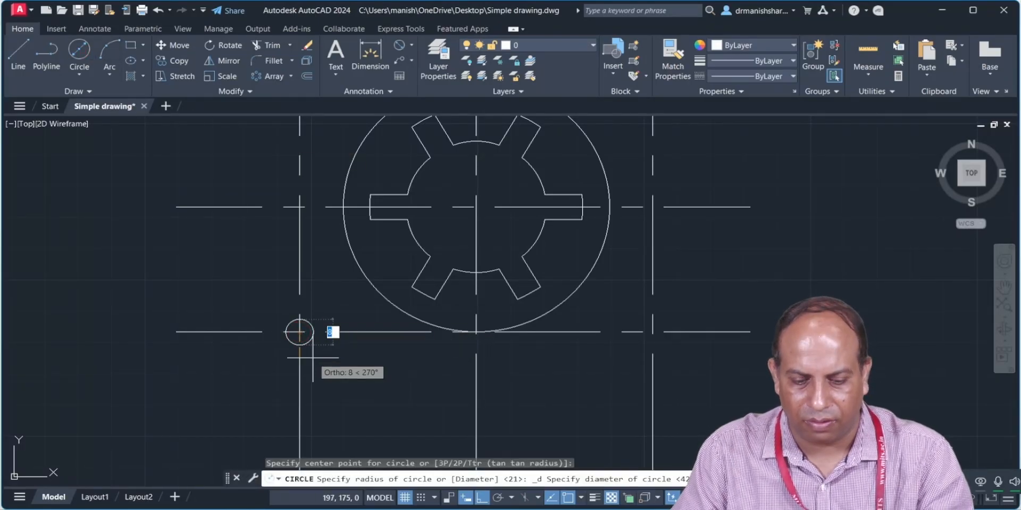
{"action": "type", "text": "42"}
{"action": "key", "text": "Return"}
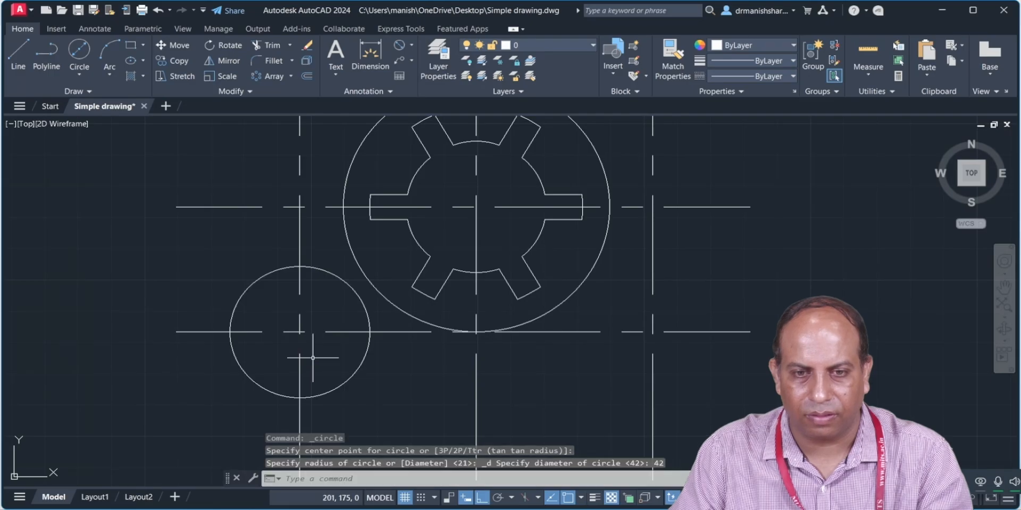
Draw a concentric 22 diameter circle inside the 42 diameter circle at the left center line crossing
{"action": "left_click", "coordinate": [75, 50]}
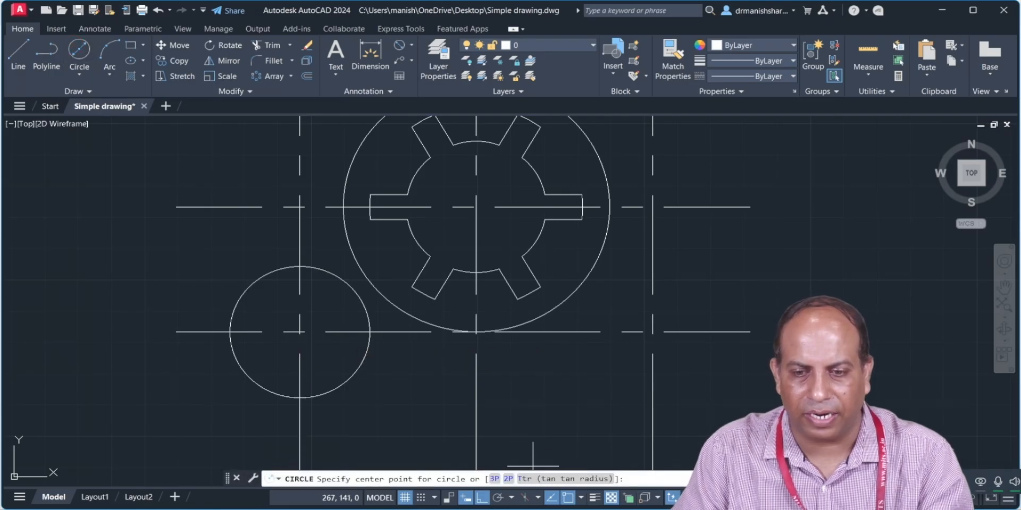
{"action": "key", "text": "alt+Tab"}
{"action": "key", "text": "alt+Tab"}
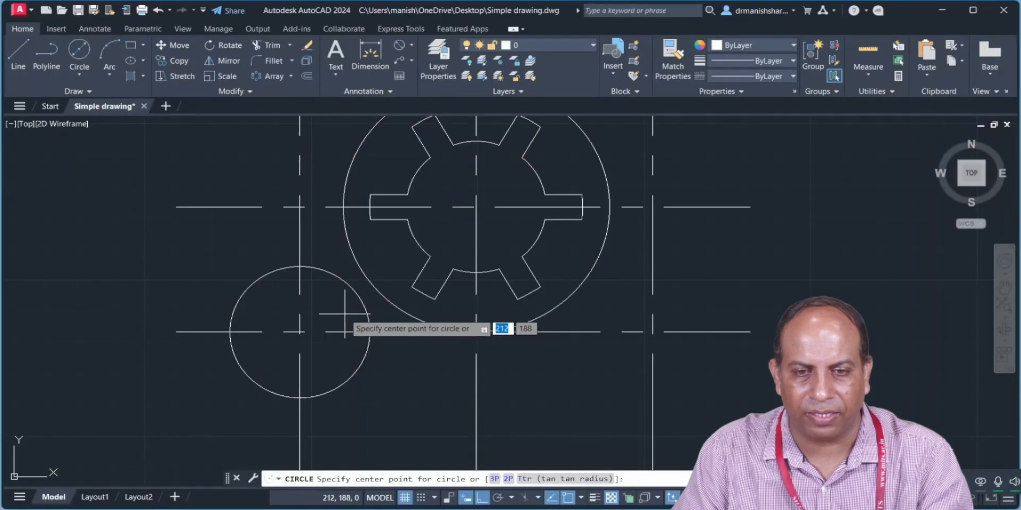
{"action": "left_click", "coordinate": [300, 332]}
{"action": "type", "text": "22"}
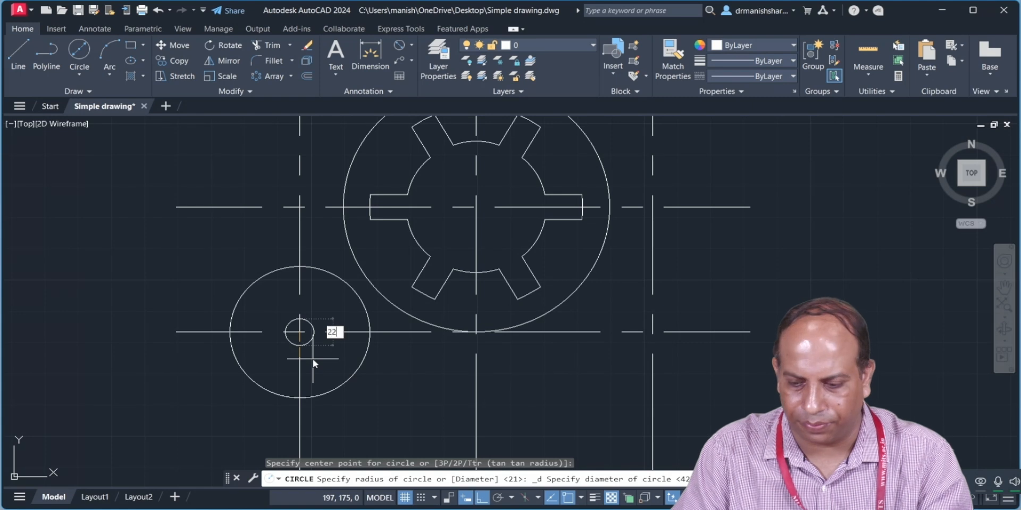
{"action": "key", "text": "Return"}
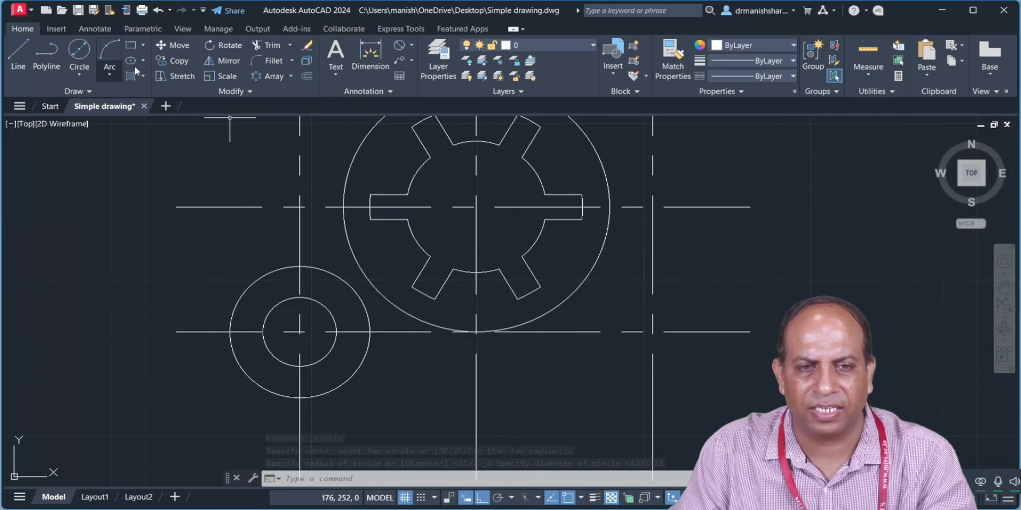
Copy the two concentric circles from the left center line crossing to the right vertical and lower horizontal center line crossing
{"action": "left_click", "coordinate": [181, 61]}
{"action": "left_click", "coordinate": [278, 306]}
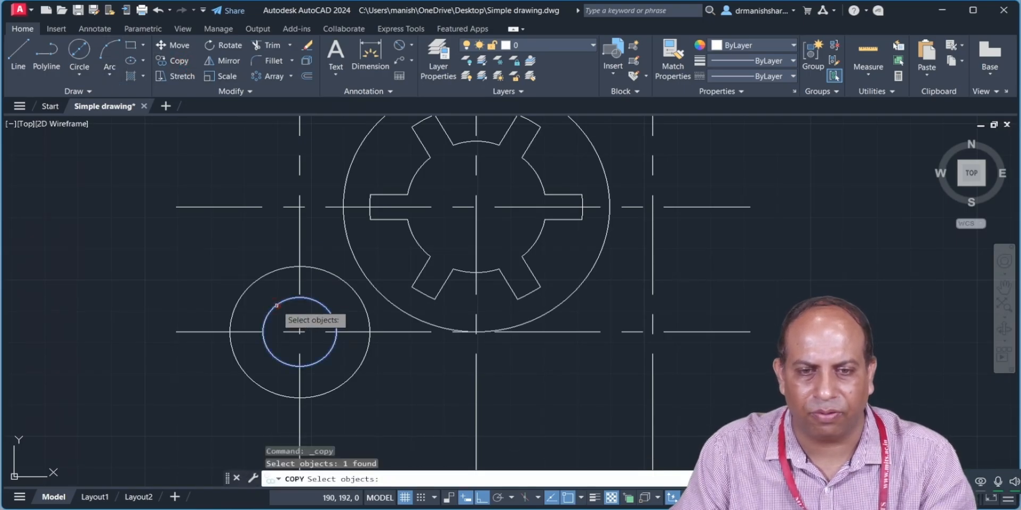
{"action": "left_click", "coordinate": [253, 280]}
{"action": "key", "text": "Return"}
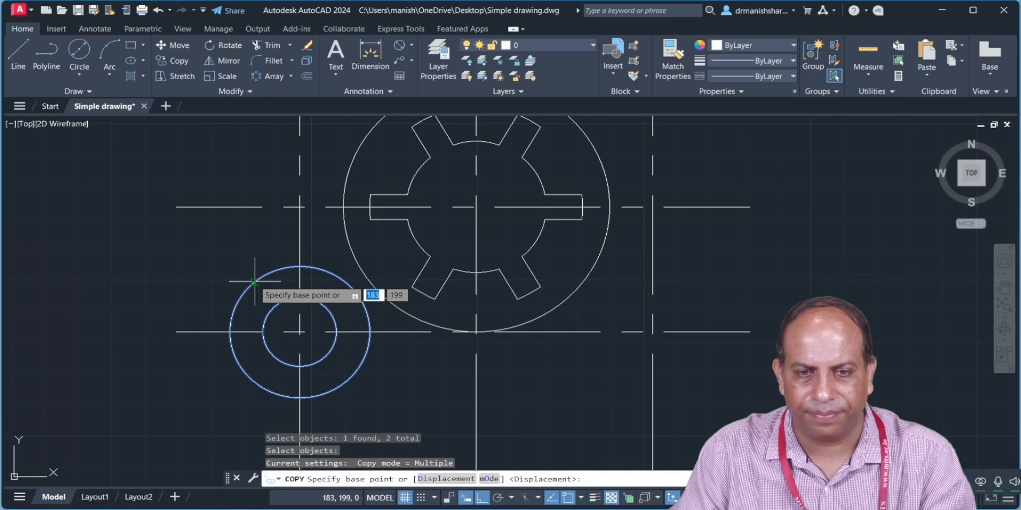
{"action": "left_click", "coordinate": [300, 331]}
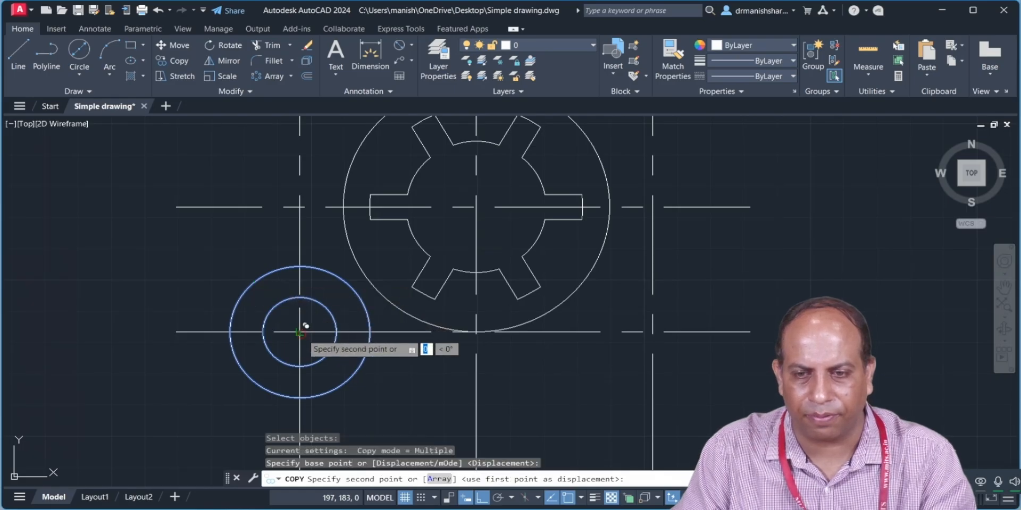
{"action": "left_click", "coordinate": [652, 332]}
{"action": "key", "text": "Escape"}
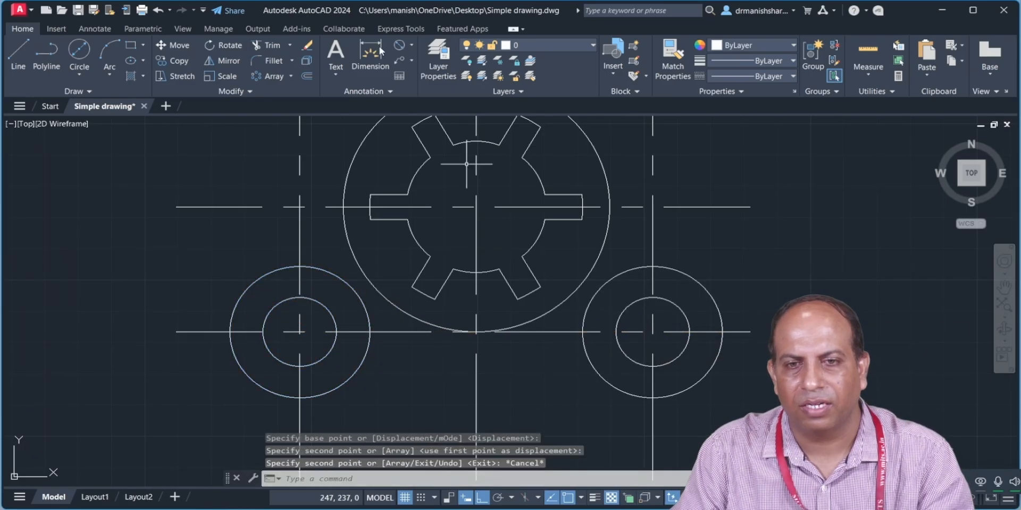
Try diameter dimensions on the left outer and inner circles, and delete the one placed on the outer circle
{"action": "left_click", "coordinate": [399, 45]}
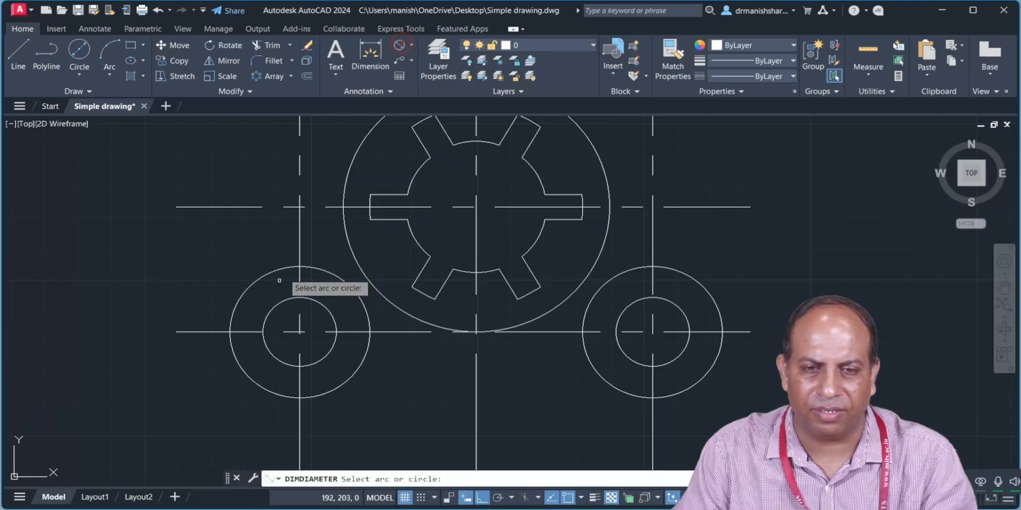
{"action": "left_click", "coordinate": [250, 282]}
{"action": "left_click", "coordinate": [222, 263]}
{"action": "key", "text": "Return"}
{"action": "left_click", "coordinate": [273, 302]}
{"action": "key", "text": "Escape"}
{"action": "left_click", "coordinate": [224, 269]}
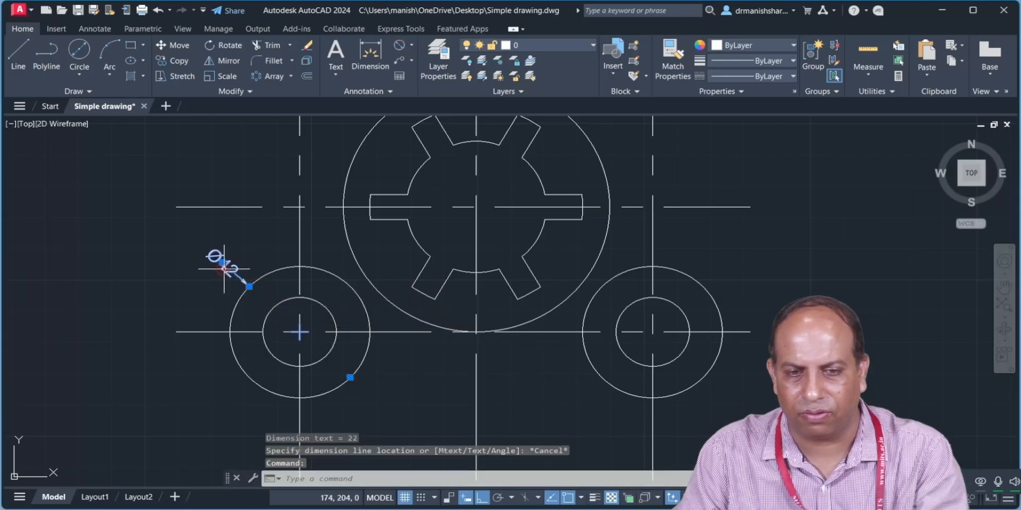
{"action": "key", "text": "Delete"}
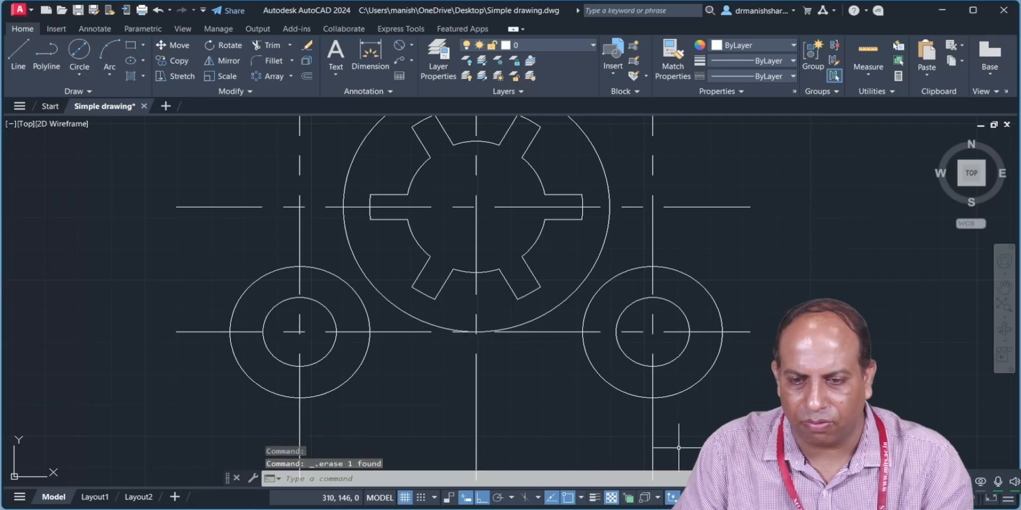
Switch to the reference PDF, trace an arc around the cover's lower left hole with the pen, and erase it
{"action": "key", "text": "alt+Tab"}
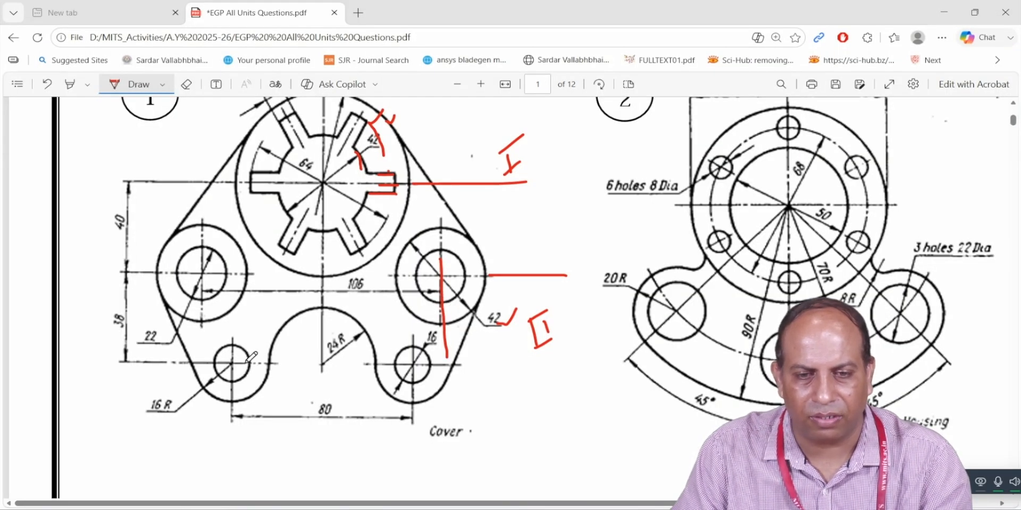
{"action": "mouse_move", "coordinate": [207, 388]}
{"action": "left_mouse_down"}
{"action": "mouse_move", "coordinate": [196, 368]}
{"action": "mouse_move", "coordinate": [205, 345]}
{"action": "mouse_move", "coordinate": [242, 334]}
{"action": "mouse_move", "coordinate": [270, 361]}
{"action": "left_mouse_up"}
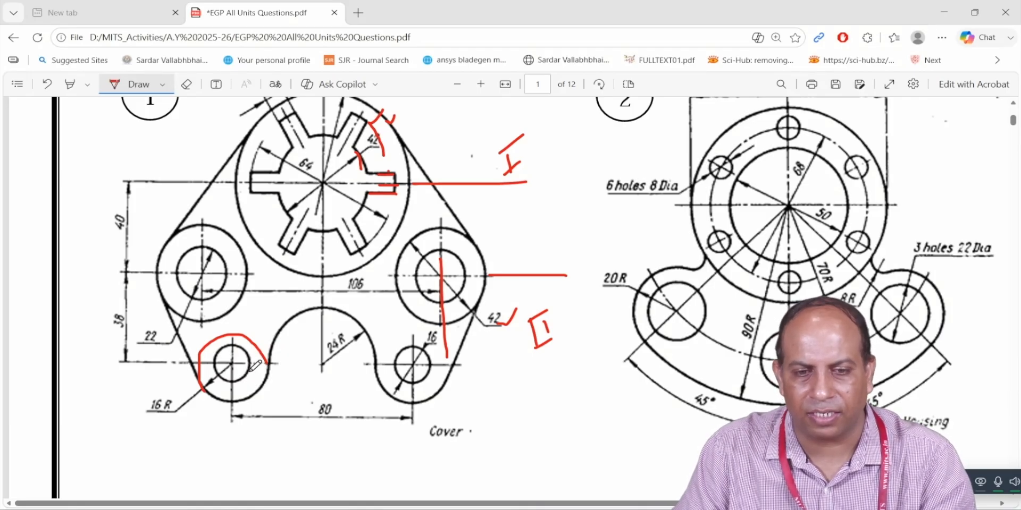
{"action": "left_click", "coordinate": [186, 84]}
{"action": "left_click", "coordinate": [233, 335]}
{"action": "left_click", "coordinate": [127, 85]}
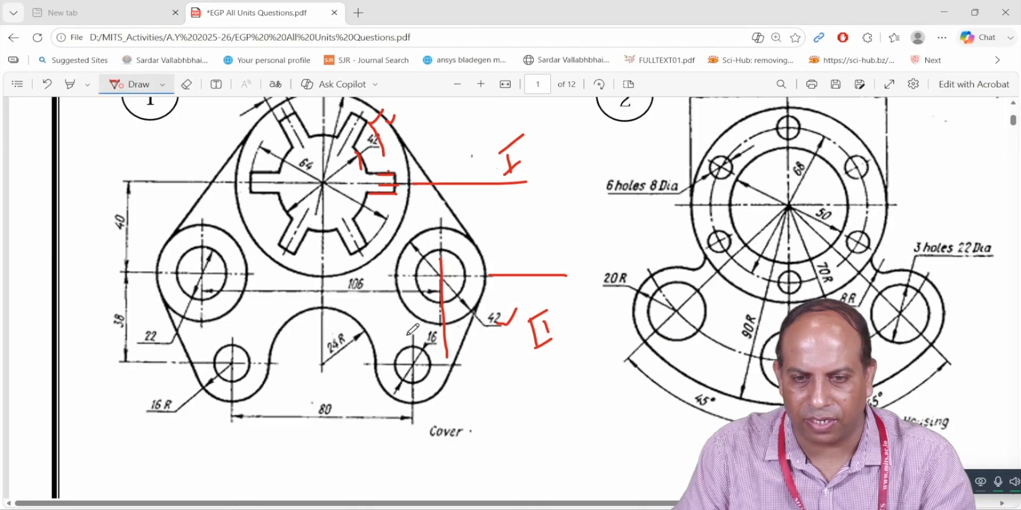
Mark the 16R note, its arc at the lower left hole and the 16 diameter arrows at the lower right hole
{"action": "left_click_drag", "start_coordinate": [165, 415], "coordinate": [170, 418]}
{"action": "left_click_drag", "start_coordinate": [200, 381], "coordinate": [224, 400]}
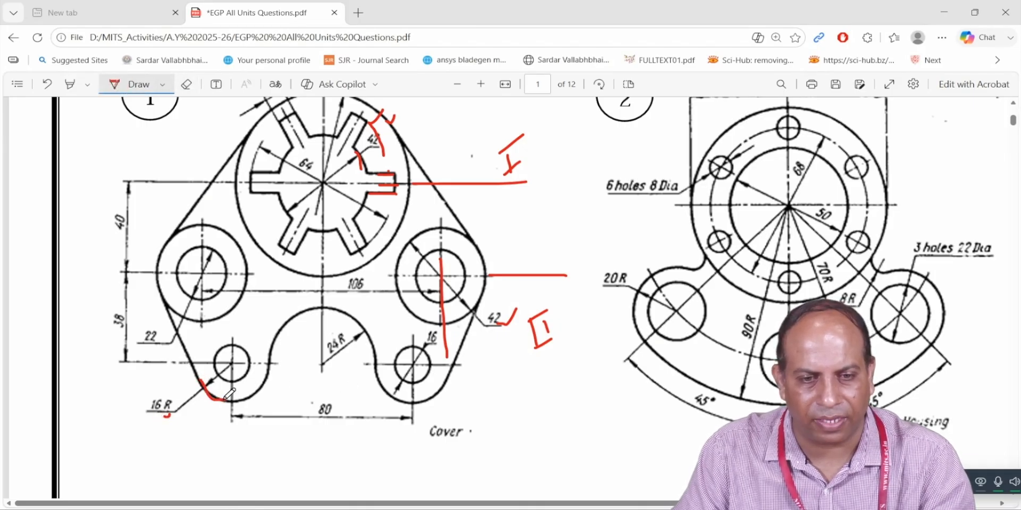
{"action": "left_click_drag", "start_coordinate": [247, 353], "coordinate": [251, 351]}
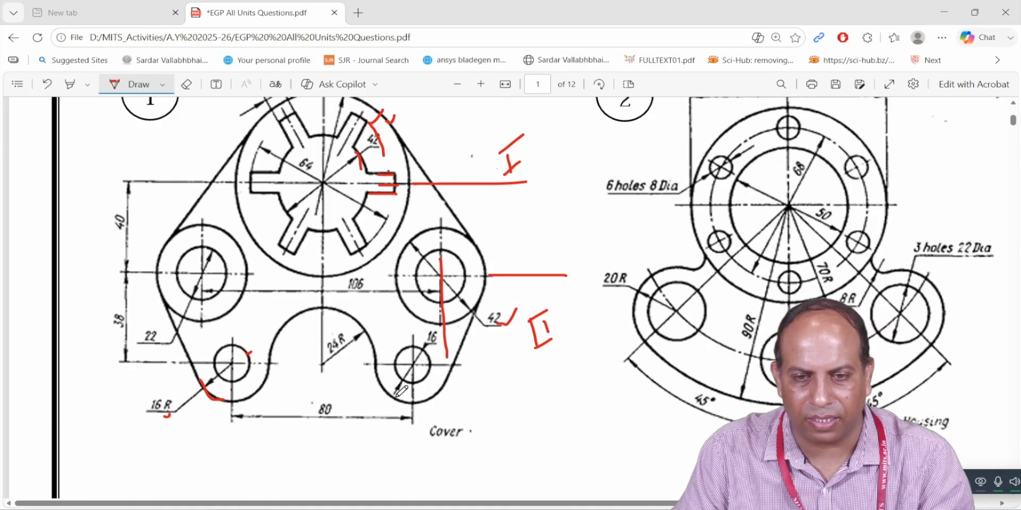
{"action": "left_click_drag", "start_coordinate": [395, 397], "coordinate": [398, 391]}
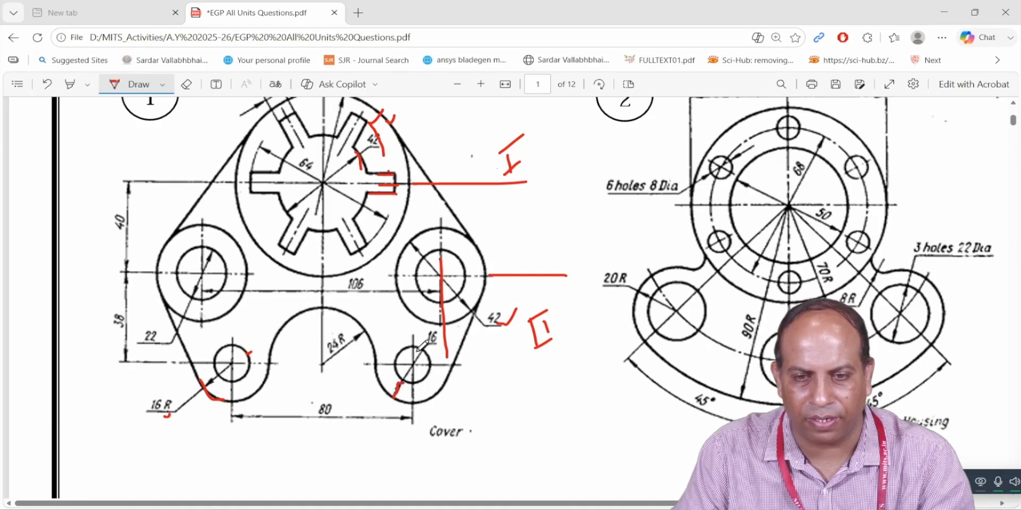
{"action": "left_click_drag", "start_coordinate": [431, 333], "coordinate": [422, 352]}
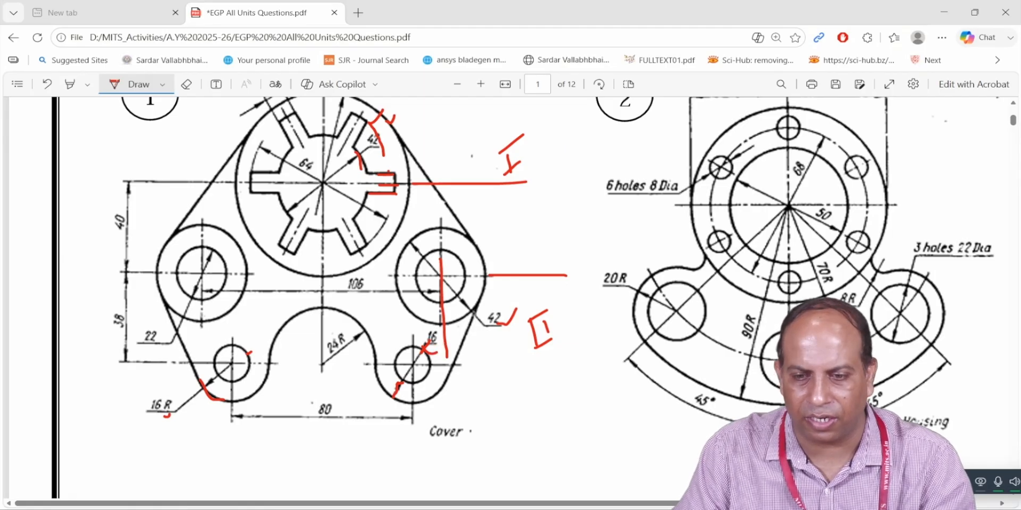
Mark the lower left hole's horizontal axis, the middle axis above it and the 38 dimension in the reference PDF
{"action": "key", "text": "alt+Tab"}
{"action": "middle_click_drag", "start_coordinate": [331, 341], "coordinate": [308, 200]}
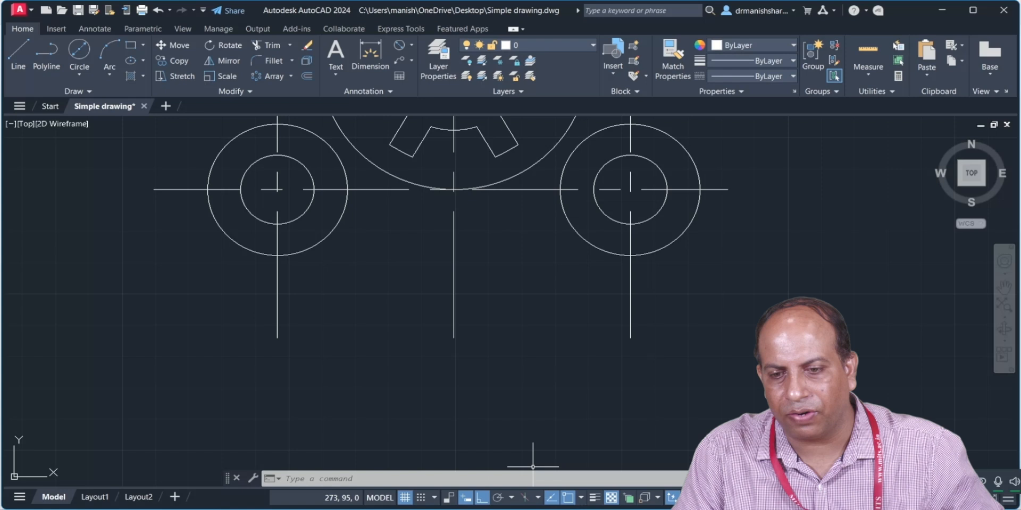
{"action": "key", "text": "alt+Tab"}
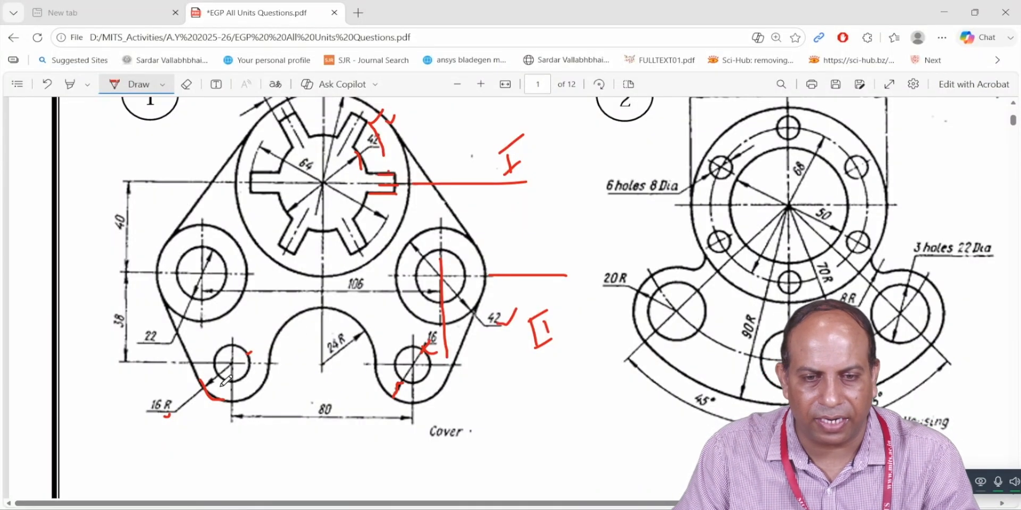
{"action": "left_click_drag", "start_coordinate": [128, 363], "coordinate": [316, 365]}
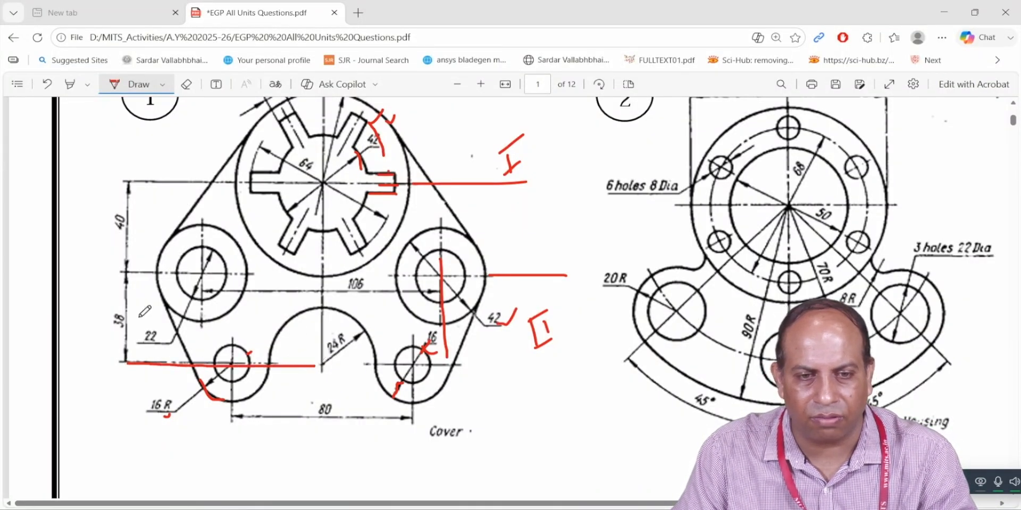
{"action": "left_click_drag", "start_coordinate": [85, 275], "coordinate": [178, 275]}
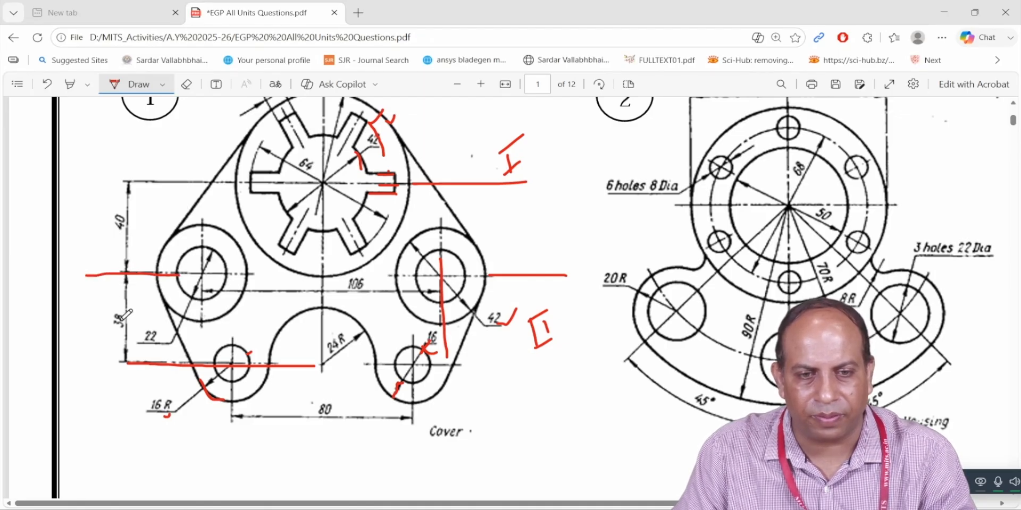
{"action": "left_click_drag", "start_coordinate": [113, 335], "coordinate": [122, 336]}
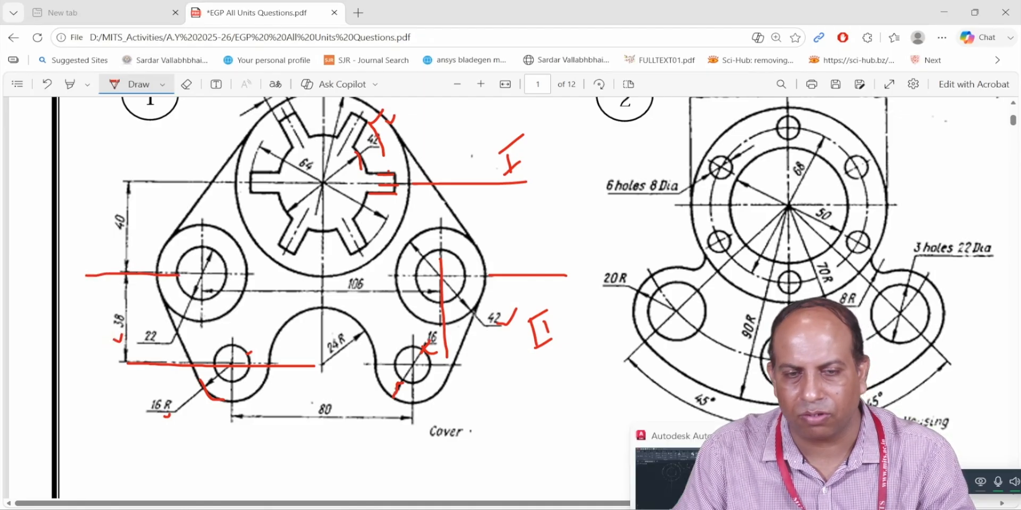
In the AutoCAD drawing, offset the lower horizontal center line downward by 38
{"action": "key", "text": "alt+Tab"}
{"action": "left_click", "coordinate": [307, 78]}
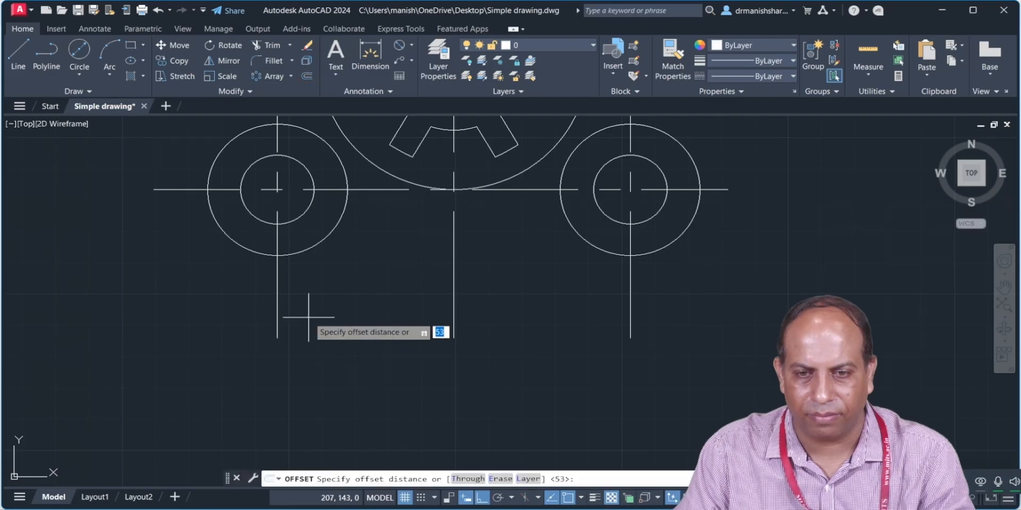
{"action": "type", "text": "38"}
{"action": "key", "text": "Return"}
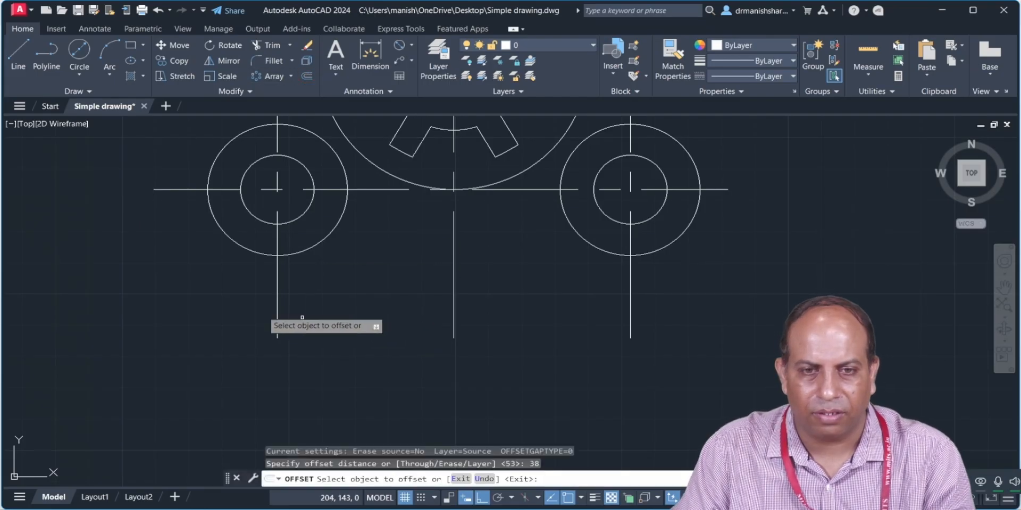
{"action": "left_click", "coordinate": [166, 190]}
{"action": "left_click", "coordinate": [166, 269]}
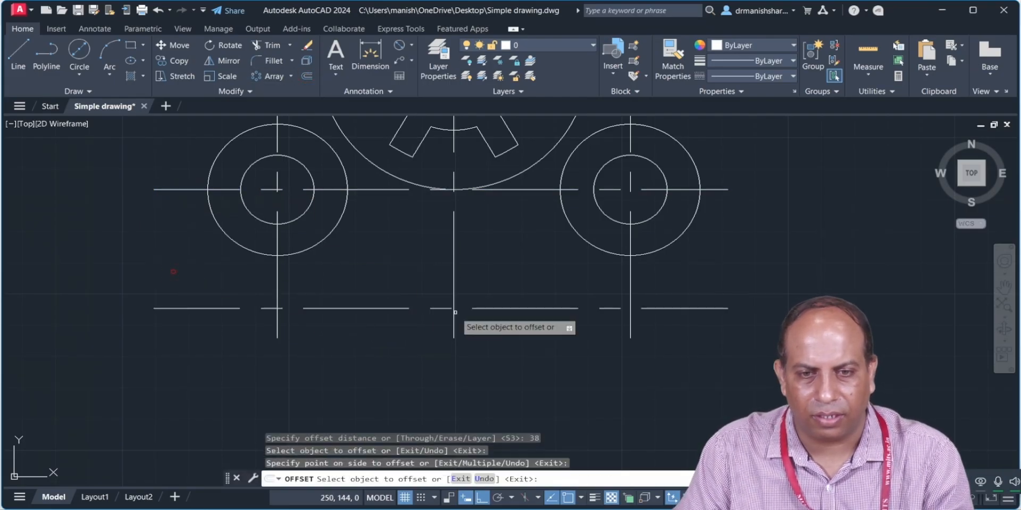
{"action": "key", "text": "Escape"}
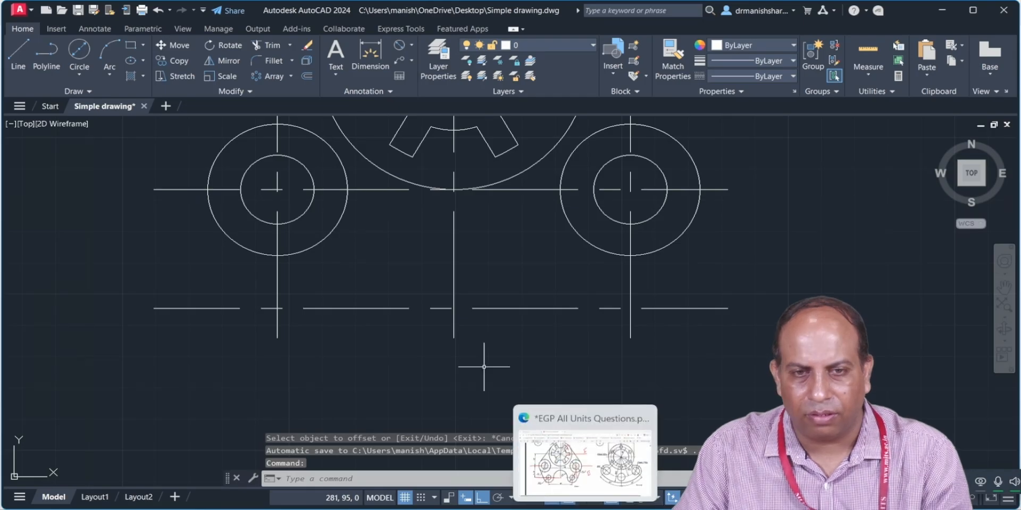
Trim the left and right vertical center lines below the 42 diameter circles
{"action": "left_click", "coordinate": [267, 47]}
{"action": "left_click_drag", "start_coordinate": [264, 325], "coordinate": [305, 325]}
{"action": "left_click_drag", "start_coordinate": [620, 336], "coordinate": [641, 336]}
{"action": "left_click_drag", "start_coordinate": [234, 281], "coordinate": [298, 281]}
{"action": "key", "text": "Escape"}
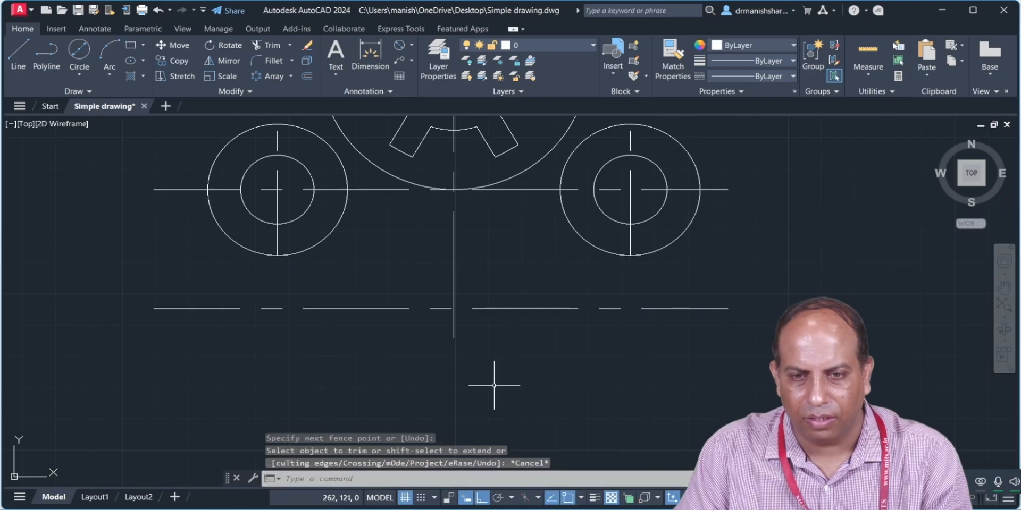
Draw pen marks in the reference PDF for the cover's middle vertical axis and the distances on both sides of it
{"action": "left_click", "coordinate": [588, 463]}
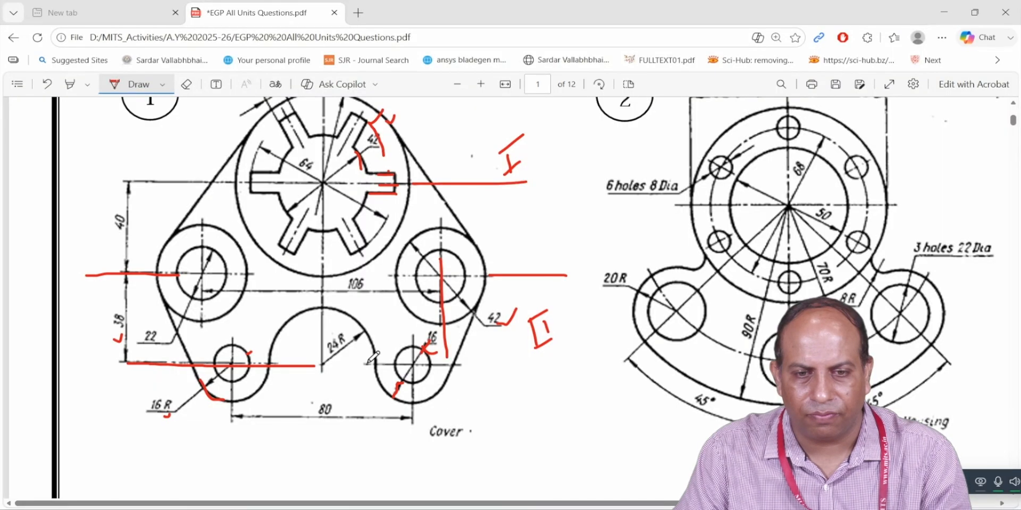
{"action": "left_click_drag", "start_coordinate": [320, 353], "coordinate": [321, 464]}
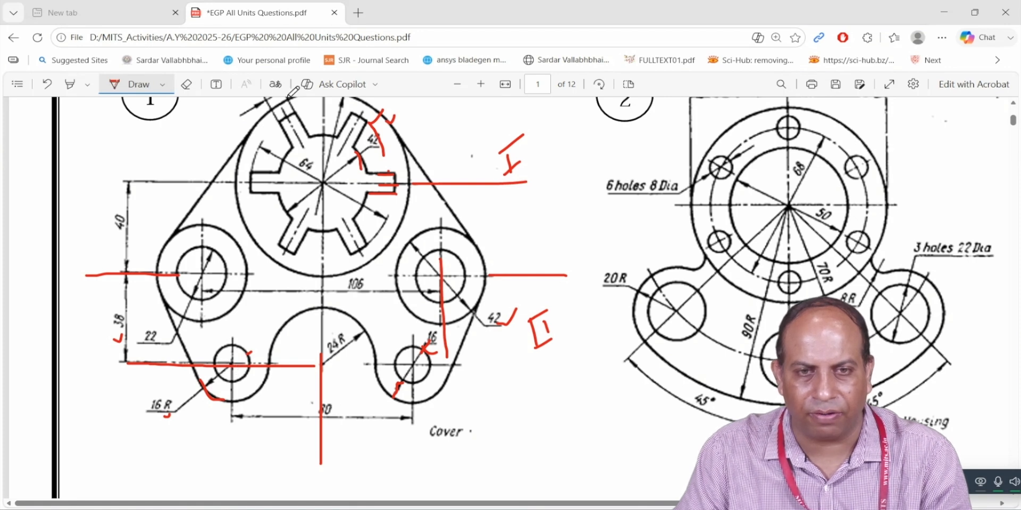
{"action": "left_click_drag", "start_coordinate": [322, 390], "coordinate": [297, 398]}
{"action": "mouse_move", "coordinate": [279, 366]}
{"action": "left_mouse_down"}
{"action": "mouse_move", "coordinate": [291, 381]}
{"action": "mouse_move", "coordinate": [306, 367]}
{"action": "mouse_move", "coordinate": [321, 384]}
{"action": "left_mouse_up"}
In the AutoCAD drawing, offset the middle vertical center line by 40 to both sides
{"action": "key", "text": "alt+Tab"}
{"action": "left_click", "coordinate": [307, 76]}
{"action": "type", "text": "4"}
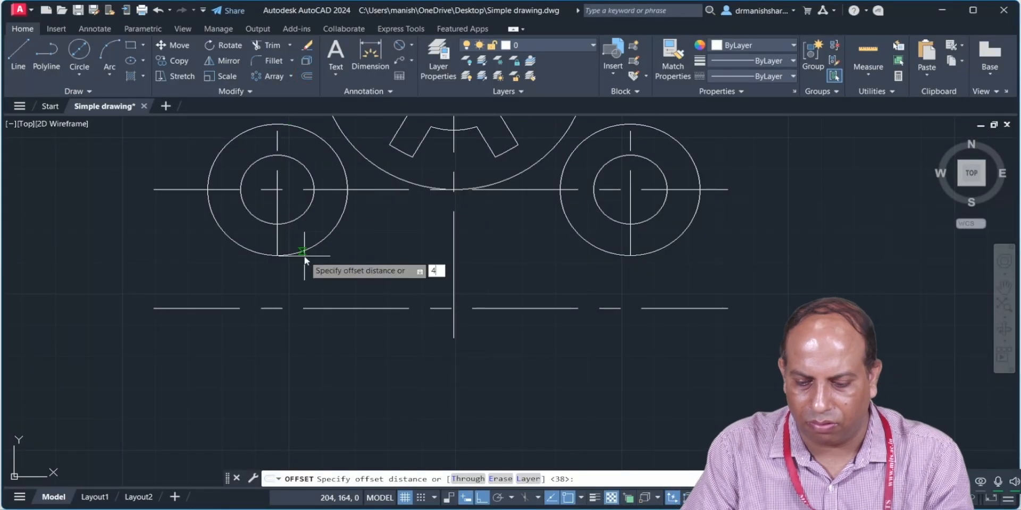
{"action": "key", "text": "Return"}
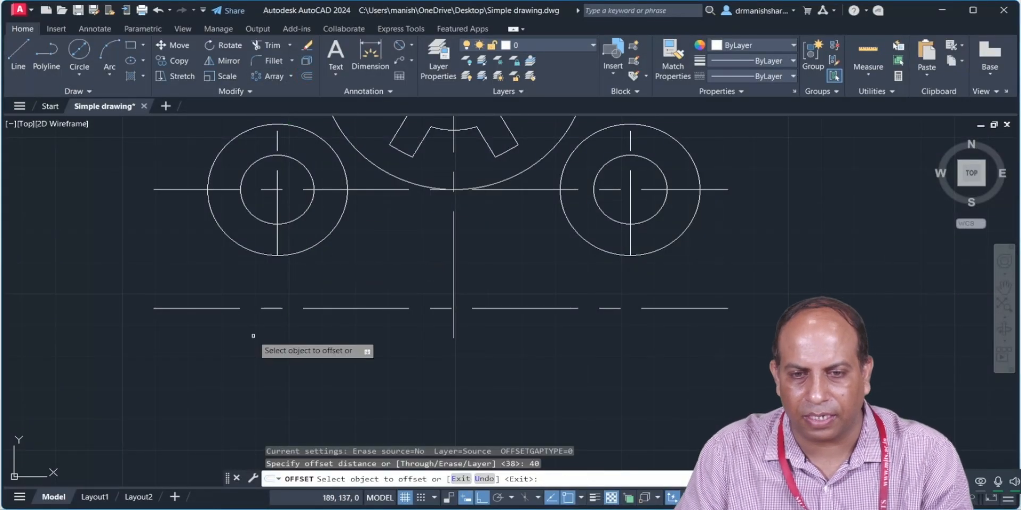
{"action": "left_click", "coordinate": [453, 291]}
{"action": "left_click", "coordinate": [404, 291]}
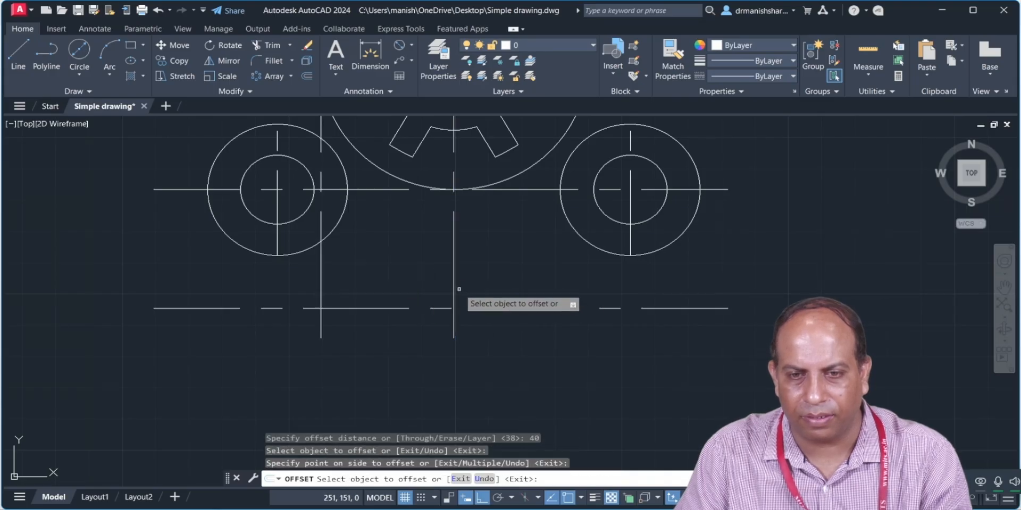
{"action": "left_click", "coordinate": [455, 284]}
{"action": "left_click", "coordinate": [511, 263]}
{"action": "key", "text": "Escape"}
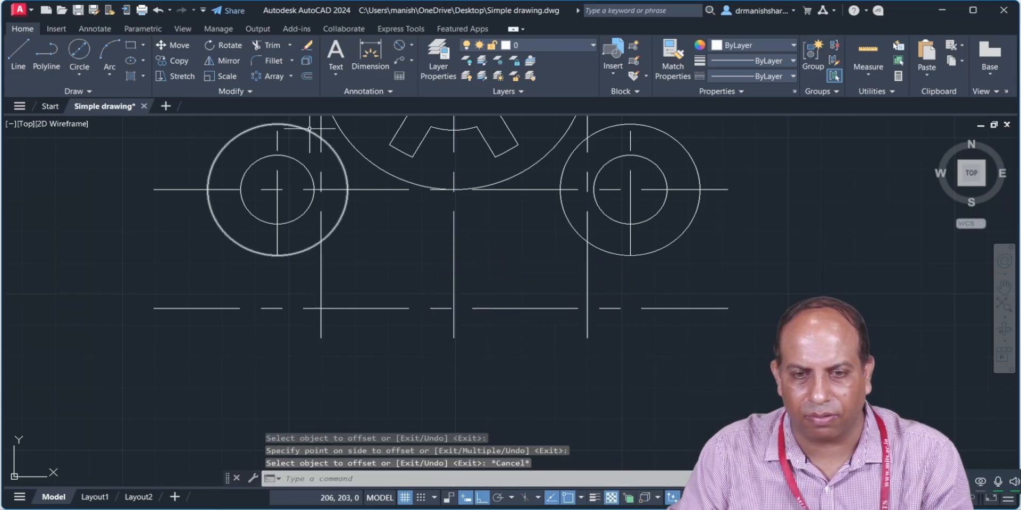
Draw a 32 diameter circle where the new left vertical and lowest horizontal center lines cross, checking the reference PDF
{"action": "left_click", "coordinate": [80, 69]}
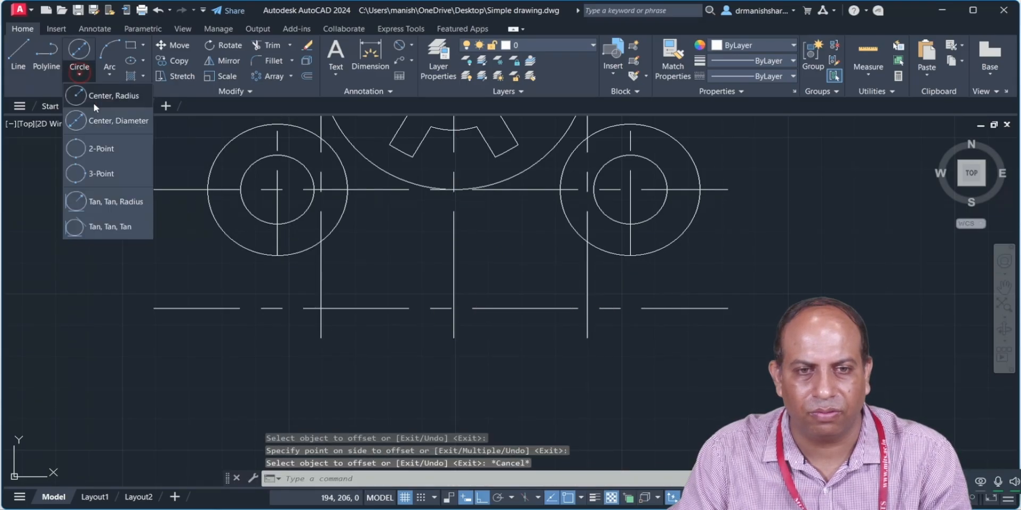
{"action": "left_click", "coordinate": [94, 118]}
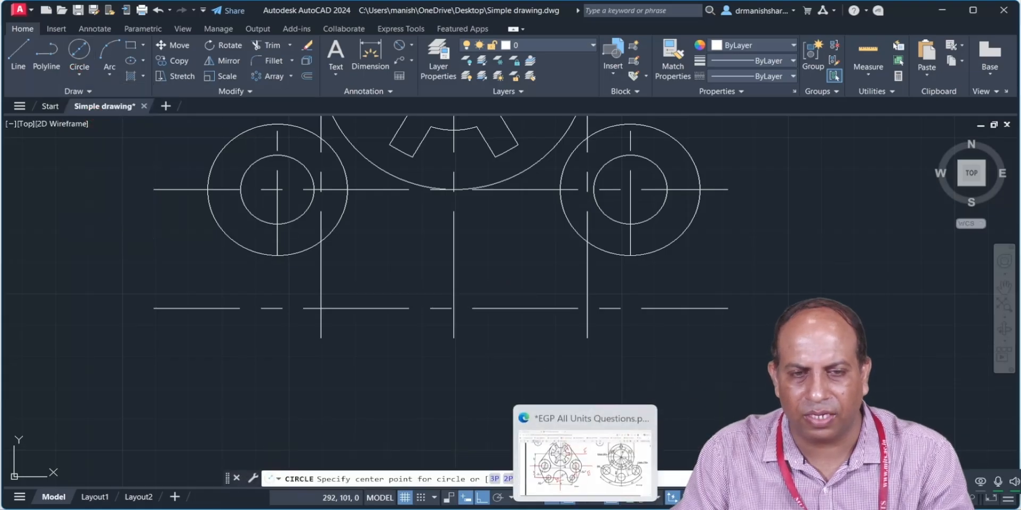
{"action": "left_click", "coordinate": [587, 455]}
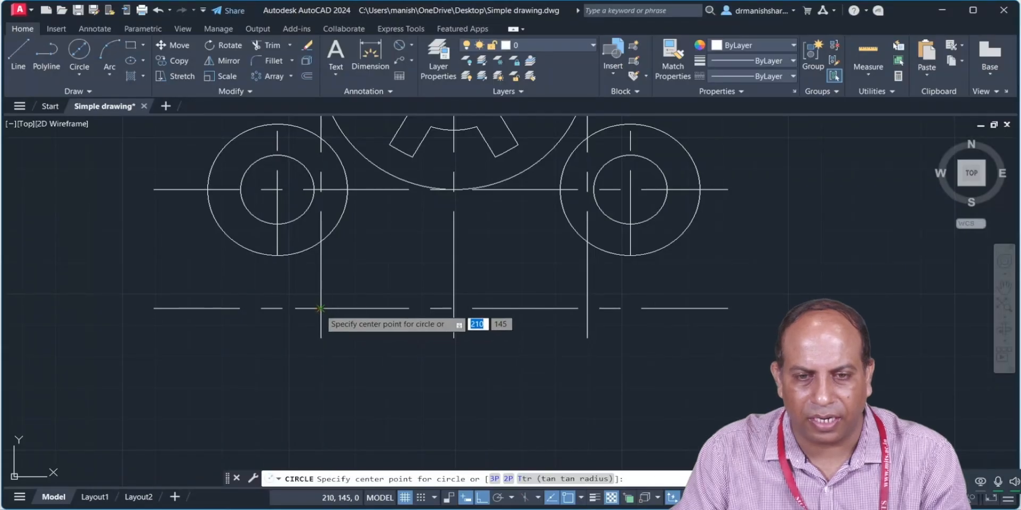
{"action": "left_click", "coordinate": [321, 309]}
{"action": "type", "text": "32"}
{"action": "key", "text": "Return"}
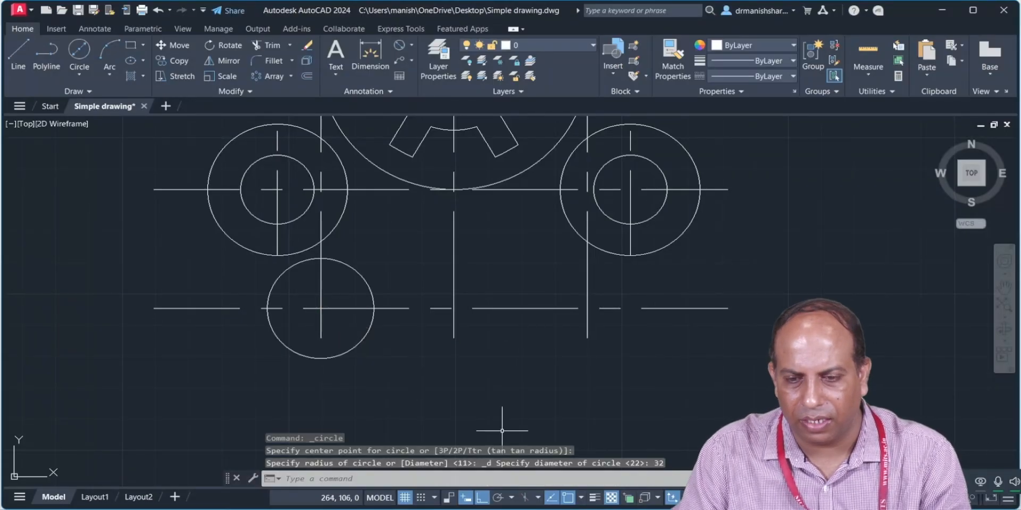
After checking the reference PDF, draw a 16 diameter circle at the center of the lower left 32 diameter circle
{"action": "key", "text": "alt+Tab"}
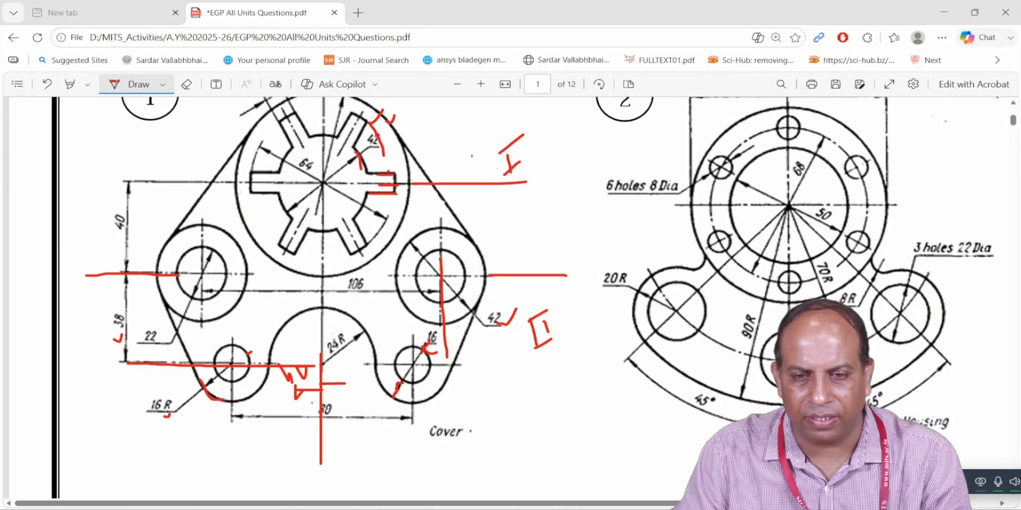
{"action": "key", "text": "alt+Tab"}
{"action": "left_click", "coordinate": [79, 51]}
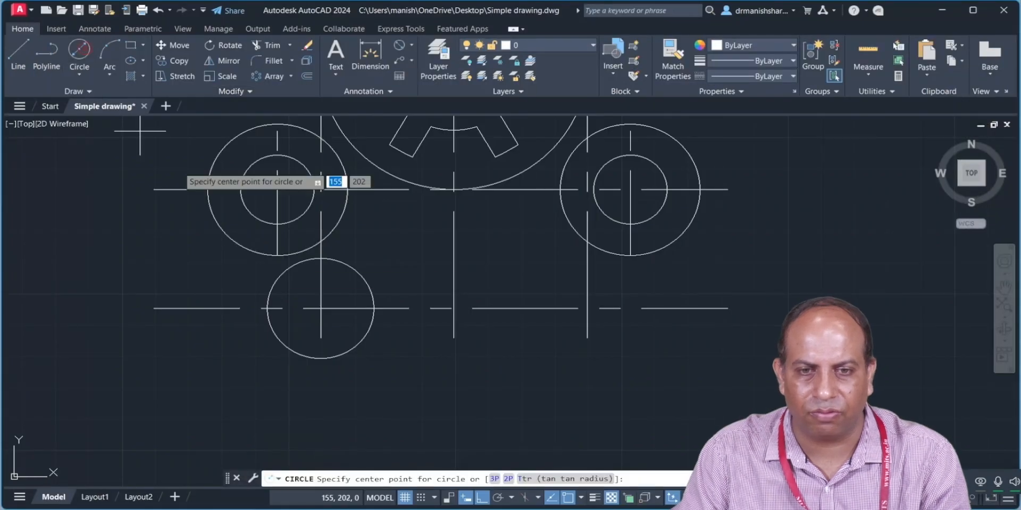
{"action": "left_click", "coordinate": [319, 308]}
{"action": "type", "text": "d"}
{"action": "key", "text": "Return"}
{"action": "type", "text": "16"}
{"action": "key", "text": "Return"}
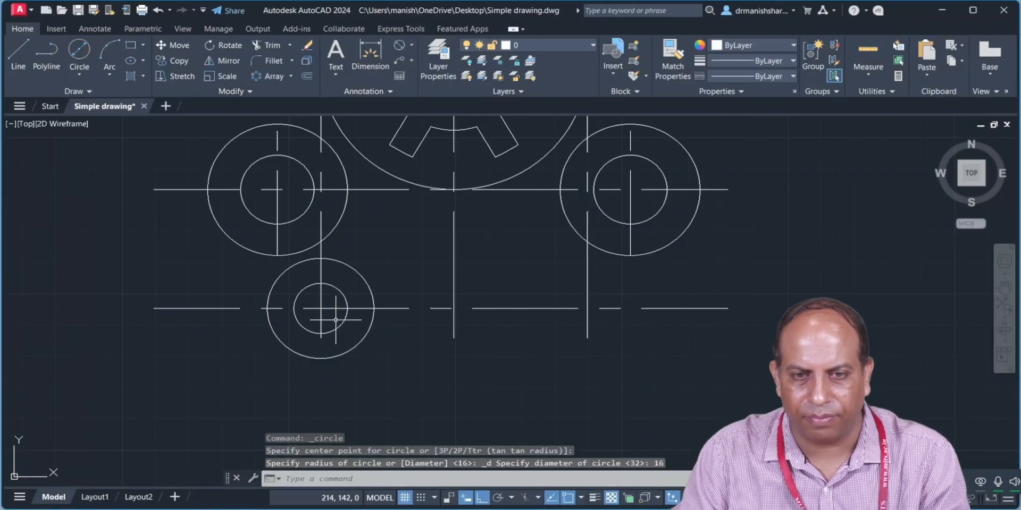
Copy the 32 and 16 diameter circles from their center to where the right 40 offset and lowest horizontal center lines cross
{"action": "left_click", "coordinate": [170, 62]}
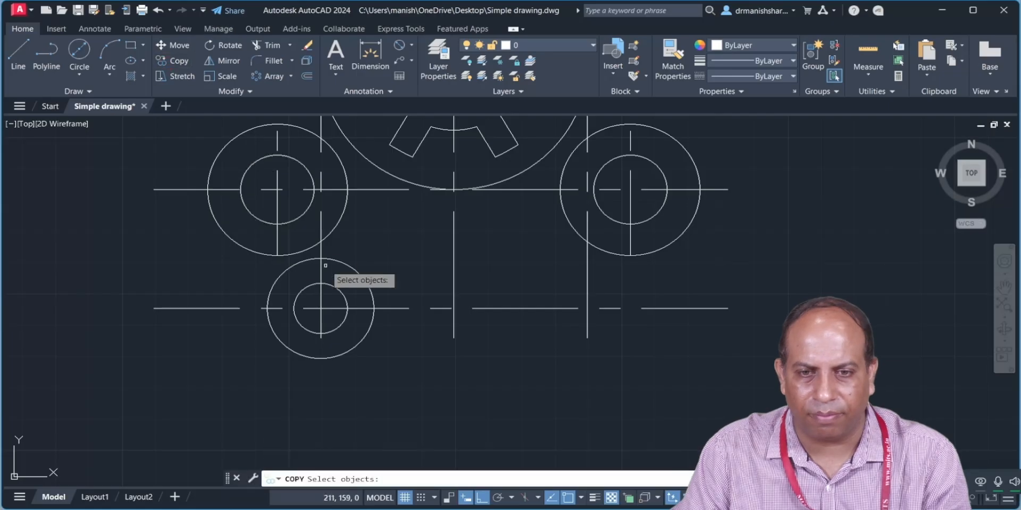
{"action": "left_click", "coordinate": [356, 273]}
{"action": "left_click", "coordinate": [342, 292]}
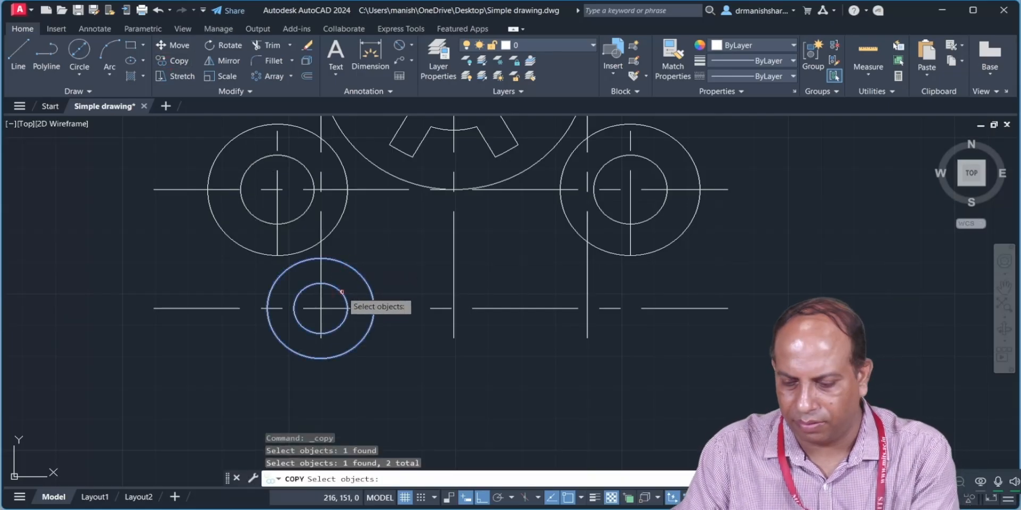
{"action": "key", "text": "Return"}
{"action": "left_click", "coordinate": [319, 309]}
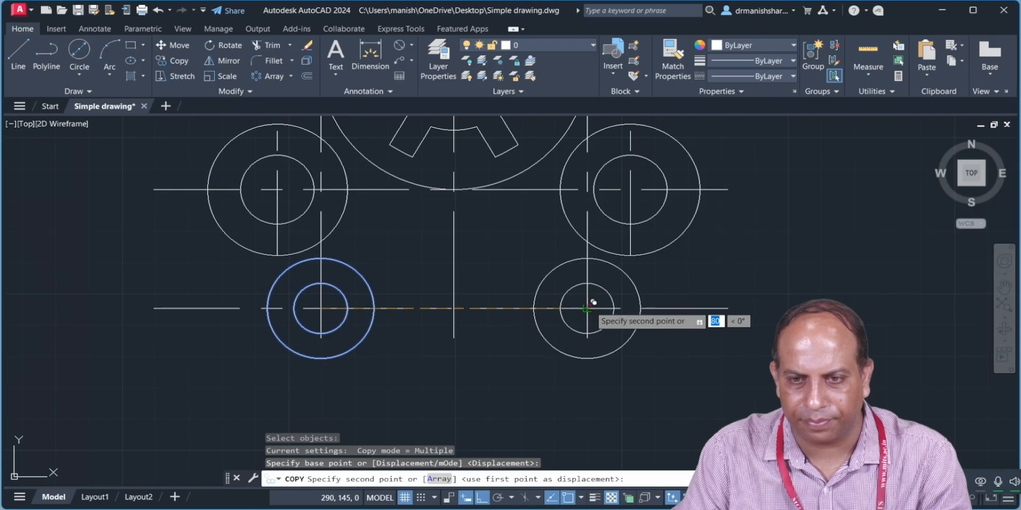
{"action": "left_click", "coordinate": [591, 304]}
{"action": "key", "text": "Escape"}
{"action": "scroll", "coordinate": [501, 291], "scroll_direction": "up", "scroll_amount": 3}
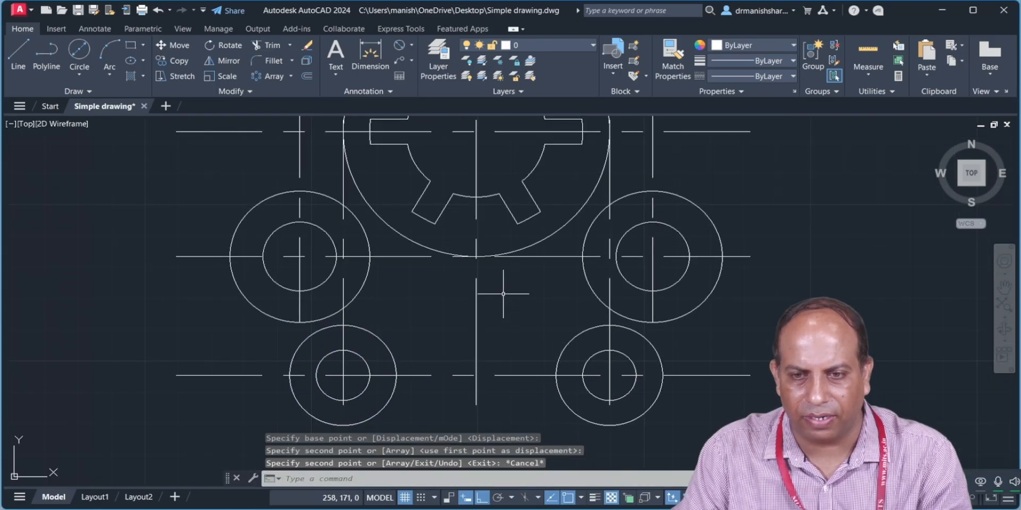
In the reference PDF, erase the pen marks near the 80 dimension and mark the 24R arc with its two center axes
{"action": "left_click", "coordinate": [510, 509]}
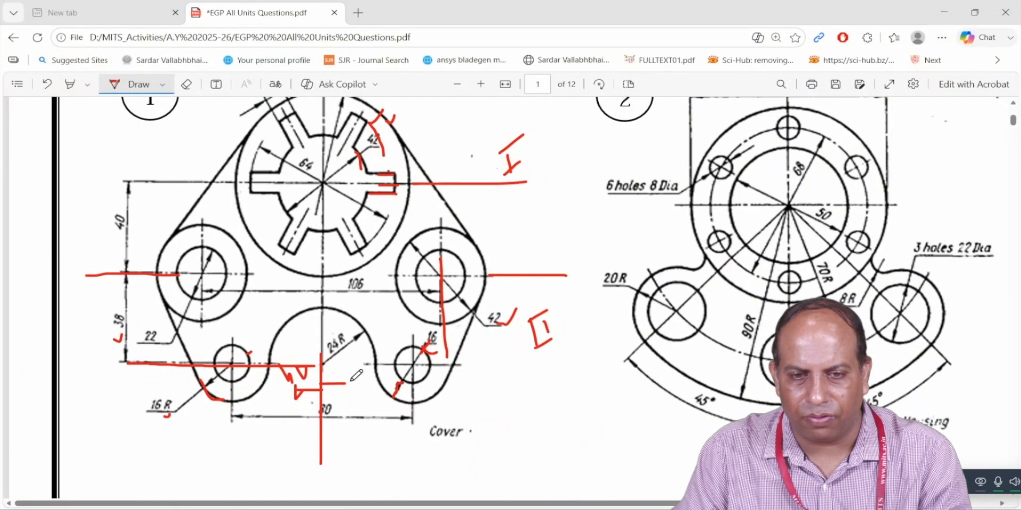
{"action": "left_click", "coordinate": [188, 82]}
{"action": "mouse_move", "coordinate": [294, 443]}
{"action": "left_mouse_down"}
{"action": "mouse_move", "coordinate": [345, 284]}
{"action": "mouse_move", "coordinate": [258, 430]}
{"action": "left_mouse_up"}
{"action": "left_click", "coordinate": [115, 85]}
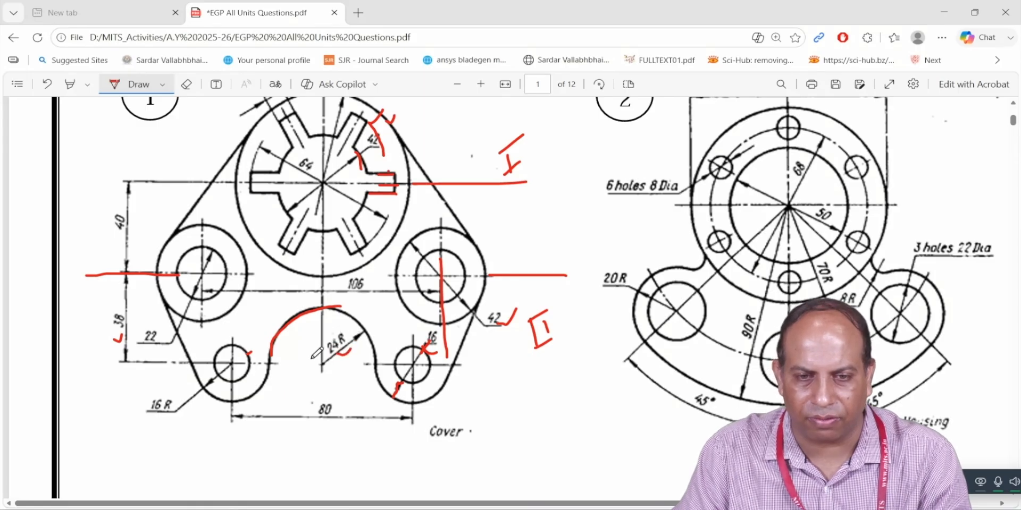
{"action": "left_click_drag", "start_coordinate": [308, 366], "coordinate": [379, 366]}
{"action": "left_click_drag", "start_coordinate": [318, 343], "coordinate": [318, 428]}
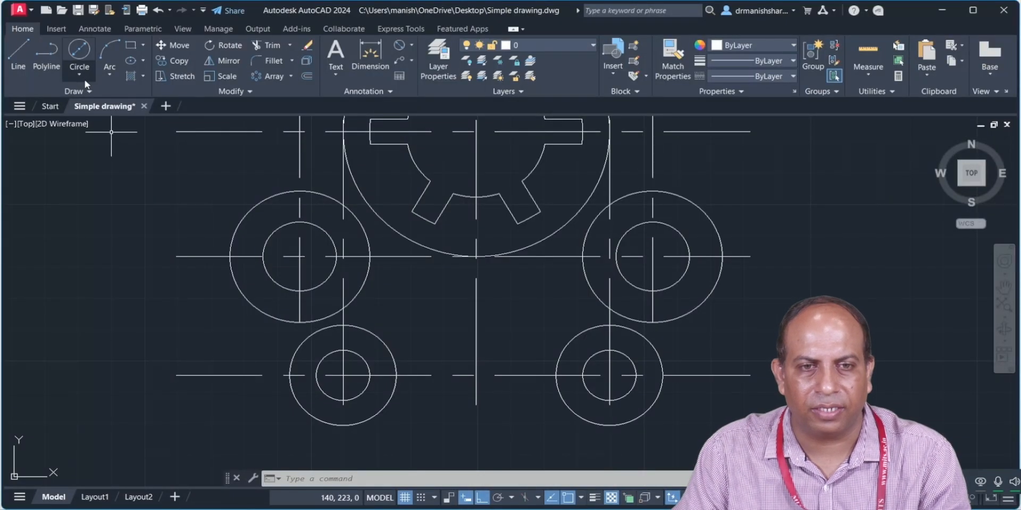
In the AutoCAD drawing, draw a 24 radius circle where the middle vertical and lowest horizontal center lines cross
{"action": "left_click", "coordinate": [82, 76]}
{"action": "left_click", "coordinate": [97, 101]}
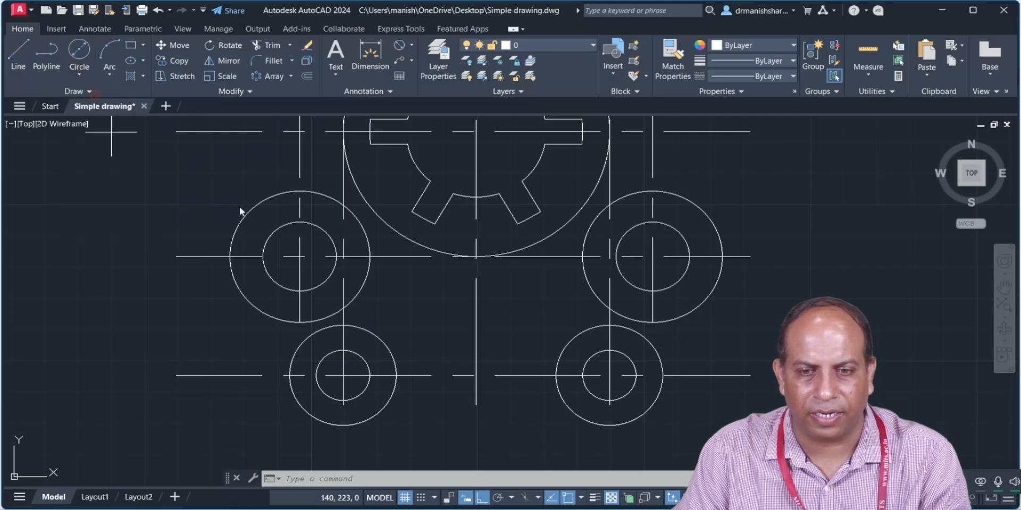
{"action": "left_click", "coordinate": [475, 376]}
{"action": "type", "text": "24"}
{"action": "key", "text": "Return"}
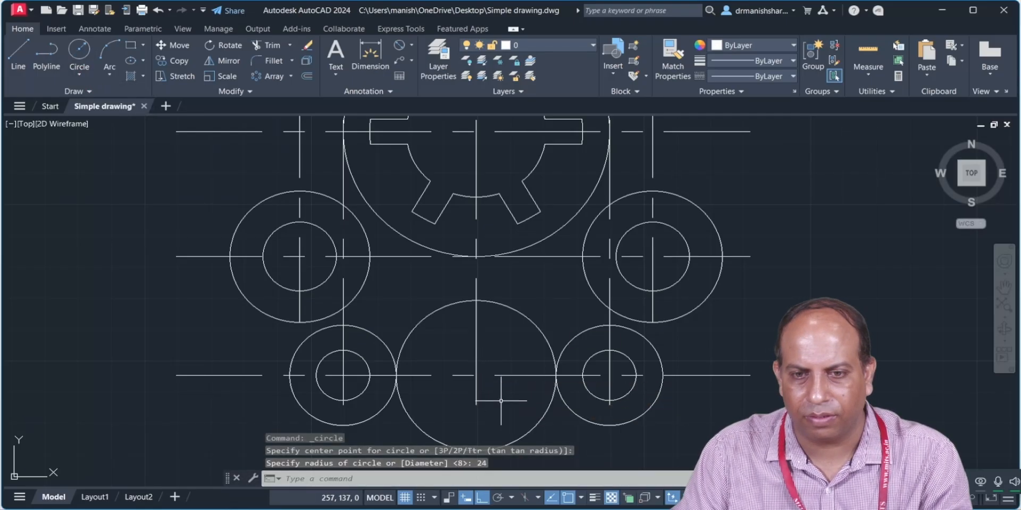
Trim away the lower half of the 24 radius circle and compare the result with the reference PDF
{"action": "left_click", "coordinate": [267, 45]}
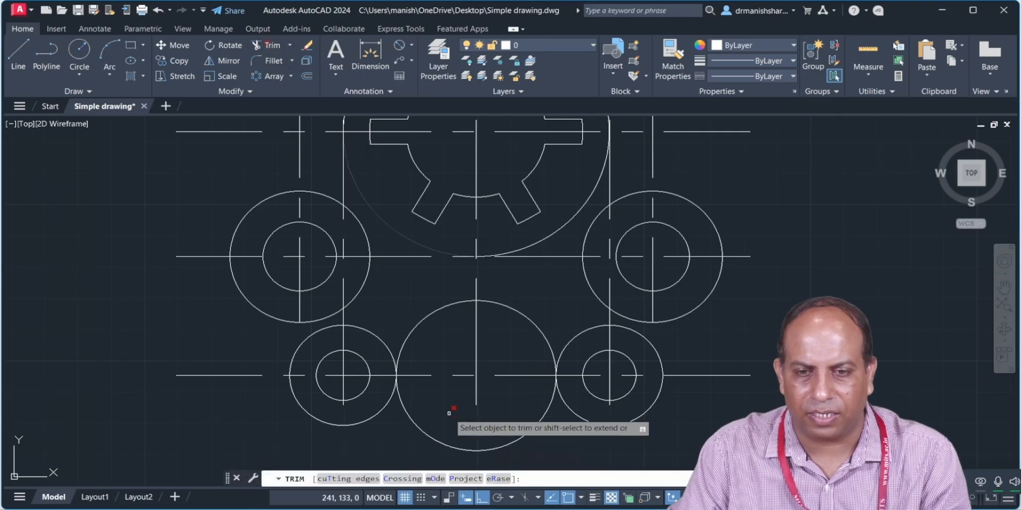
{"action": "left_click", "coordinate": [449, 432]}
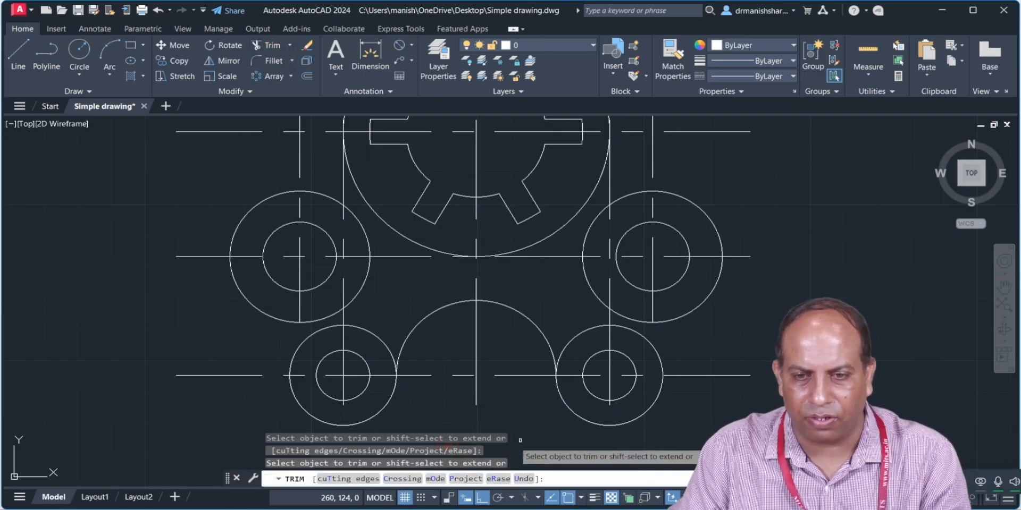
{"action": "left_click", "coordinate": [585, 495]}
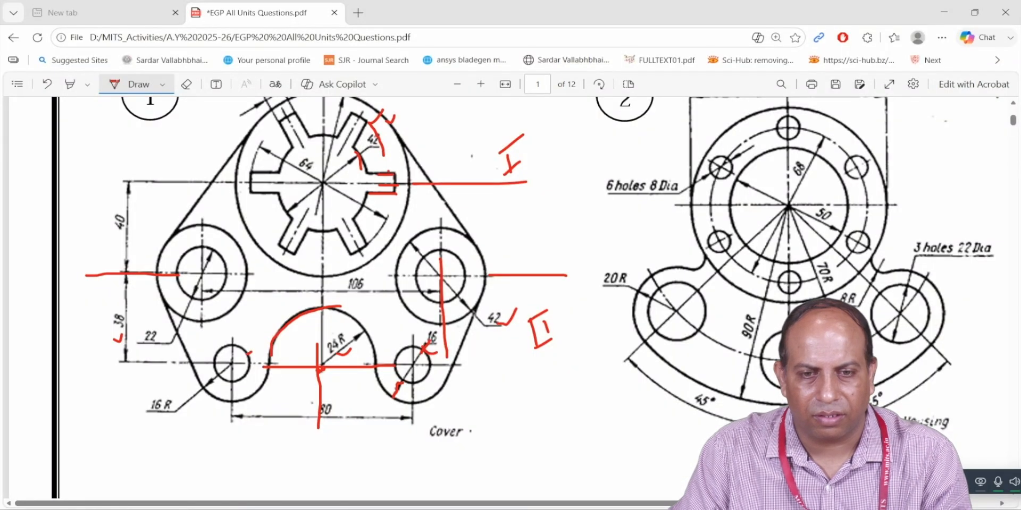
{"action": "left_click", "coordinate": [585, 509]}
{"action": "key", "text": "Escape"}
{"action": "middle_click_drag", "start_coordinate": [458, 287], "coordinate": [471, 335]}
In the reference PDF, erase the pen marks over the cover figure
{"action": "left_click", "coordinate": [582, 509]}
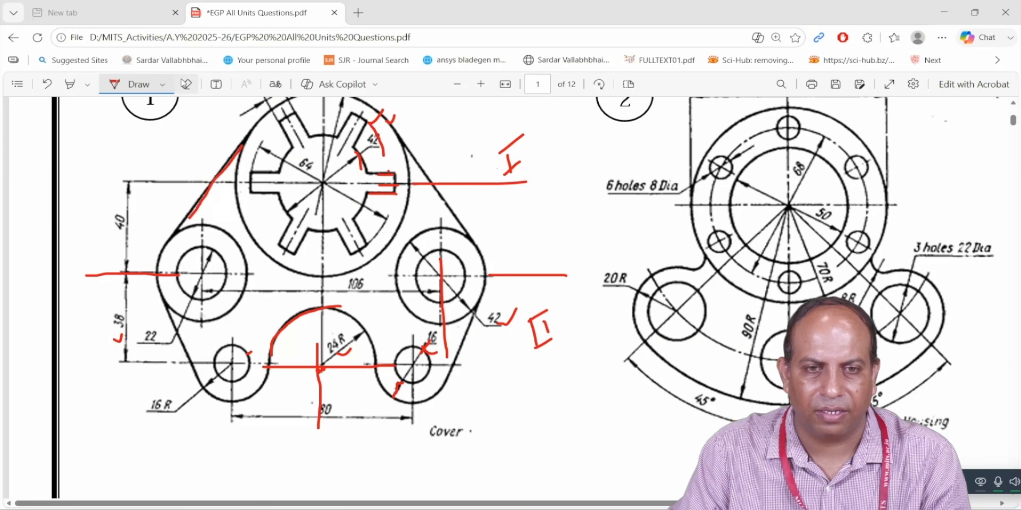
{"action": "left_click", "coordinate": [186, 85]}
{"action": "mouse_move", "coordinate": [357, 199]}
{"action": "left_mouse_down"}
{"action": "mouse_move", "coordinate": [499, 139]}
{"action": "mouse_move", "coordinate": [95, 230]}
{"action": "mouse_move", "coordinate": [464, 210]}
{"action": "left_mouse_up"}
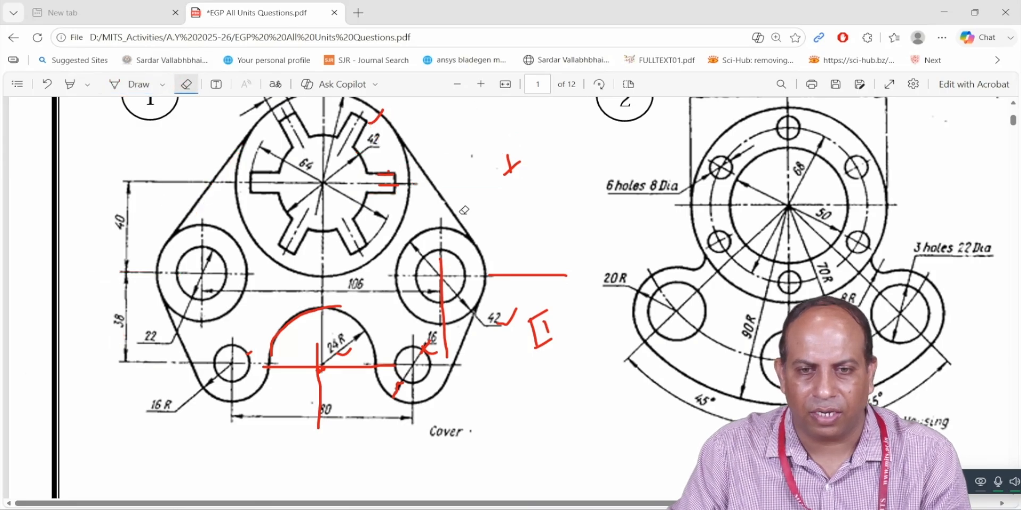
{"action": "left_click_drag", "start_coordinate": [57, 437], "coordinate": [405, 303]}
{"action": "left_click_drag", "start_coordinate": [298, 385], "coordinate": [628, 278]}
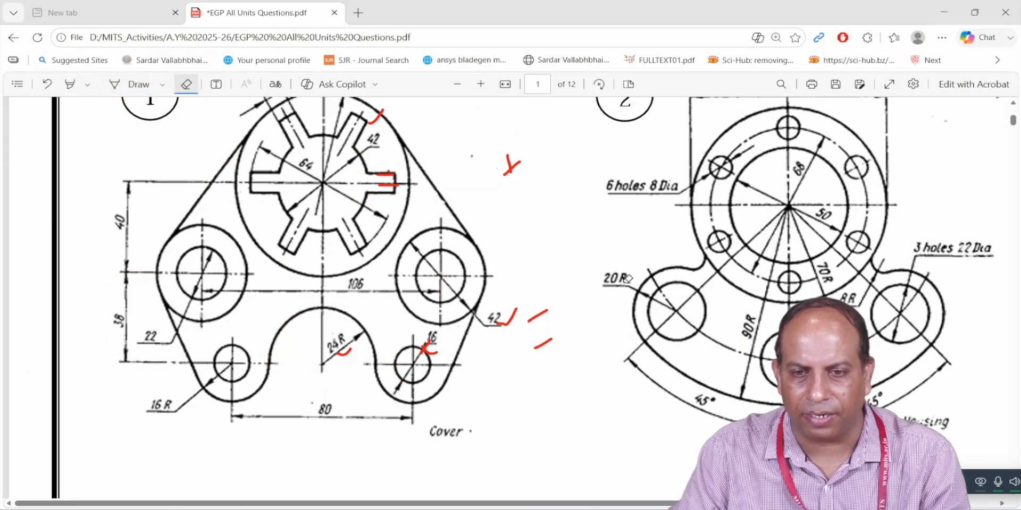
{"action": "left_click_drag", "start_coordinate": [376, 156], "coordinate": [399, 208]}
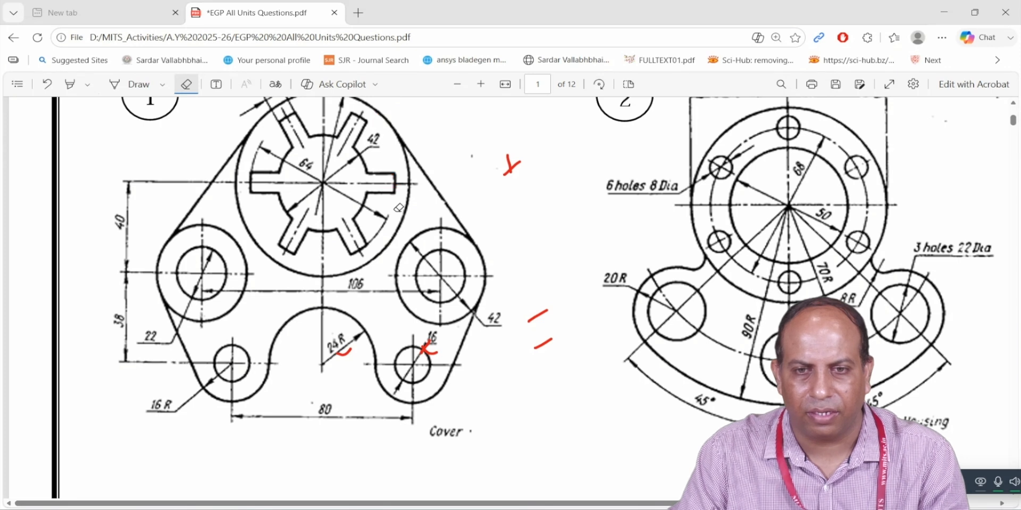
Draw pen marks for the cover's left outer tangent line, its tangent points and the two axes of the 80 Dia circle
{"action": "left_click", "coordinate": [131, 85]}
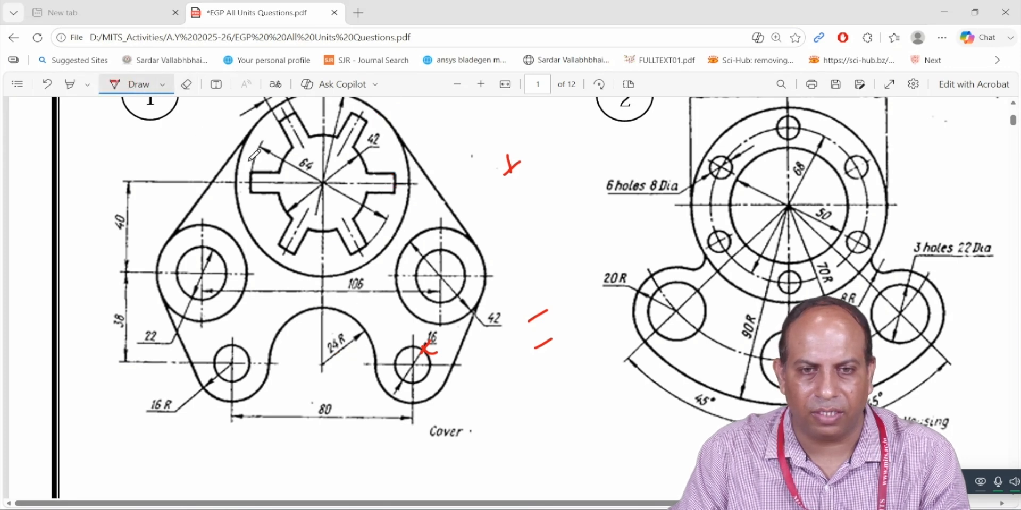
{"action": "left_click_drag", "start_coordinate": [212, 180], "coordinate": [190, 218]}
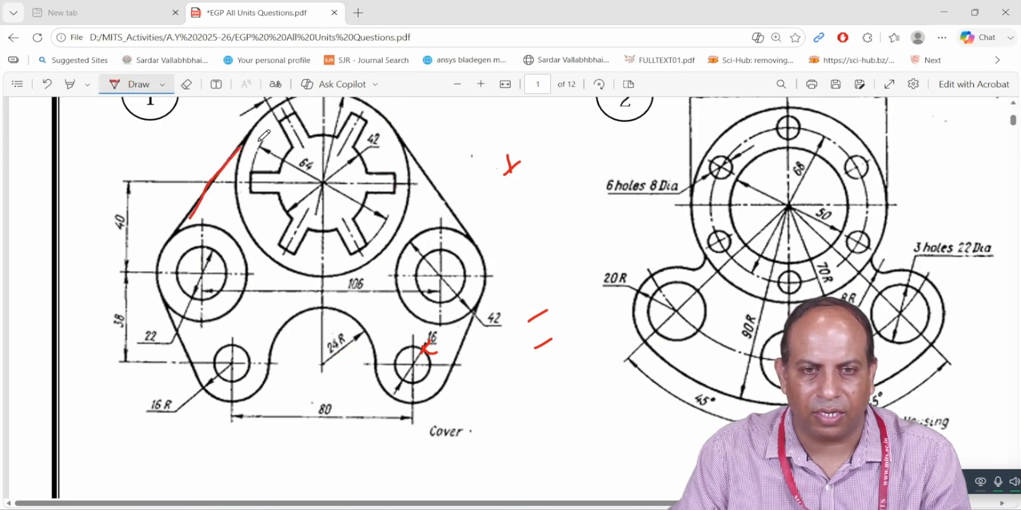
{"action": "scroll", "coordinate": [263, 135], "scroll_direction": "up", "scroll_amount": 2}
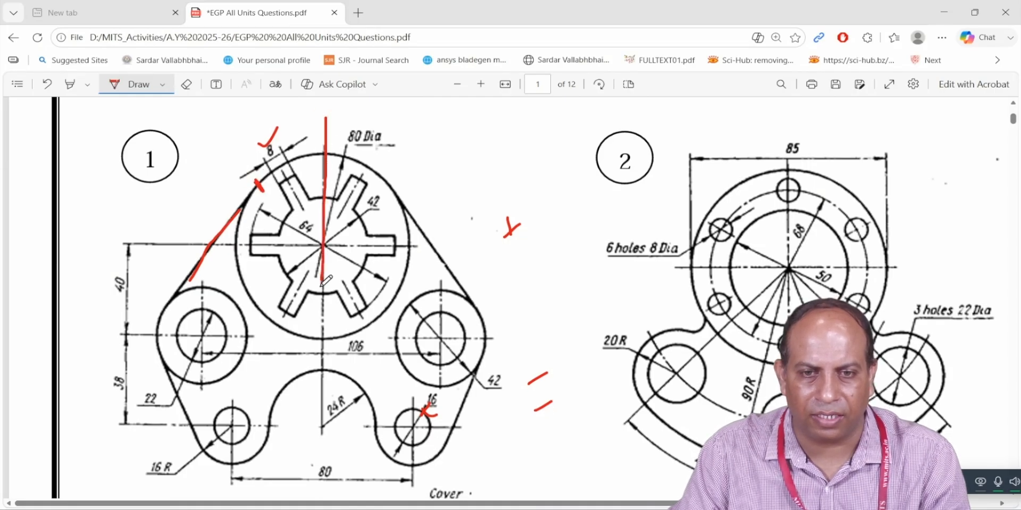
{"action": "left_click_drag", "start_coordinate": [348, 245], "coordinate": [516, 245]}
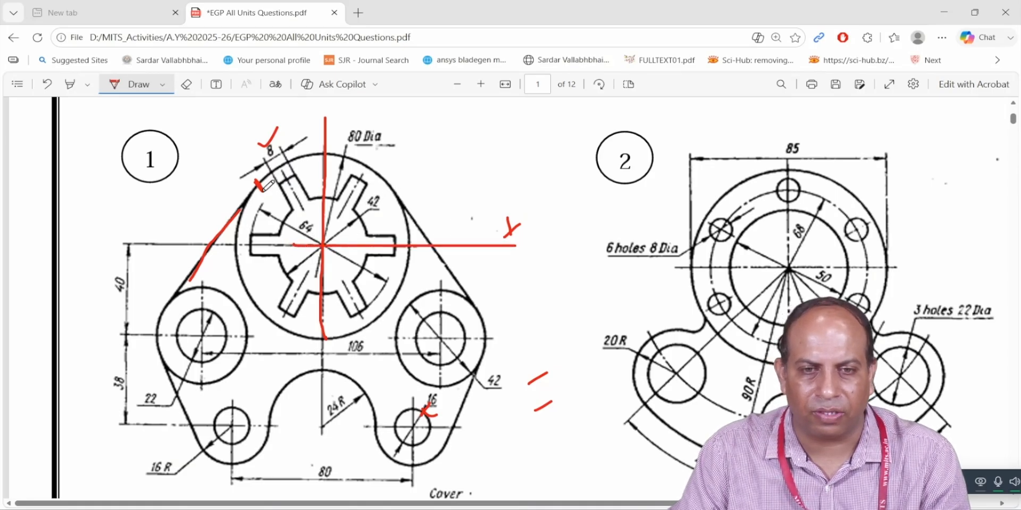
{"action": "left_click_drag", "start_coordinate": [249, 186], "coordinate": [262, 186]}
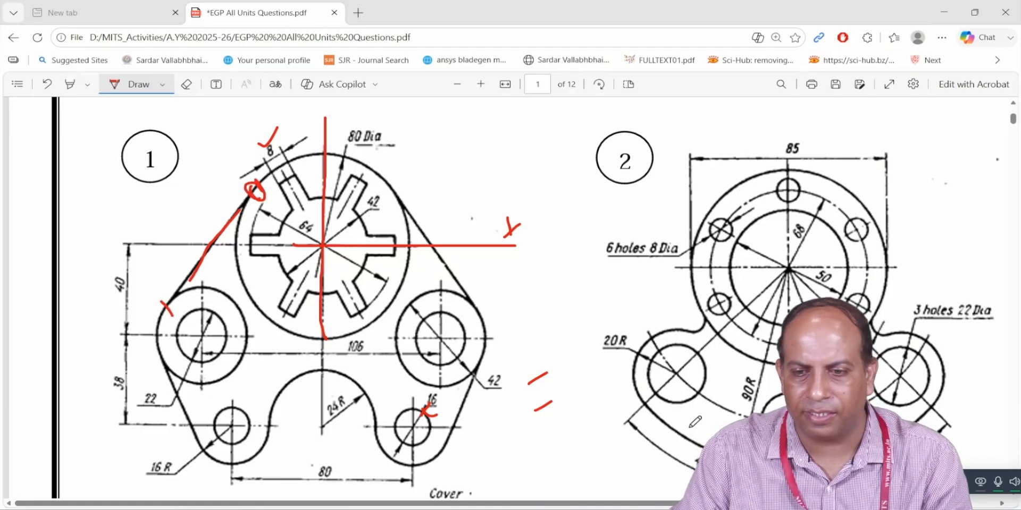
In the AutoCAD drawing, turn Ortho off and draw a line tangent to the 80 diameter circle and the left 42 diameter circle
{"action": "key", "text": "alt+Tab"}
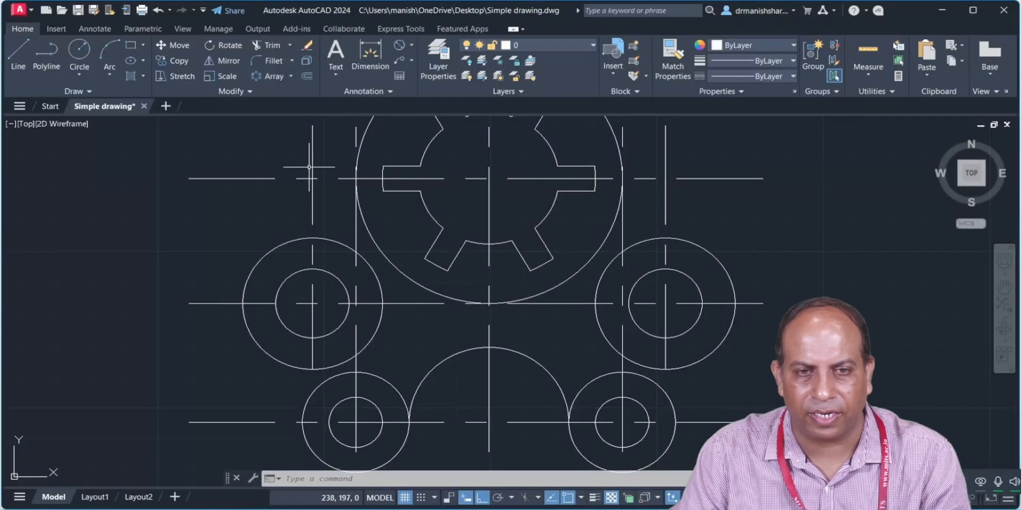
{"action": "left_click", "coordinate": [482, 498]}
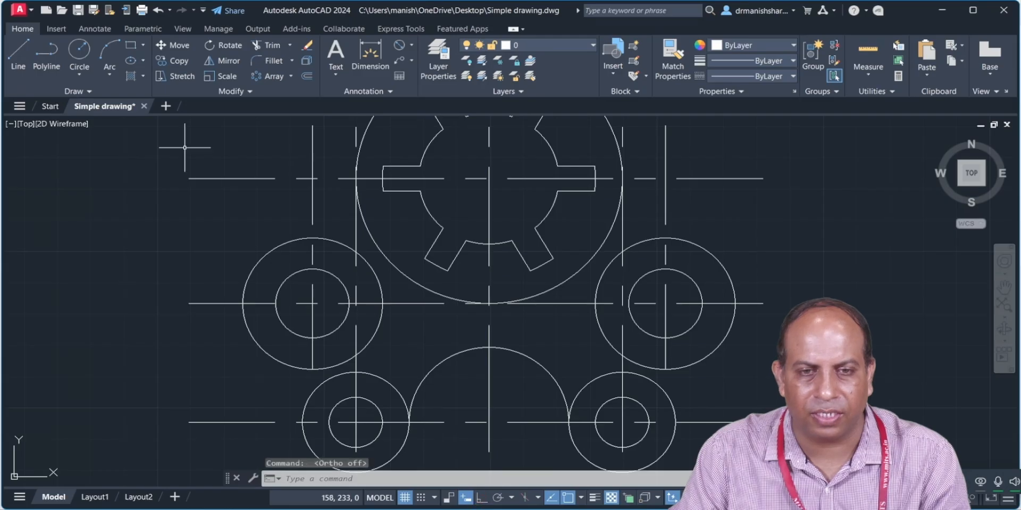
{"action": "left_click", "coordinate": [17, 57]}
{"action": "mouse_move", "coordinate": [386, 205]}
{"action": "middle_mouse_down"}
{"action": "mouse_move", "coordinate": [454, 273]}
{"action": "mouse_move", "coordinate": [470, 264]}
{"action": "middle_mouse_up"}
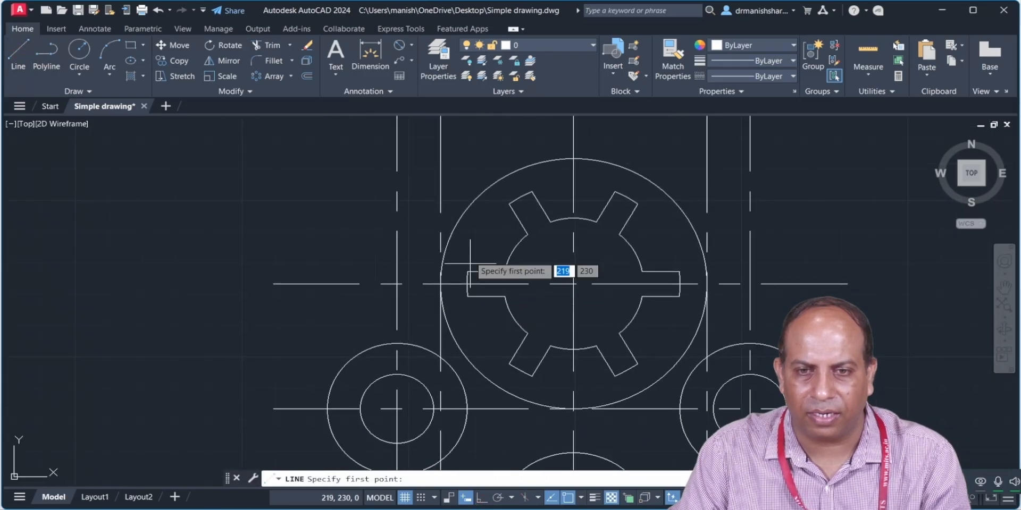
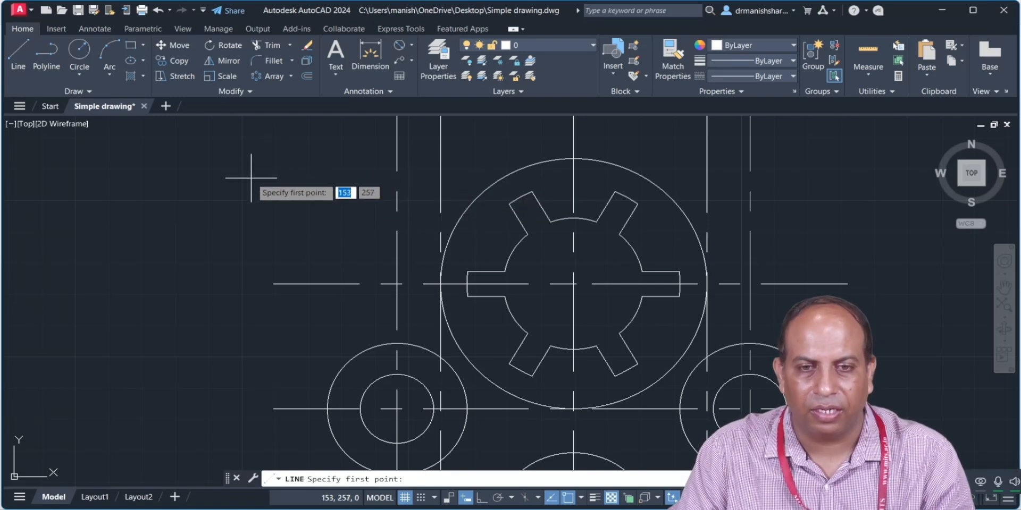
{"action": "right_click", "coordinate": [251, 178], "text": "shift"}
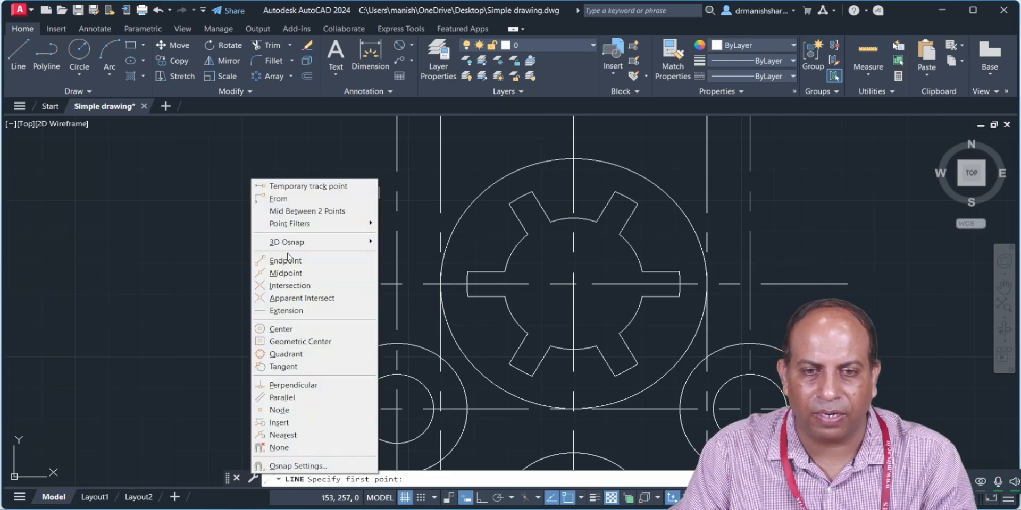
{"action": "left_click", "coordinate": [306, 367]}
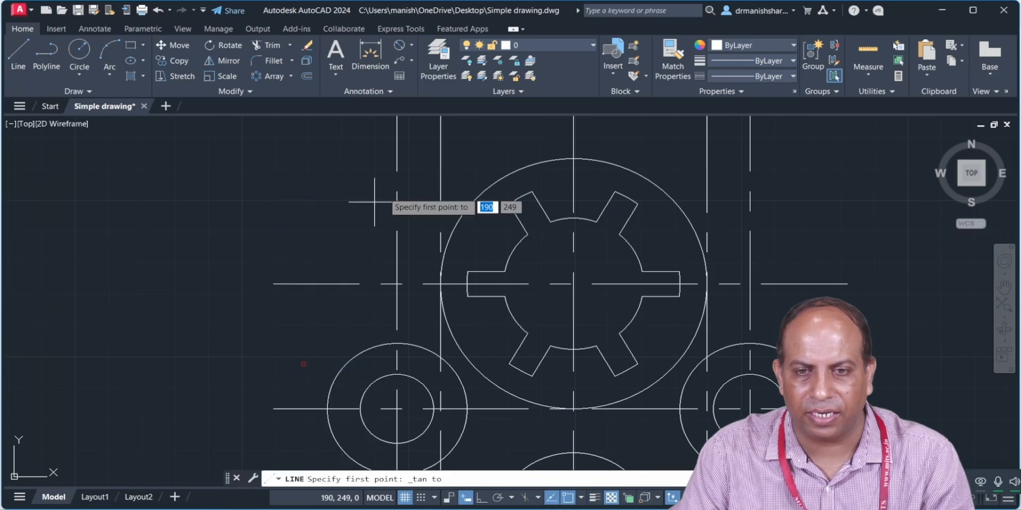
{"action": "left_click", "coordinate": [492, 182]}
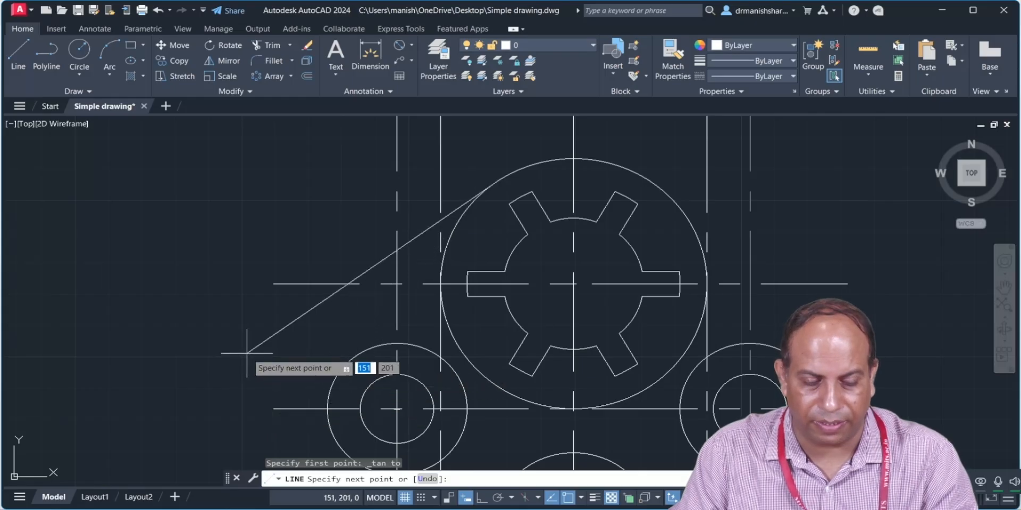
{"action": "right_click", "coordinate": [205, 277], "text": "shift"}
{"action": "left_click", "coordinate": [228, 404]}
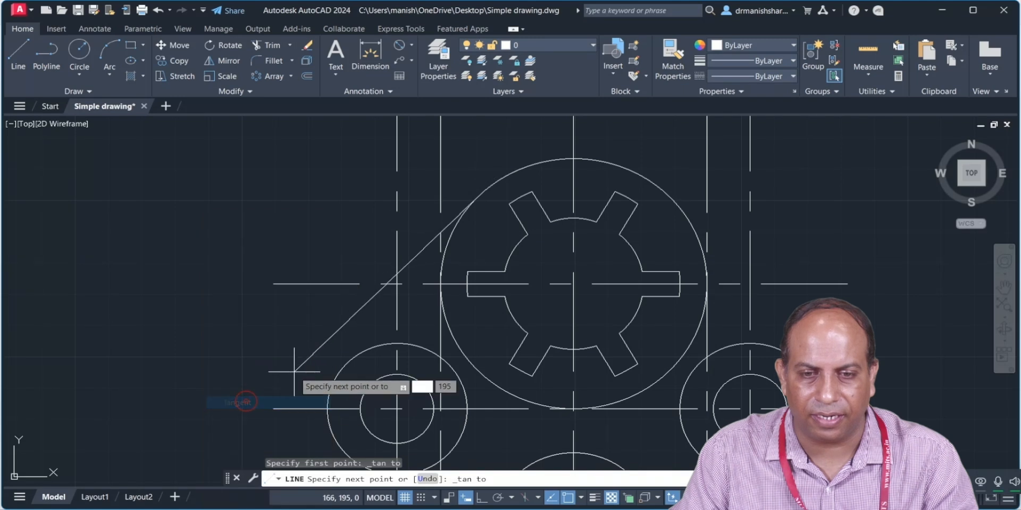
{"action": "left_click", "coordinate": [352, 367]}
{"action": "key", "text": "Escape"}
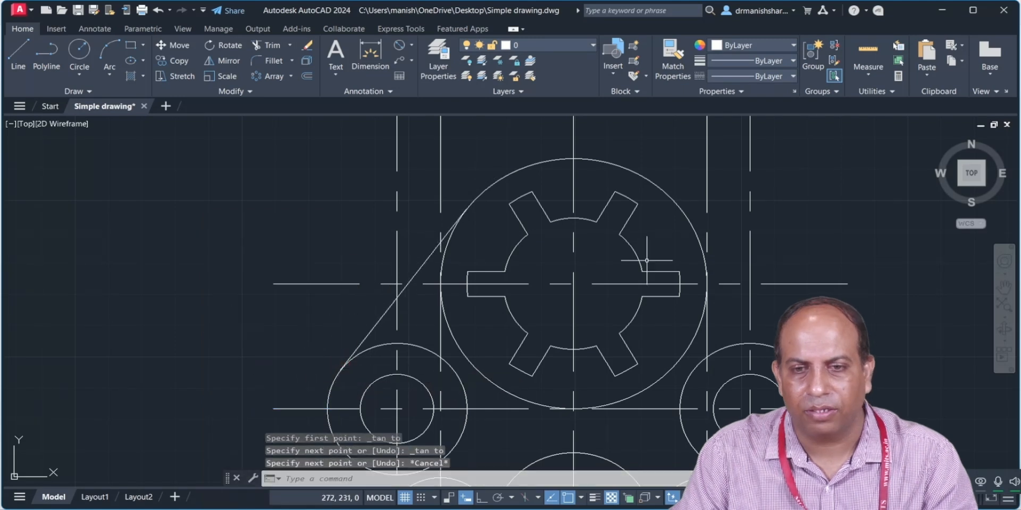
Switch to the reference PDF and pen-mark the two tangent points of the cover's right outer line
{"action": "middle_click_drag", "start_coordinate": [590, 264], "coordinate": [308, 244]}
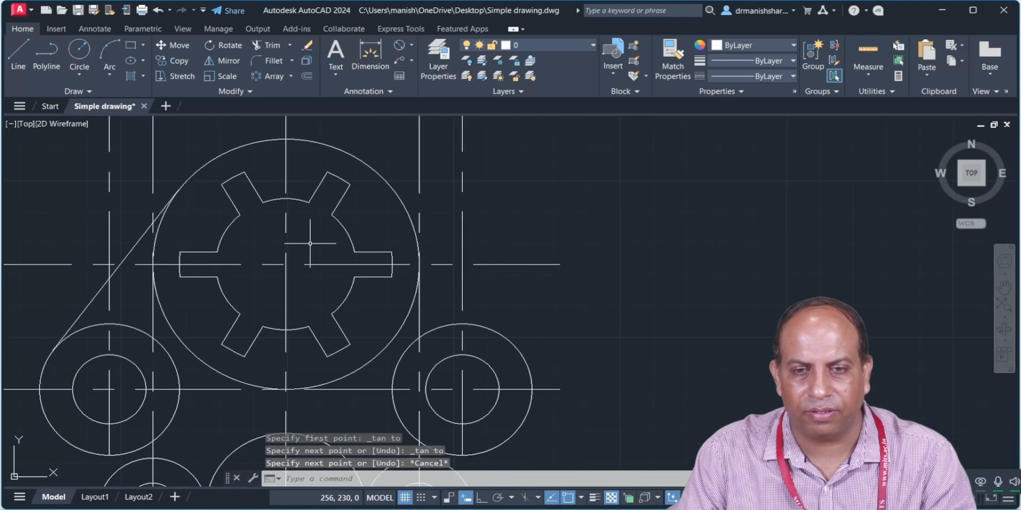
{"action": "key", "text": "alt+Tab"}
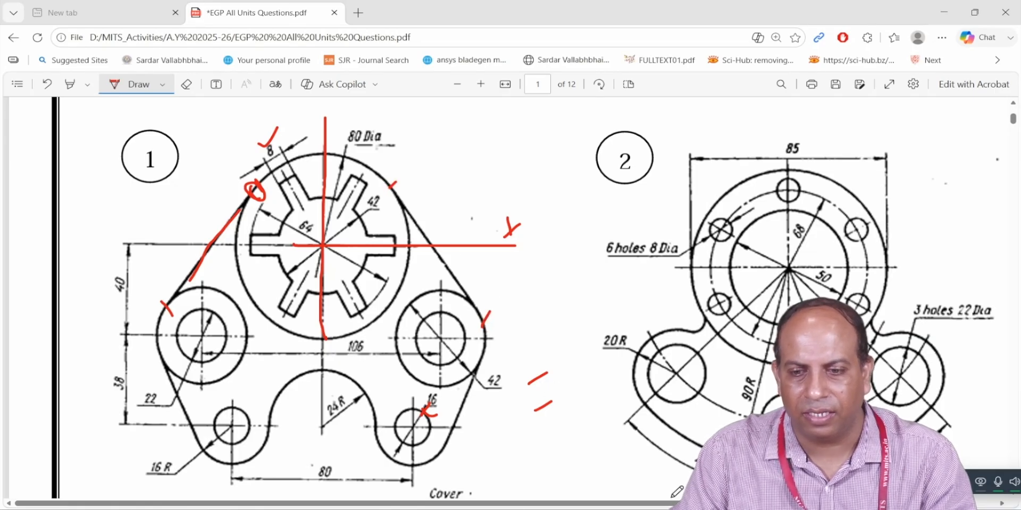
Switch to the AutoCAD drawing and draw a line tangent to the 80 diameter circle and the right 42 diameter circle
{"action": "key", "text": "alt+Tab"}
{"action": "left_click", "coordinate": [18, 56]}
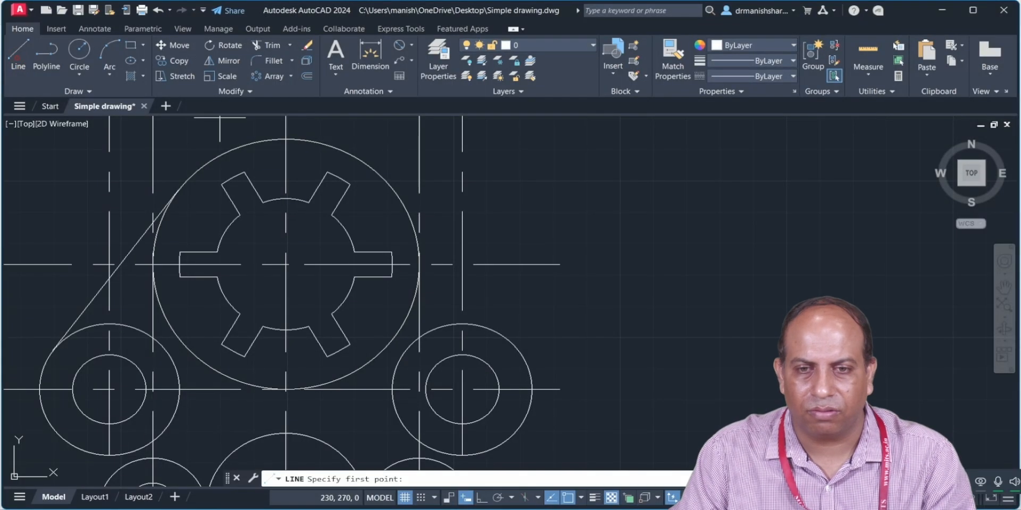
{"action": "right_click", "coordinate": [562, 165], "text": "shift"}
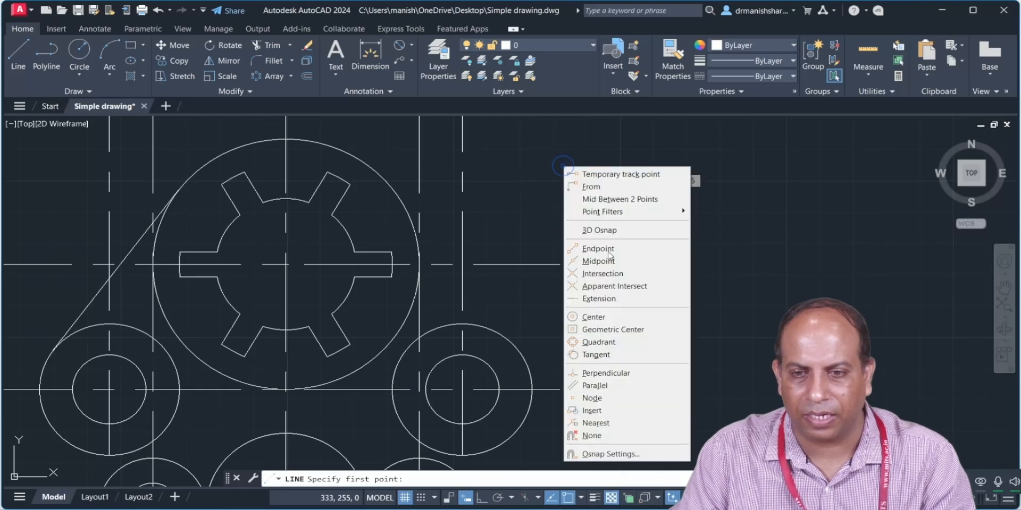
{"action": "left_click", "coordinate": [596, 355]}
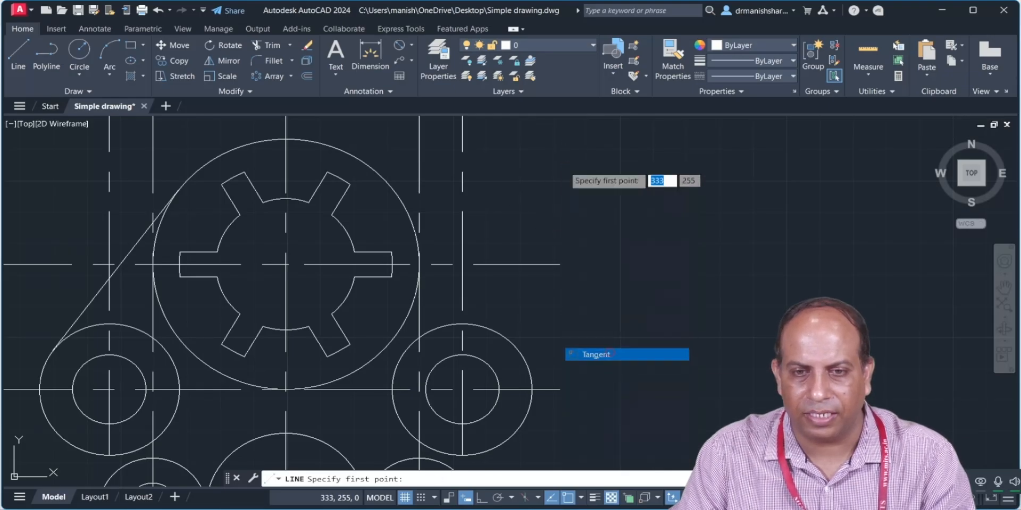
{"action": "left_click", "coordinate": [375, 166]}
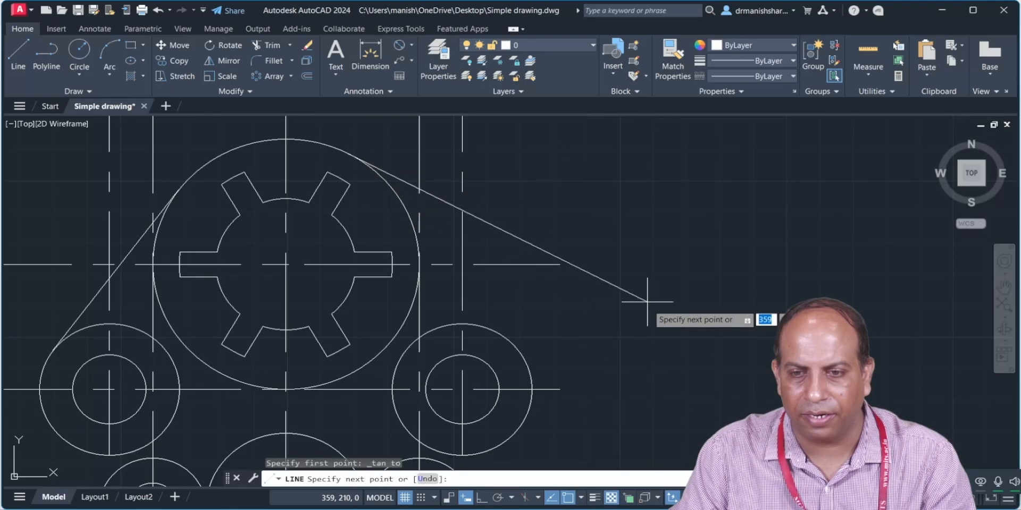
{"action": "right_click", "coordinate": [647, 301], "text": "shift"}
{"action": "left_click", "coordinate": [689, 403]}
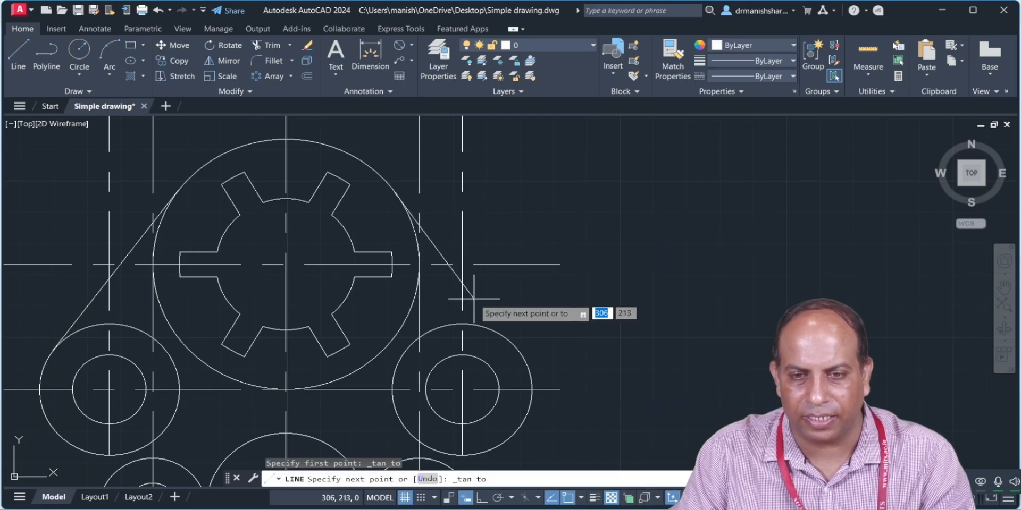
{"action": "left_click", "coordinate": [512, 346]}
{"action": "key", "text": "Escape"}
Check the lower-left outer line in the reference PDF, then draw a line tangent to the left 42 diameter and left 16 radius circles in AutoCAD
{"action": "middle_click_drag", "start_coordinate": [418, 302], "coordinate": [575, 130]}
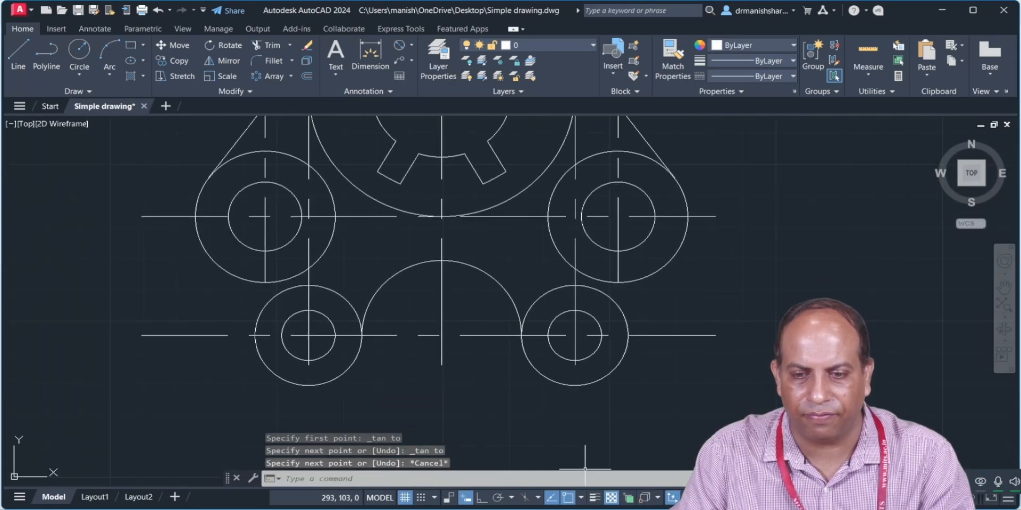
{"action": "key", "text": "alt+Tab"}
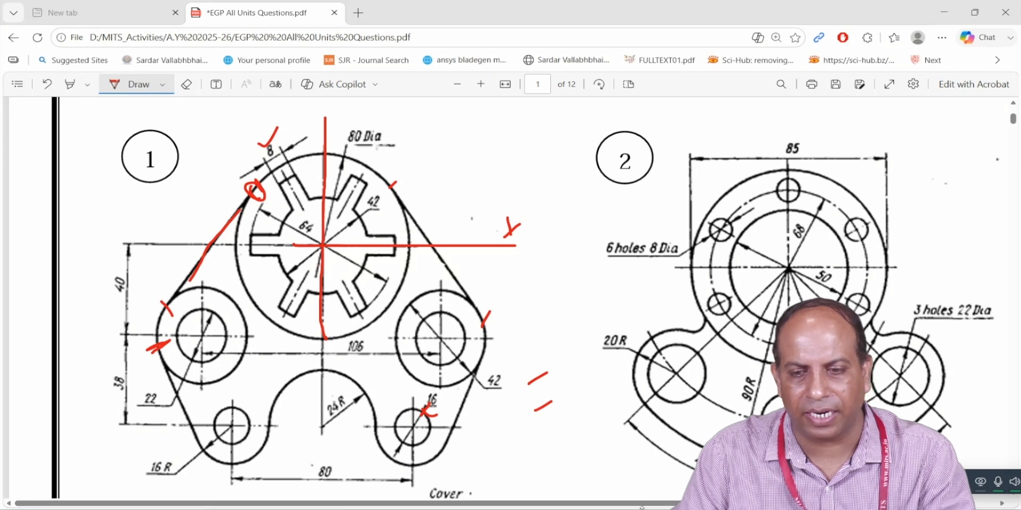
{"action": "key", "text": "alt+Tab"}
{"action": "left_click", "coordinate": [27, 52]}
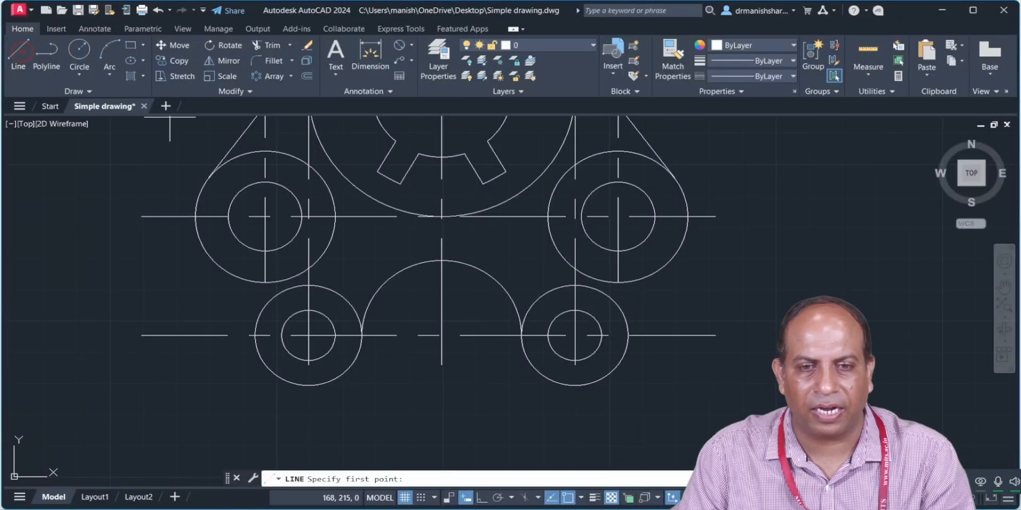
{"action": "right_click", "coordinate": [132, 238], "text": "shift"}
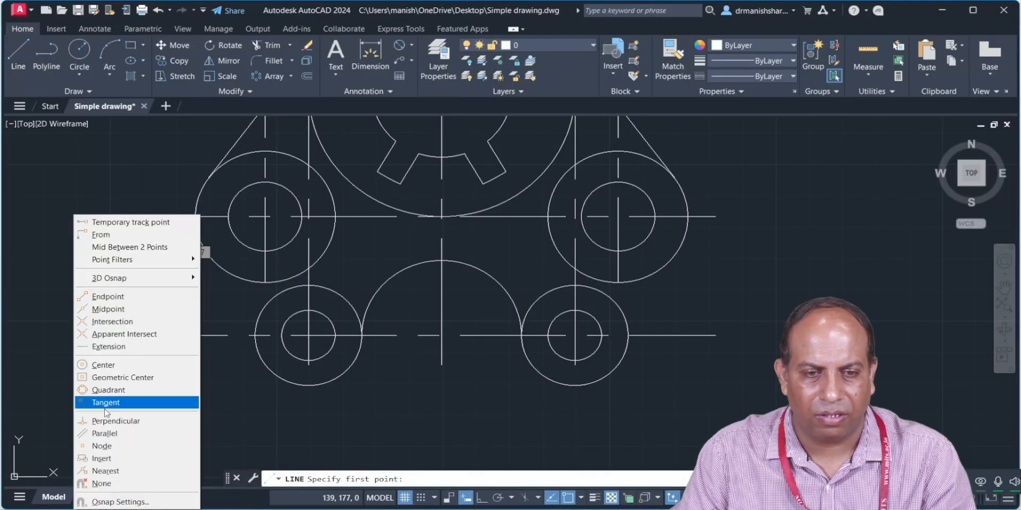
{"action": "left_click", "coordinate": [152, 403]}
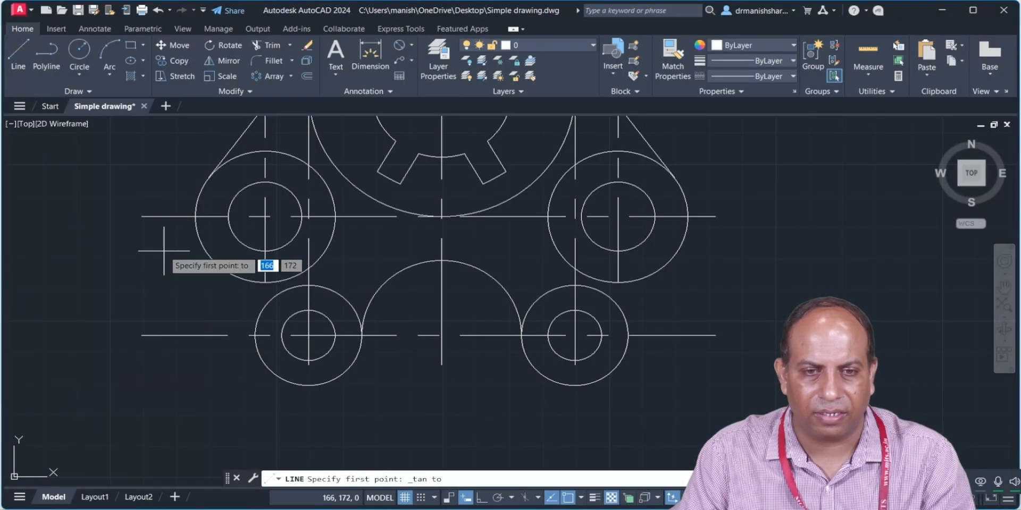
{"action": "left_click", "coordinate": [195, 233]}
{"action": "right_click", "coordinate": [150, 391], "text": "shift"}
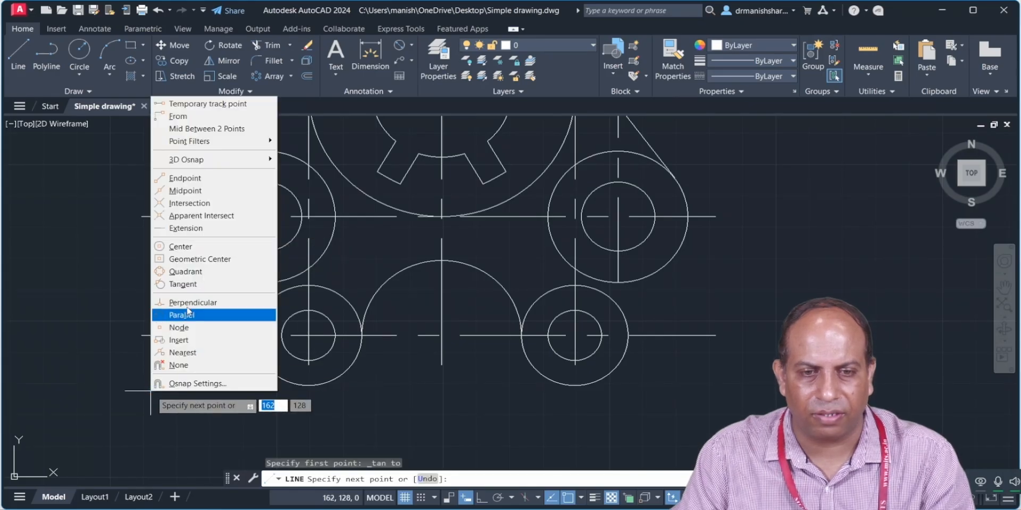
{"action": "left_click", "coordinate": [192, 285]}
{"action": "left_click", "coordinate": [253, 361]}
{"action": "key", "text": "Escape"}
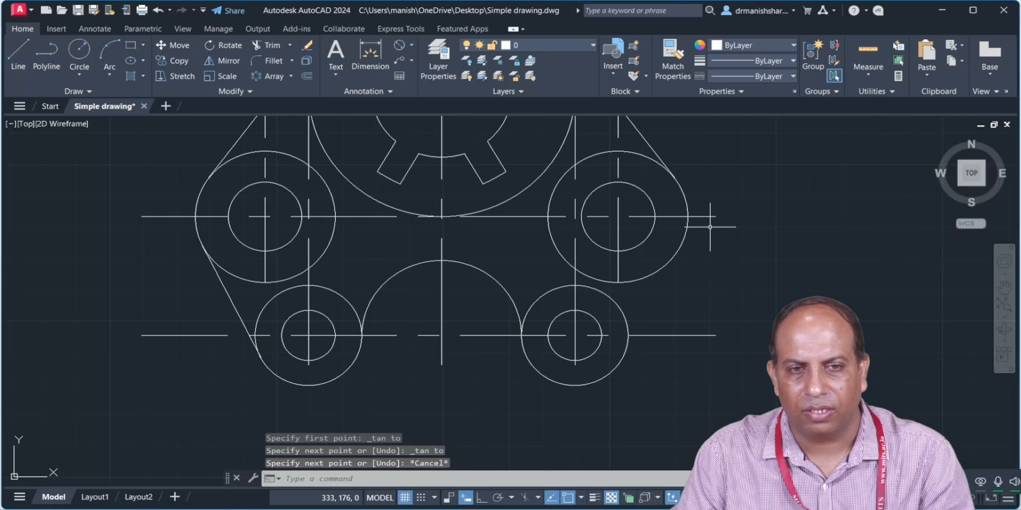
Draw a line tangent to the right 42 diameter circle and the right 16 radius circle
{"action": "left_click", "coordinate": [18, 53]}
{"action": "right_click", "coordinate": [751, 216], "text": "shift"}
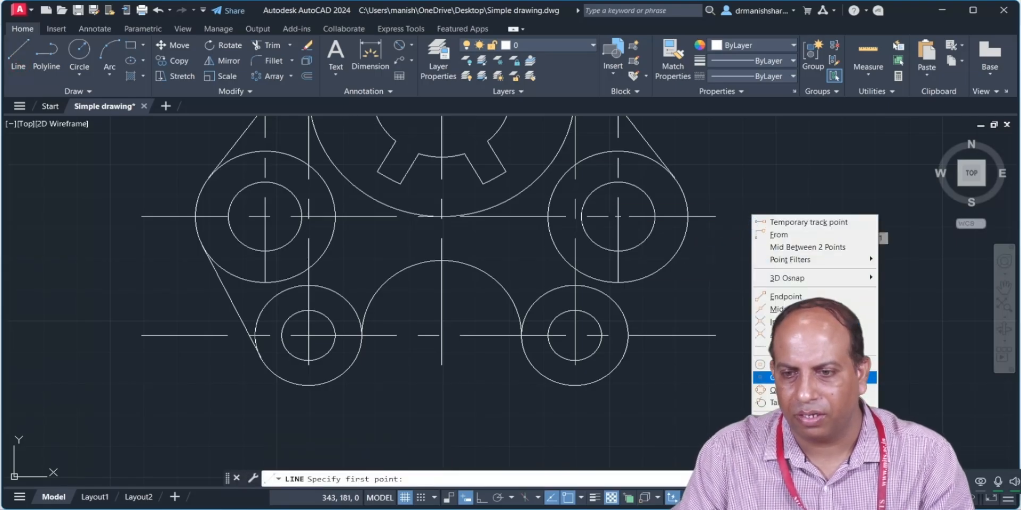
{"action": "left_click", "coordinate": [776, 402]}
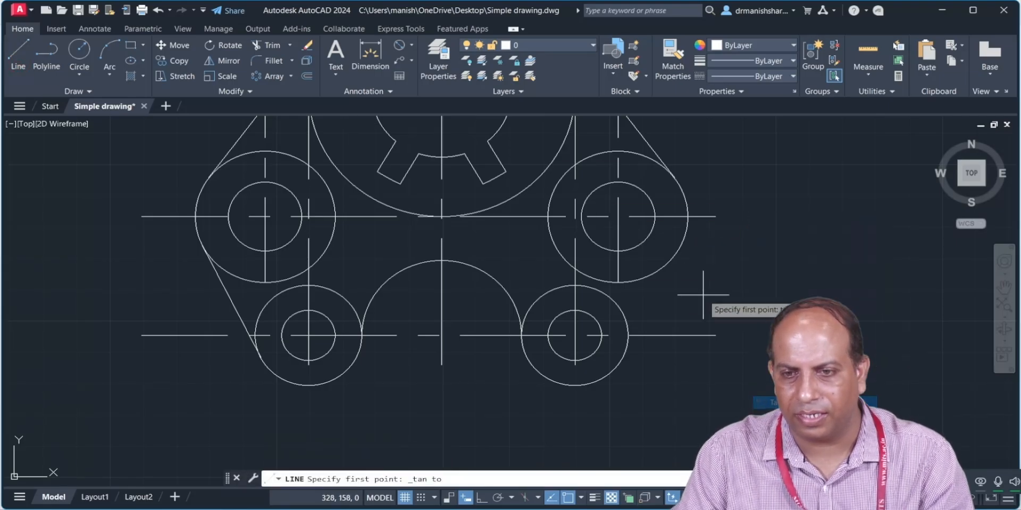
{"action": "left_click", "coordinate": [685, 235]}
{"action": "right_click", "coordinate": [637, 372], "text": "shift"}
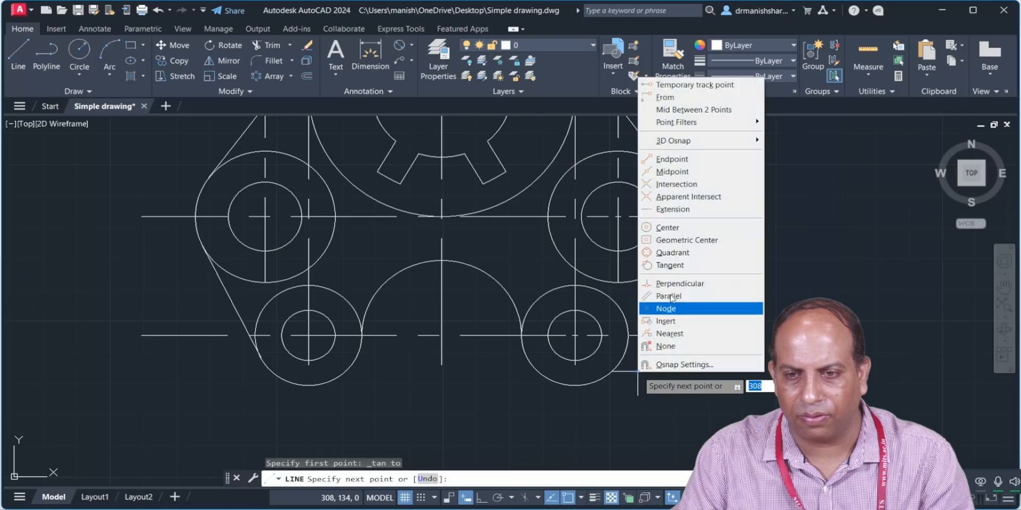
{"action": "left_click", "coordinate": [678, 272]}
{"action": "left_click", "coordinate": [607, 375]}
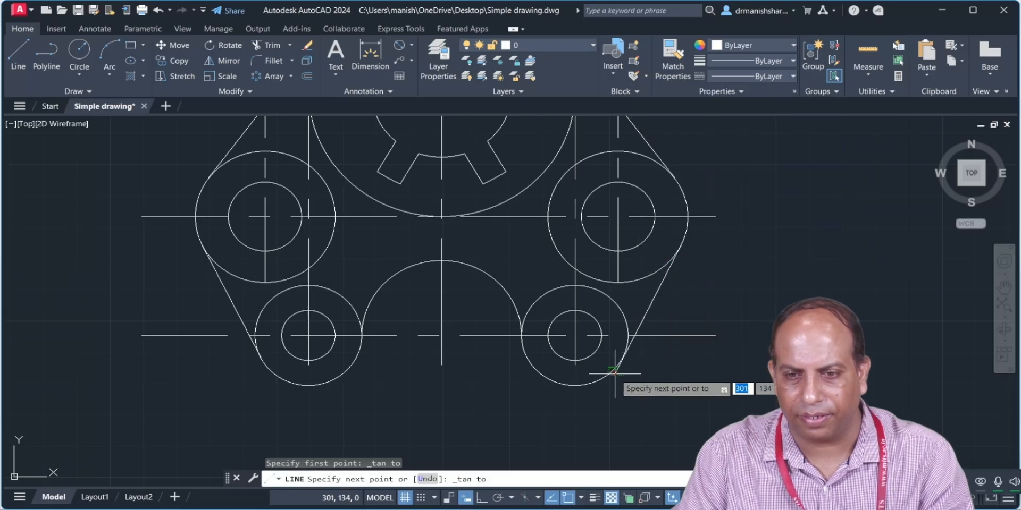
{"action": "key", "text": "Escape"}
{"action": "scroll", "coordinate": [492, 228], "scroll_direction": "up", "scroll_amount": 3}
{"action": "scroll", "coordinate": [492, 228], "scroll_direction": "down", "scroll_amount": 3}
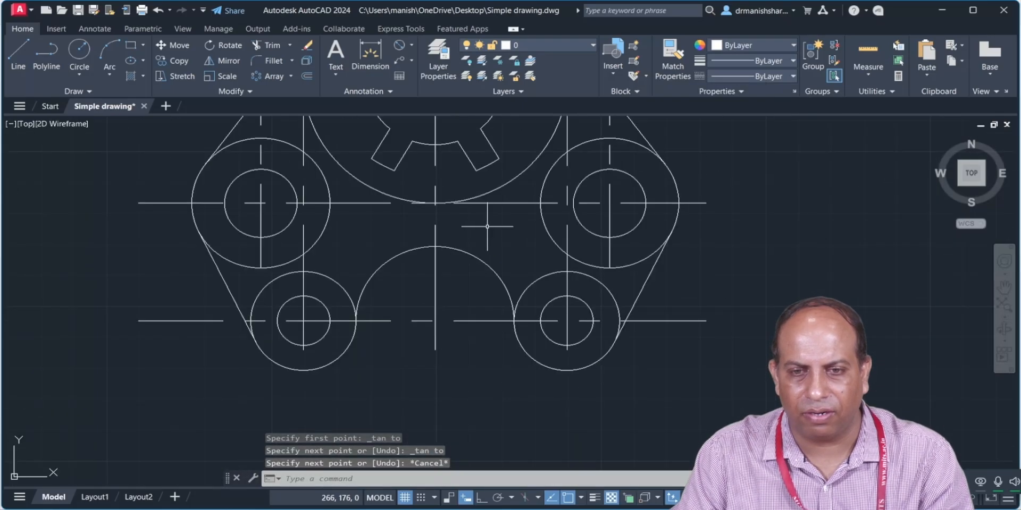
Trim the vertical centre lines of the four side circles where they extend above and beside the 80 diameter circle
{"action": "middle_click_drag", "start_coordinate": [456, 220], "coordinate": [512, 458]}
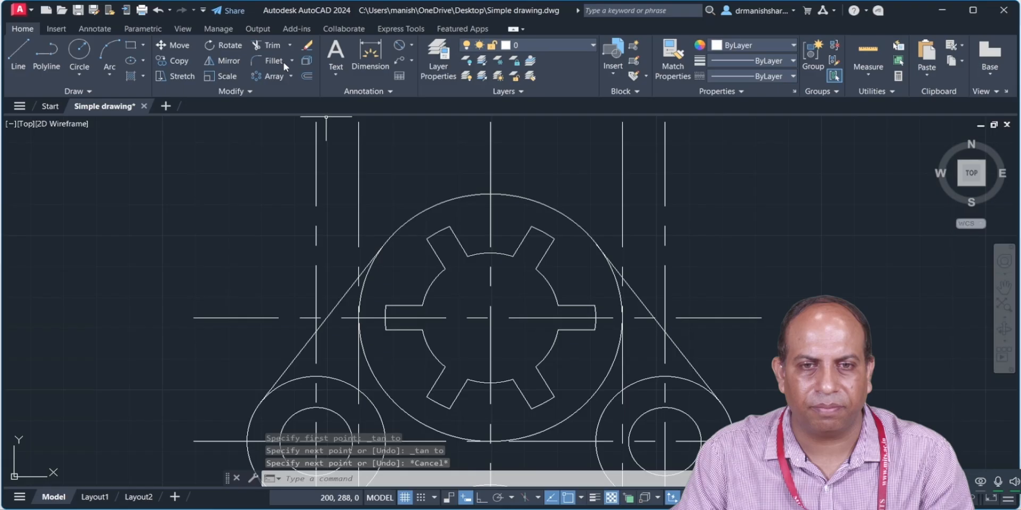
{"action": "left_click", "coordinate": [269, 45]}
{"action": "left_click_drag", "start_coordinate": [395, 157], "coordinate": [230, 195]}
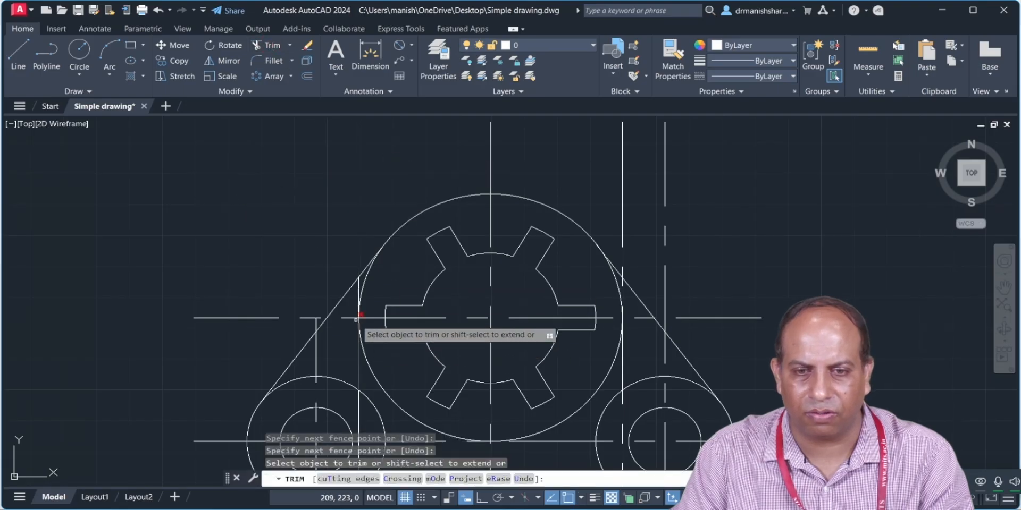
{"action": "left_click", "coordinate": [358, 291]}
{"action": "left_click", "coordinate": [317, 352]}
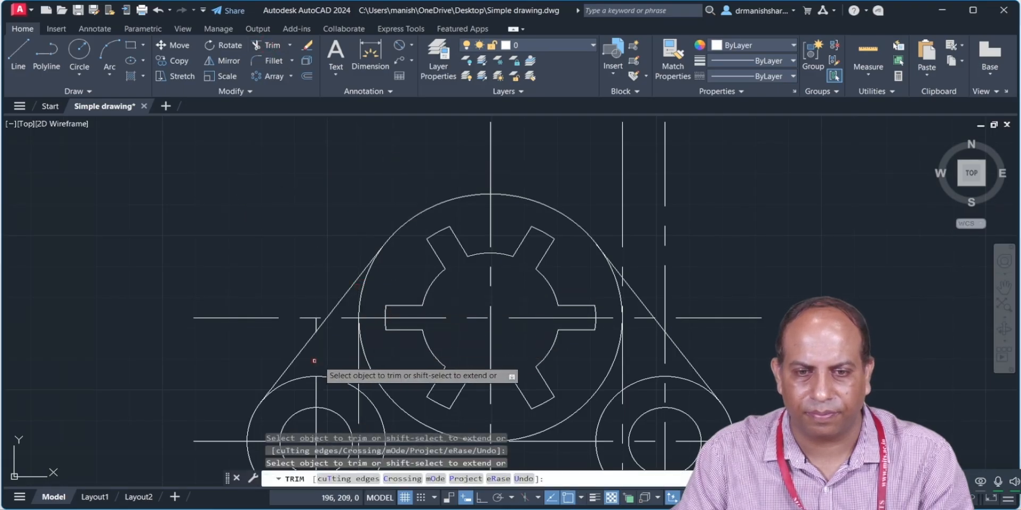
{"action": "left_click", "coordinate": [359, 362]}
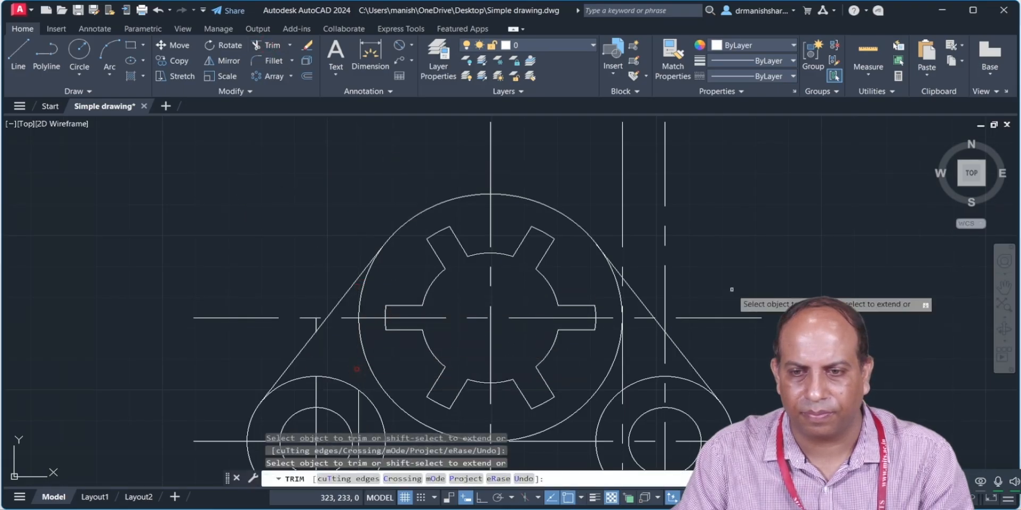
{"action": "left_click", "coordinate": [665, 360]}
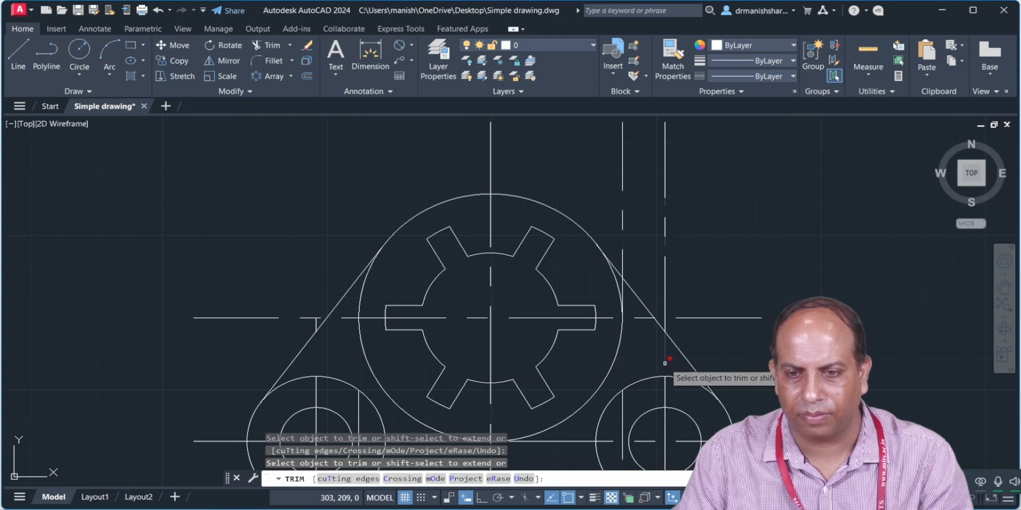
{"action": "left_click", "coordinate": [589, 160]}
{"action": "left_click", "coordinate": [711, 224]}
{"action": "key", "text": "Escape"}
Erase the three leftover centre line pieces near the two upper tangent lines
{"action": "left_click", "coordinate": [660, 317]}
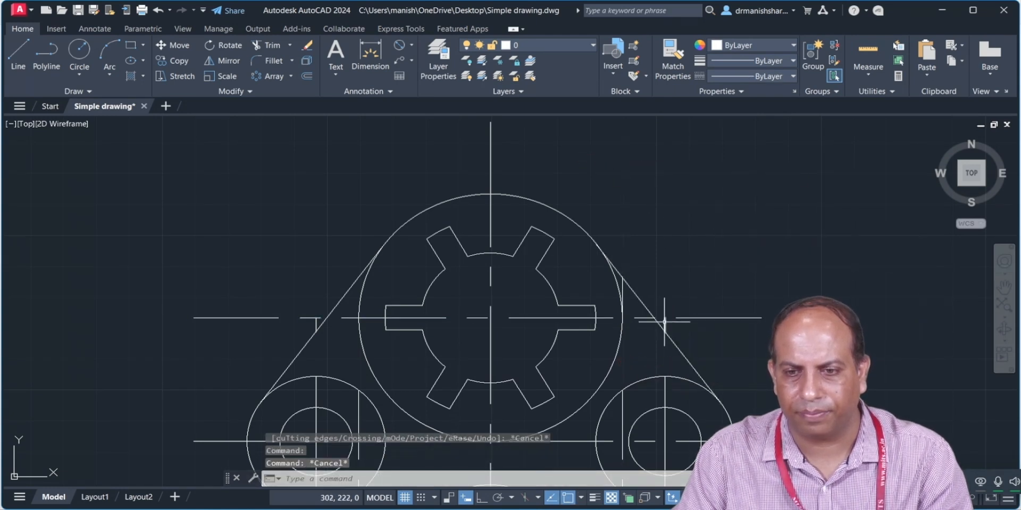
{"action": "left_click", "coordinate": [665, 322]}
{"action": "left_click", "coordinate": [621, 290]}
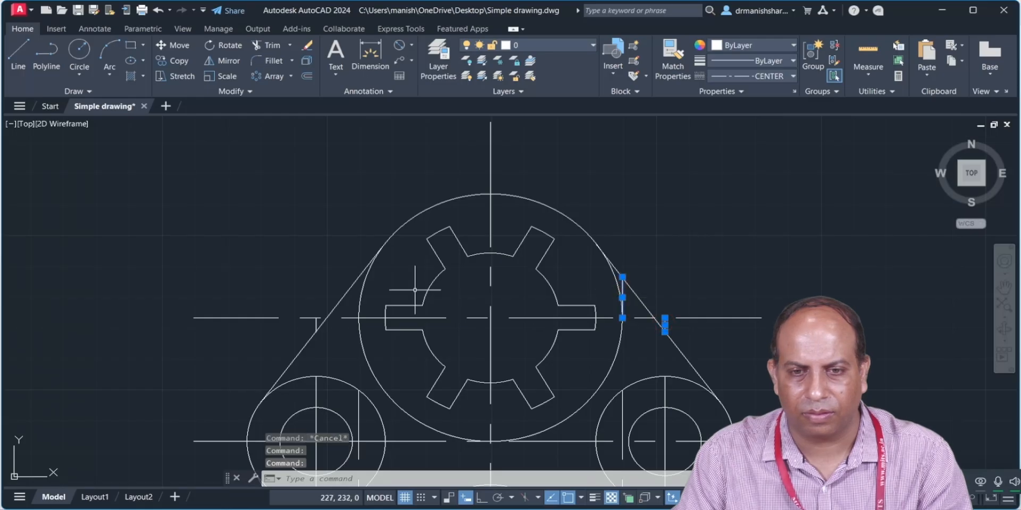
{"action": "left_click", "coordinate": [318, 324]}
{"action": "key", "text": "Delete"}
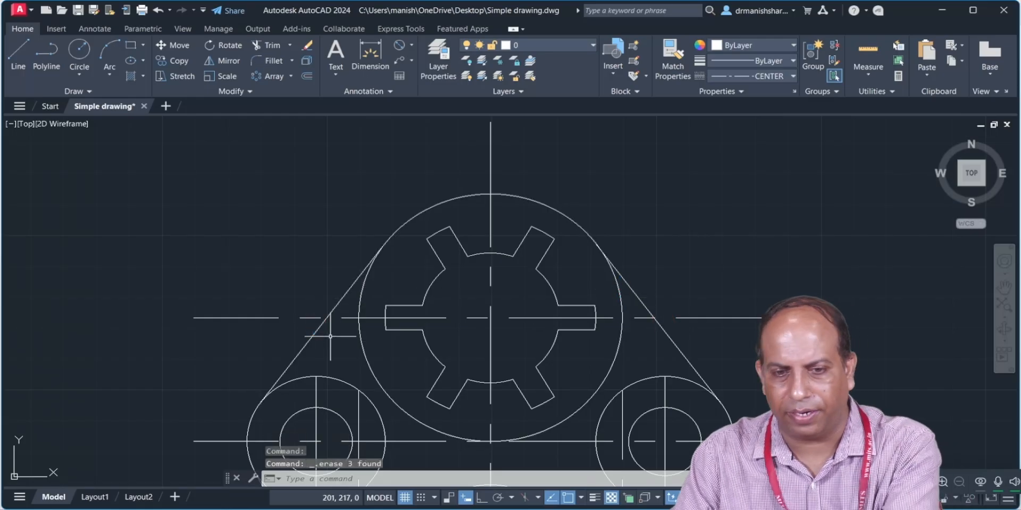
Trim the 16 radius circles' centre lines below the 42 diameter circles and erase their leftover pieces inside those circles
{"action": "mouse_move", "coordinate": [646, 250]}
{"action": "middle_mouse_down"}
{"action": "mouse_move", "coordinate": [624, 196]}
{"action": "mouse_move", "coordinate": [617, 129]}
{"action": "middle_mouse_up"}
{"action": "middle_click_drag", "start_coordinate": [534, 322], "coordinate": [542, 252]}
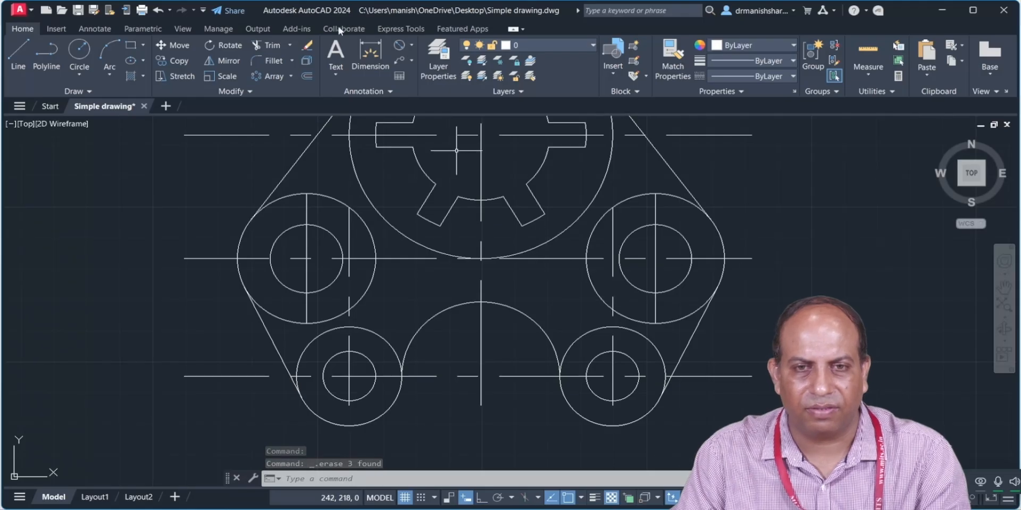
{"action": "left_click", "coordinate": [267, 45]}
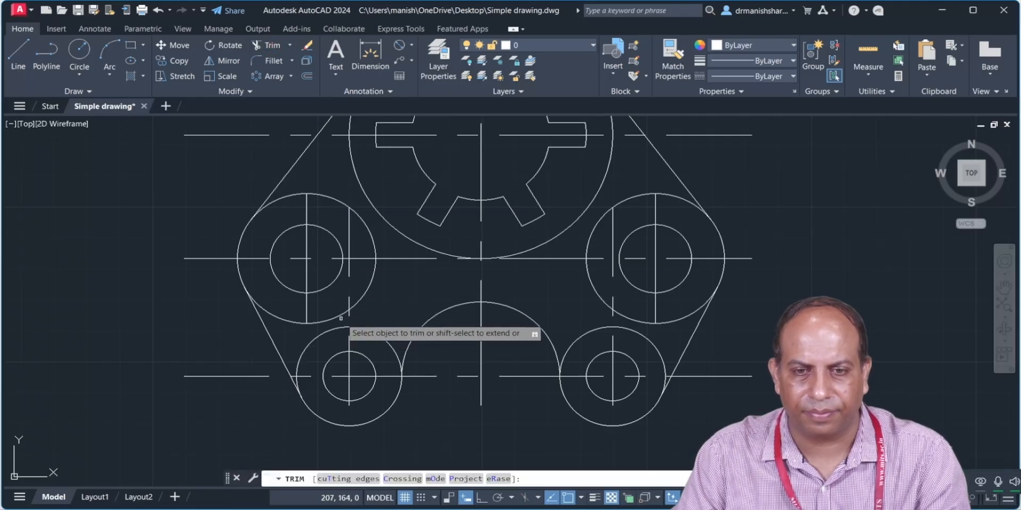
{"action": "left_click", "coordinate": [339, 317]}
{"action": "left_click", "coordinate": [367, 321]}
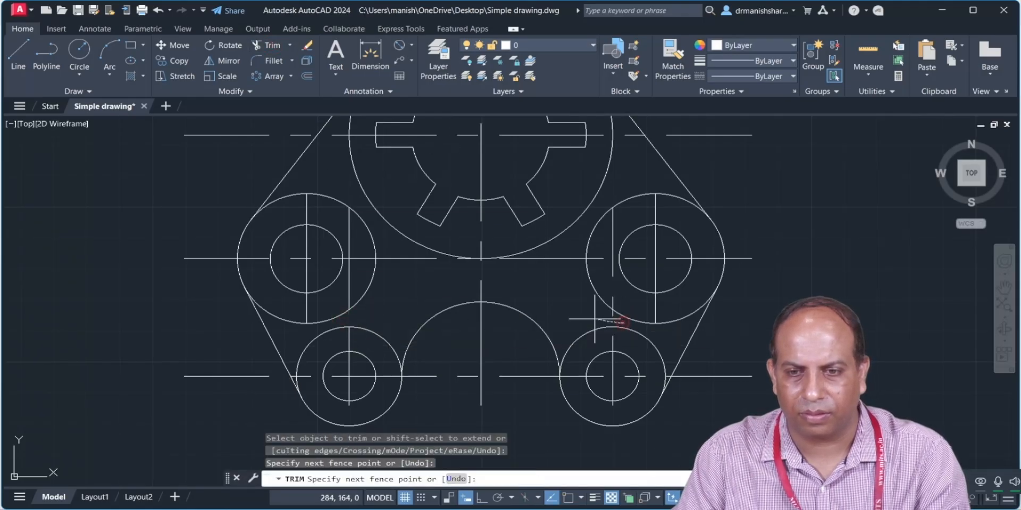
{"action": "key", "text": "Escape"}
{"action": "left_click", "coordinate": [349, 275]}
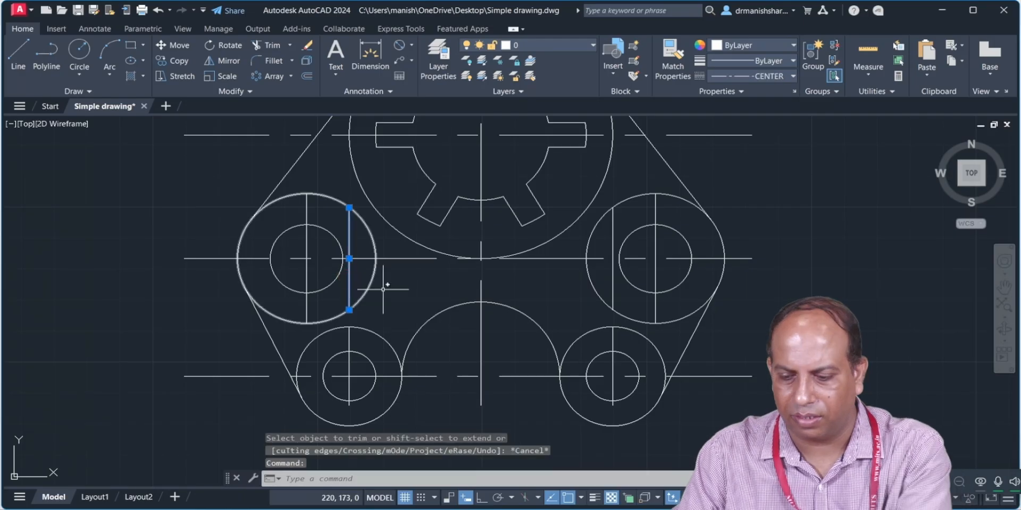
{"action": "key", "text": "Delete"}
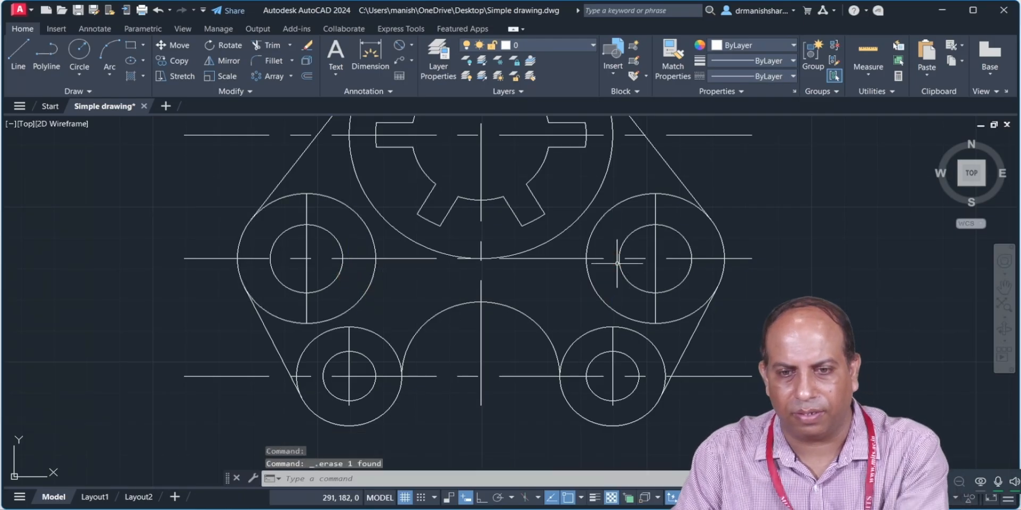
Trim the upper arcs of both 16 radius circles, including the pieces beside the tangent lines, leaving only the rounded lower ends
{"action": "scroll", "coordinate": [614, 264], "scroll_direction": "down", "scroll_amount": 2}
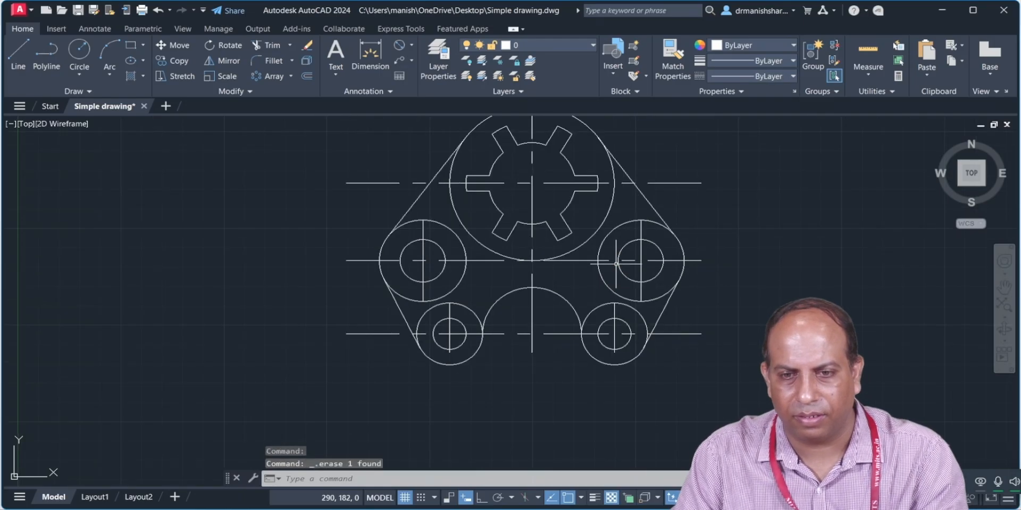
{"action": "left_click", "coordinate": [268, 45]}
{"action": "left_click", "coordinate": [426, 311]}
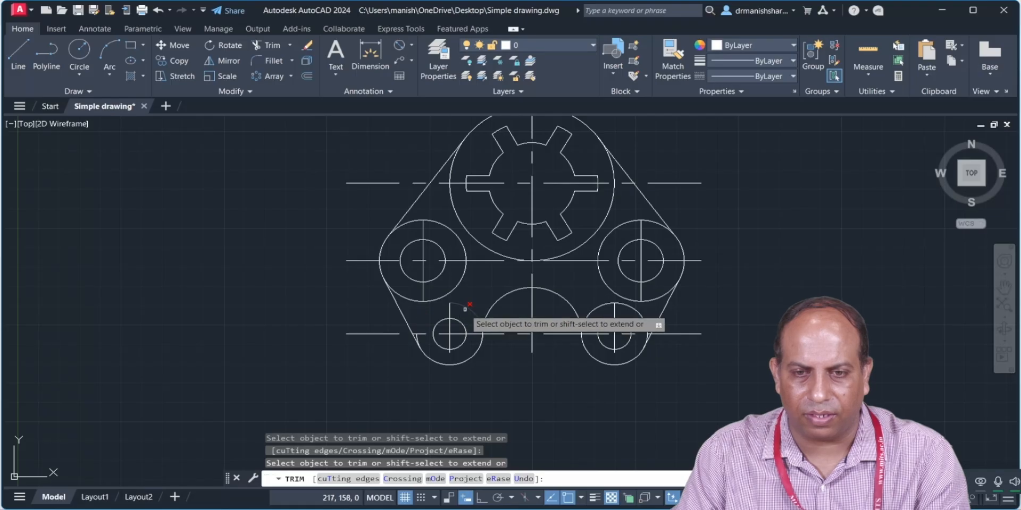
{"action": "left_click", "coordinate": [466, 309]}
{"action": "scroll", "coordinate": [457, 319], "scroll_direction": "down", "scroll_amount": 3}
{"action": "scroll", "coordinate": [455, 319], "scroll_direction": "up", "scroll_amount": 3}
{"action": "scroll", "coordinate": [451, 322], "scroll_direction": "down", "scroll_amount": 3}
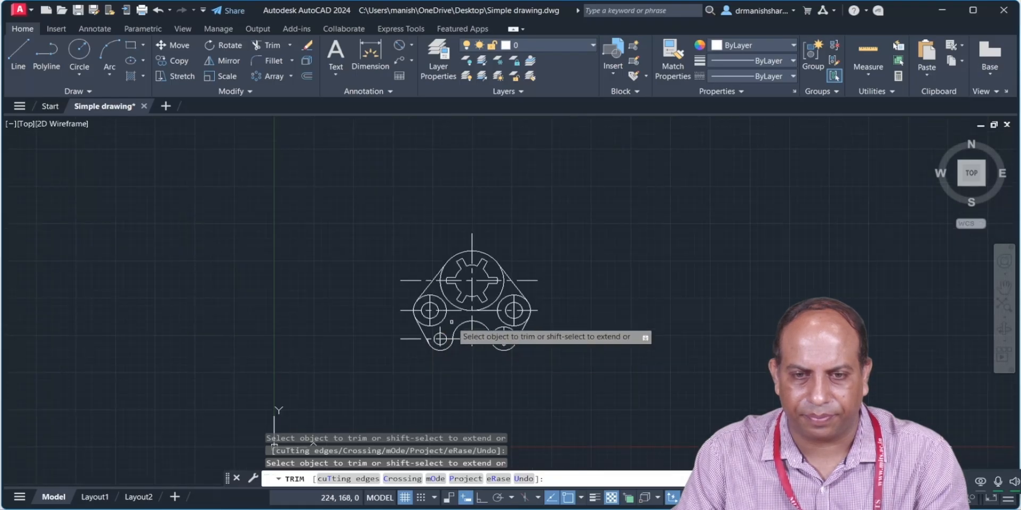
{"action": "scroll", "coordinate": [452, 322], "scroll_direction": "up", "scroll_amount": 5}
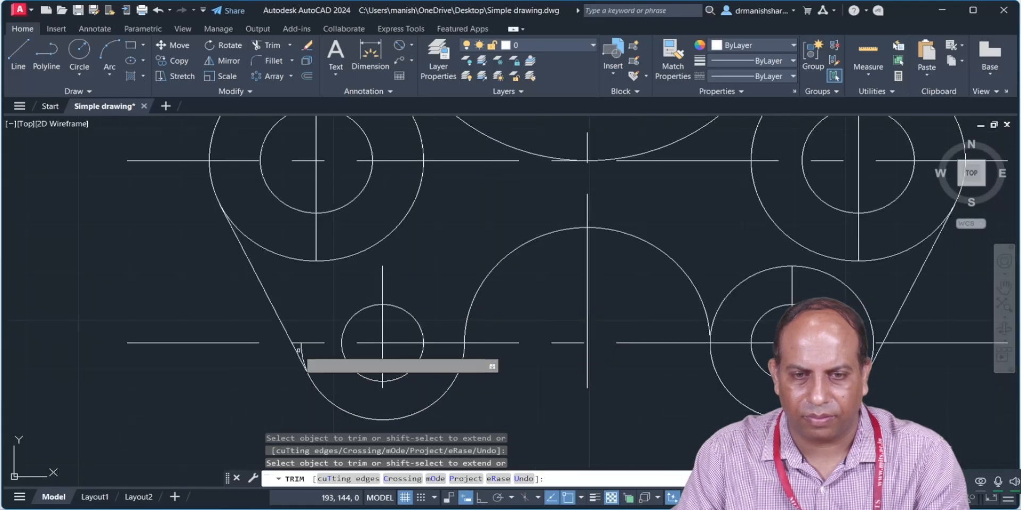
{"action": "left_click", "coordinate": [732, 288]}
{"action": "left_click", "coordinate": [824, 270]}
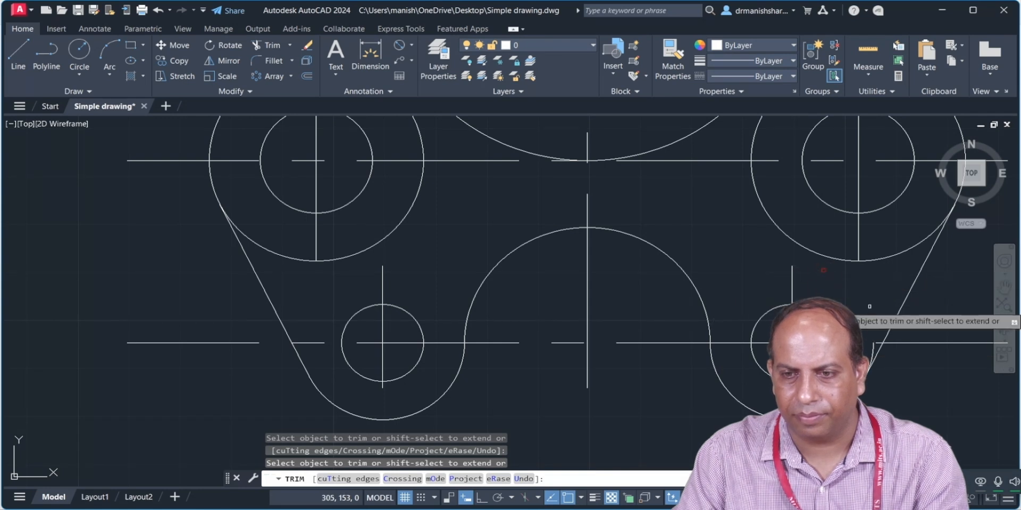
{"action": "key", "text": "Escape"}
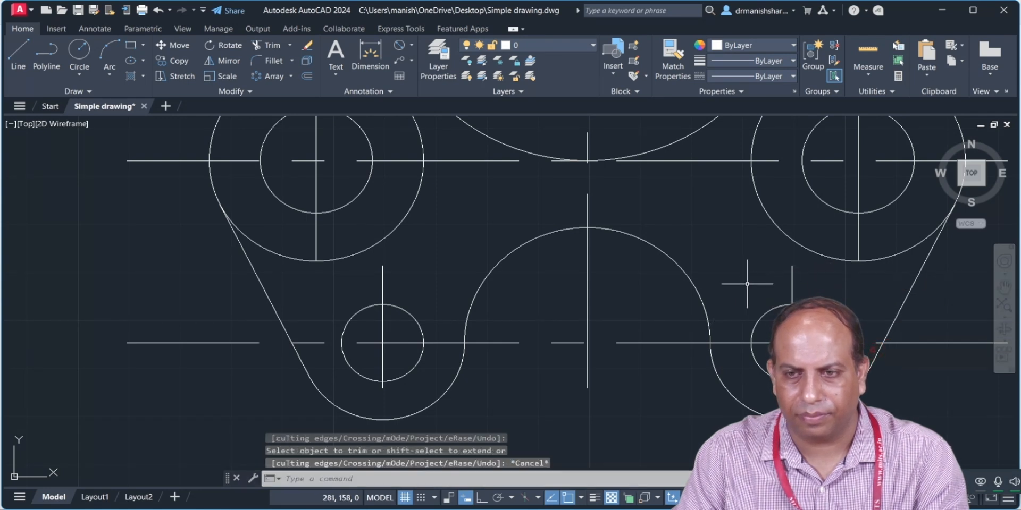
Check the dimensions in the reference PDF and add a diameter dimension to the large outer circle, placed outside its upper right edge
{"action": "scroll", "coordinate": [739, 282], "scroll_direction": "down", "scroll_amount": 3}
{"action": "scroll", "coordinate": [685, 194], "scroll_direction": "down", "scroll_amount": 2}
{"action": "mouse_move", "coordinate": [657, 175]}
{"action": "middle_mouse_down"}
{"action": "mouse_move", "coordinate": [459, 331]}
{"action": "mouse_move", "coordinate": [394, 274]}
{"action": "middle_mouse_up"}
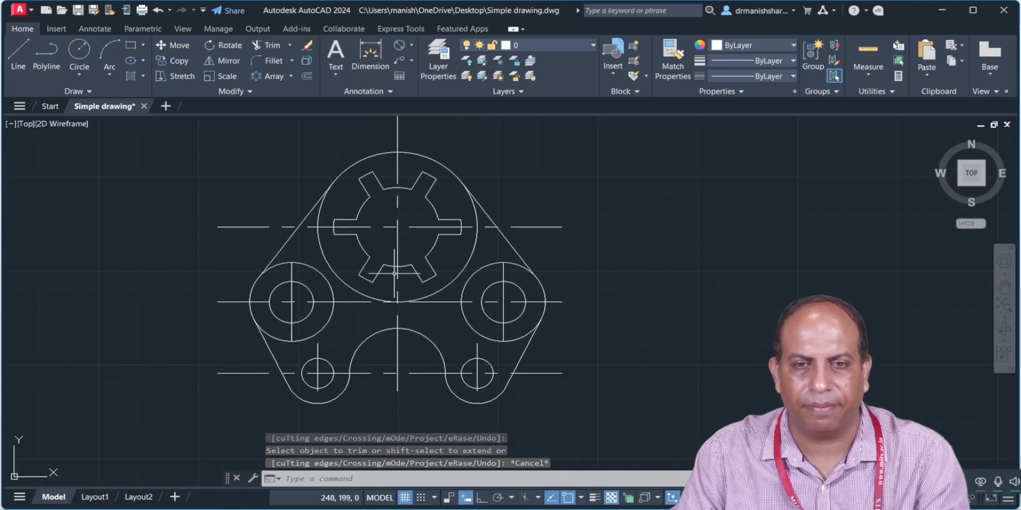
{"action": "left_click", "coordinate": [411, 45]}
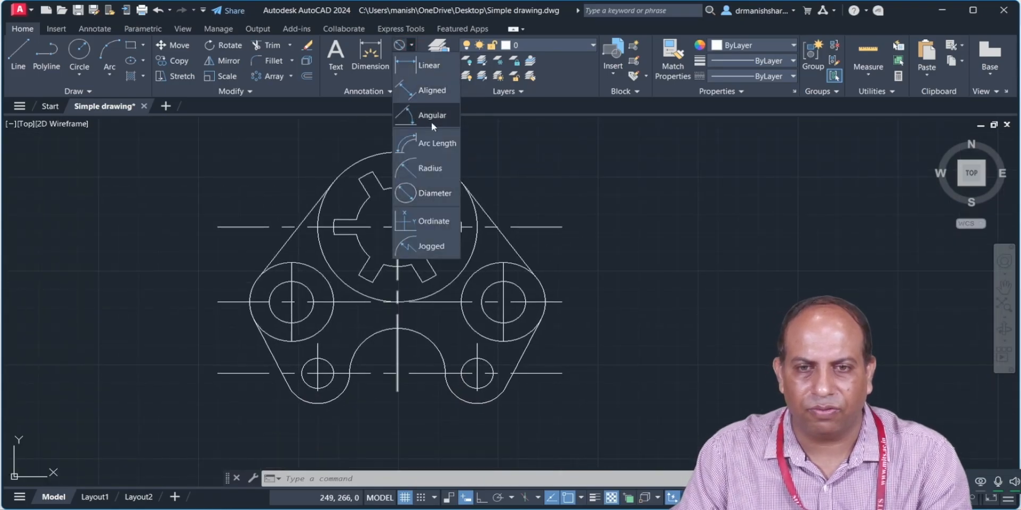
{"action": "left_click", "coordinate": [421, 204]}
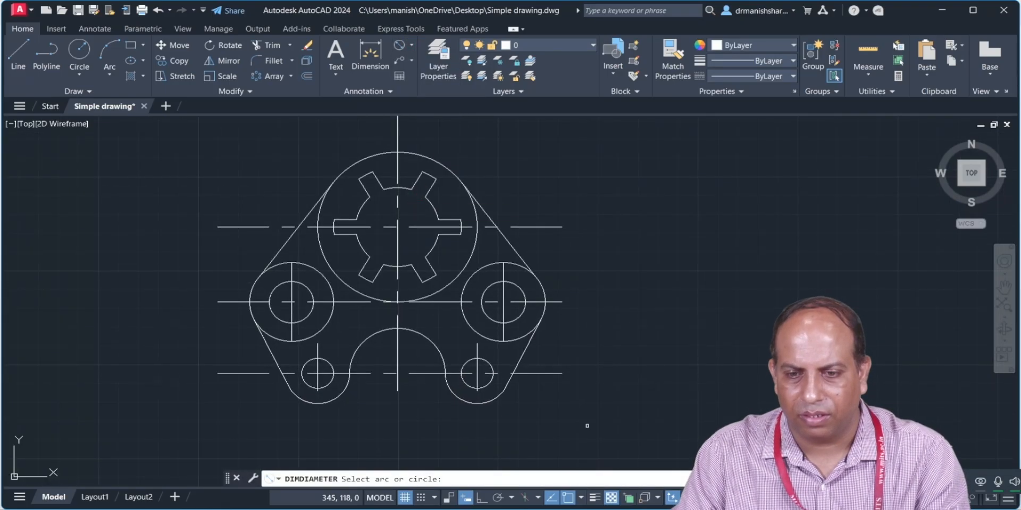
{"action": "key", "text": "alt+Tab"}
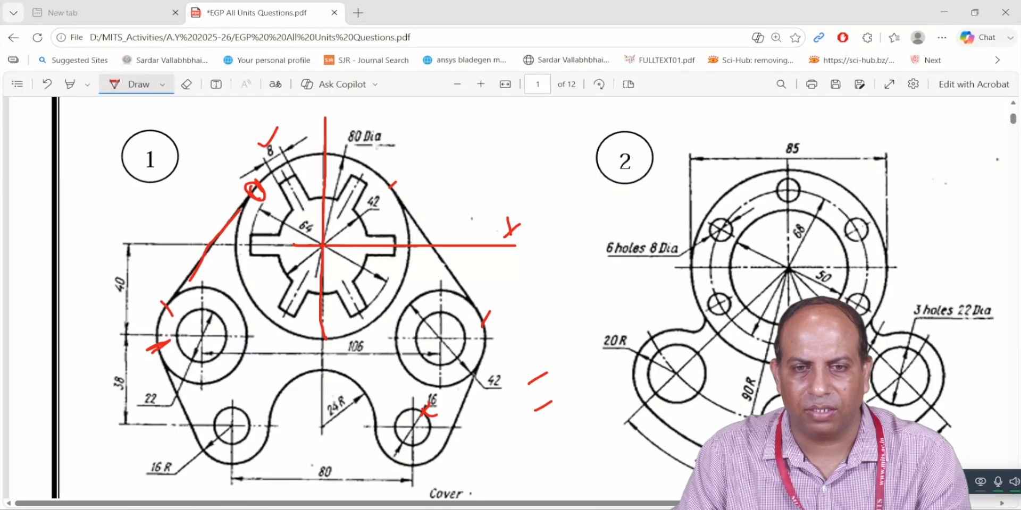
{"action": "key", "text": "alt+Tab"}
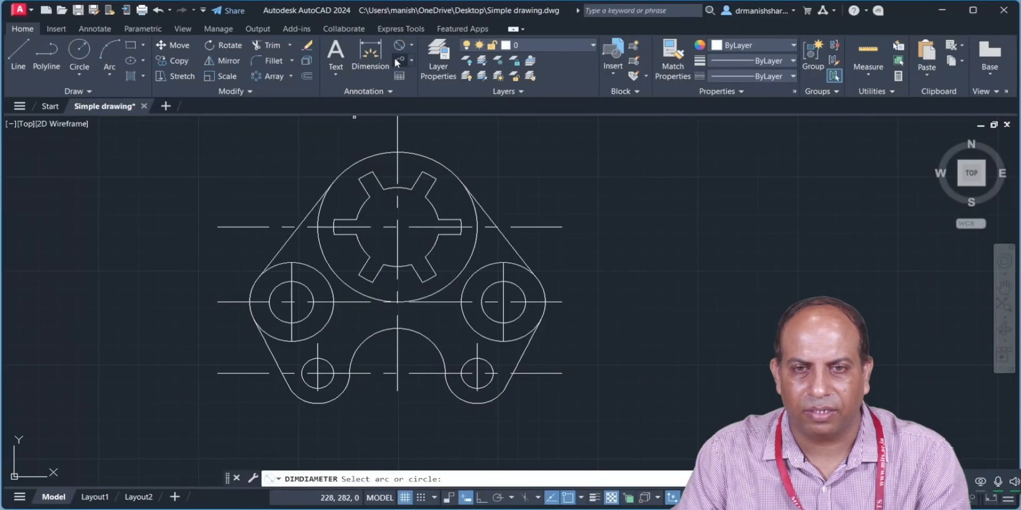
{"action": "left_click", "coordinate": [413, 50]}
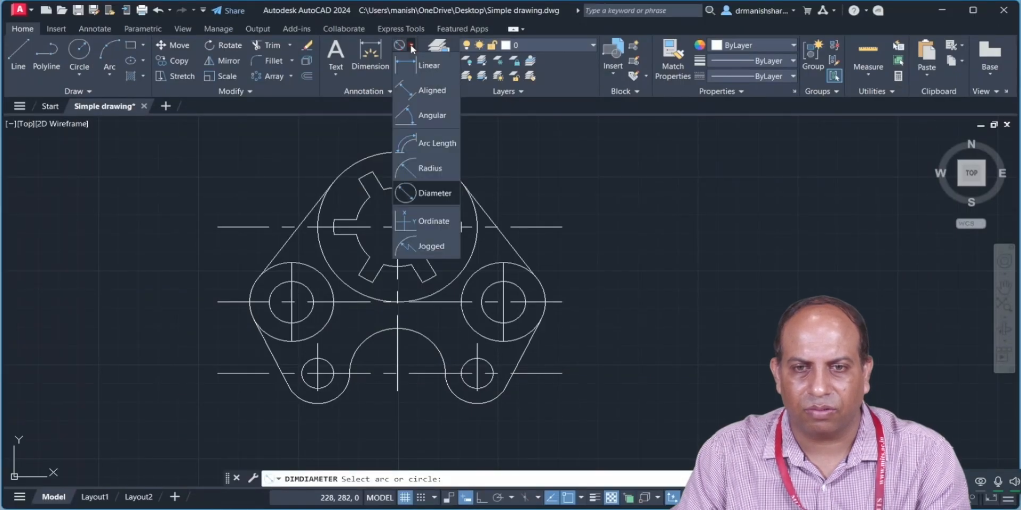
{"action": "left_click", "coordinate": [423, 194]}
{"action": "left_click", "coordinate": [345, 283]}
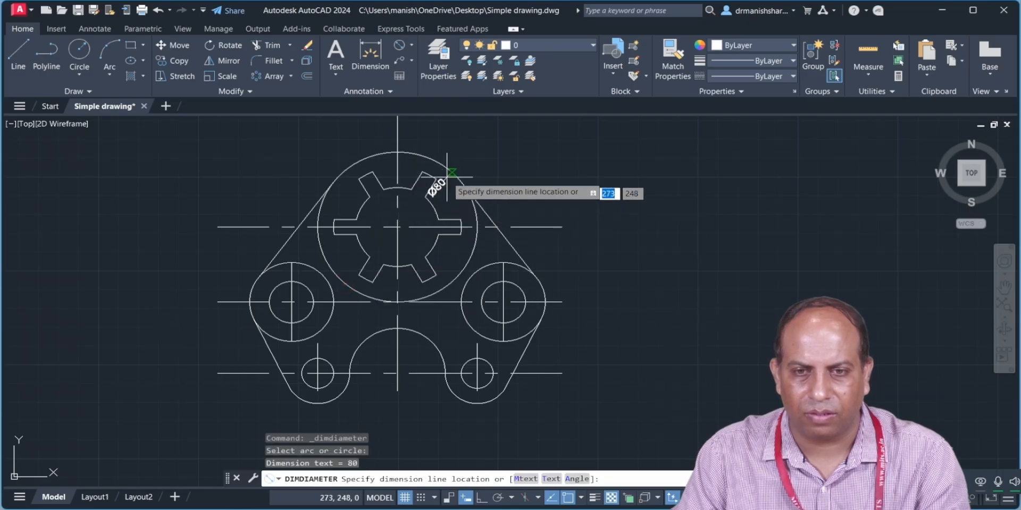
{"action": "left_click", "coordinate": [479, 168]}
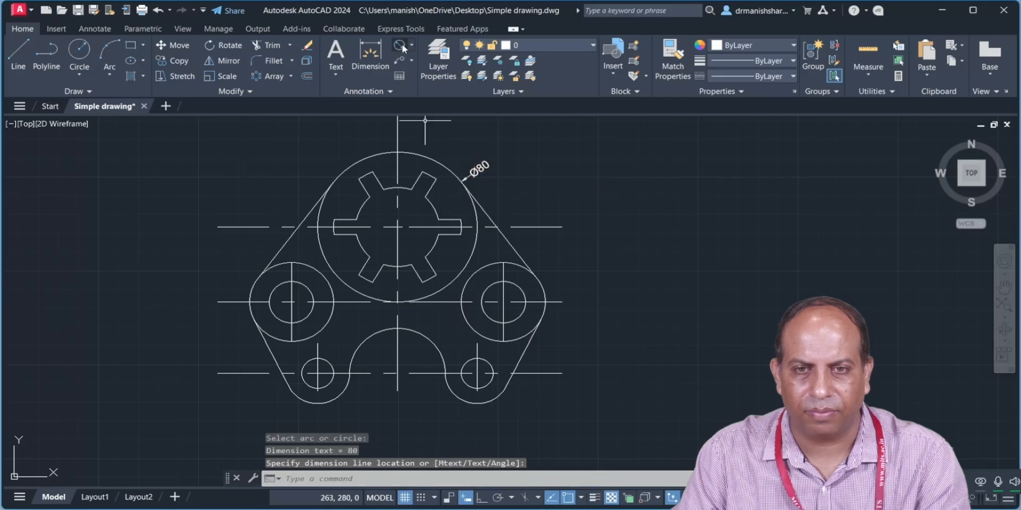
Add diameter dimensions to the upper-right slot's end arc and the inner slotted circle, with both texts outside the large circle
{"action": "key", "text": "Return"}
{"action": "left_click", "coordinate": [430, 175]}
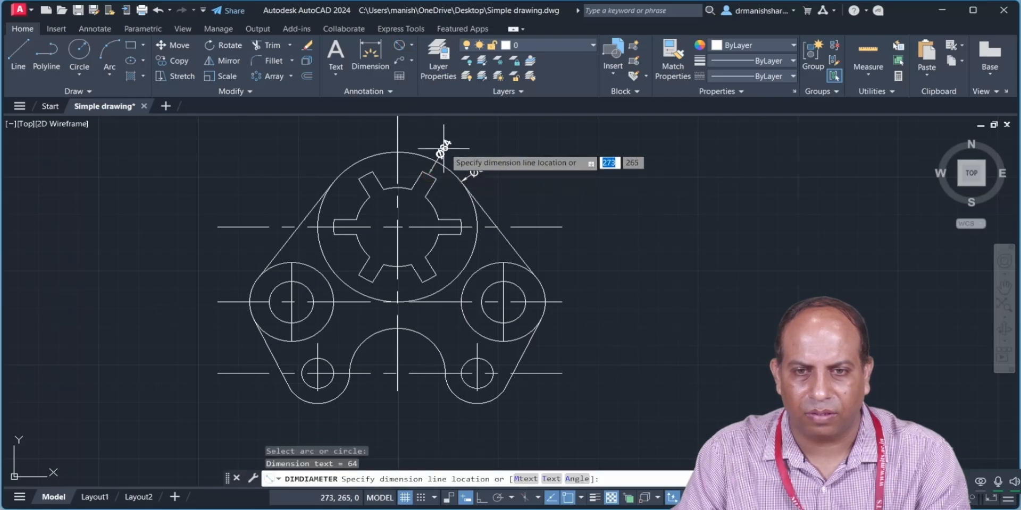
{"action": "left_click", "coordinate": [445, 146]}
{"action": "left_click", "coordinate": [397, 49]}
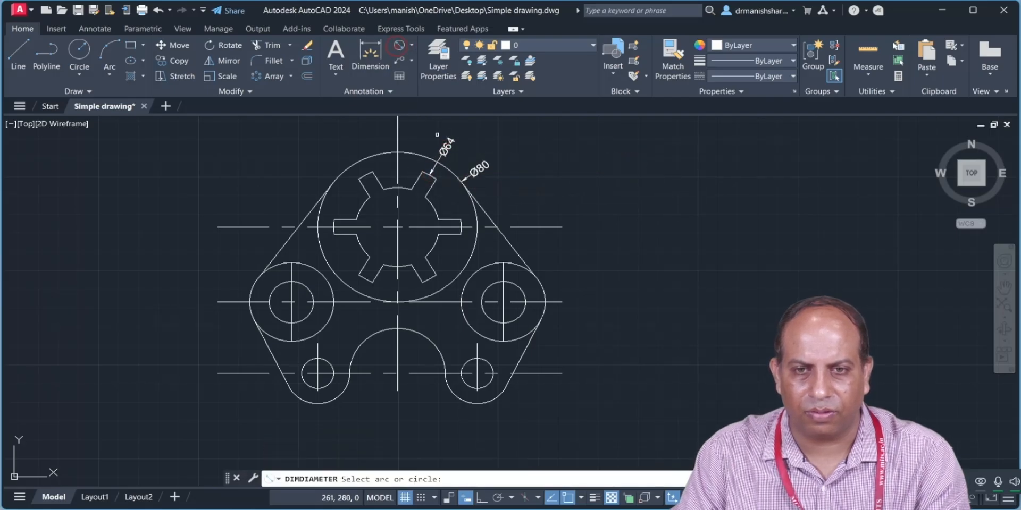
{"action": "left_click", "coordinate": [437, 216]}
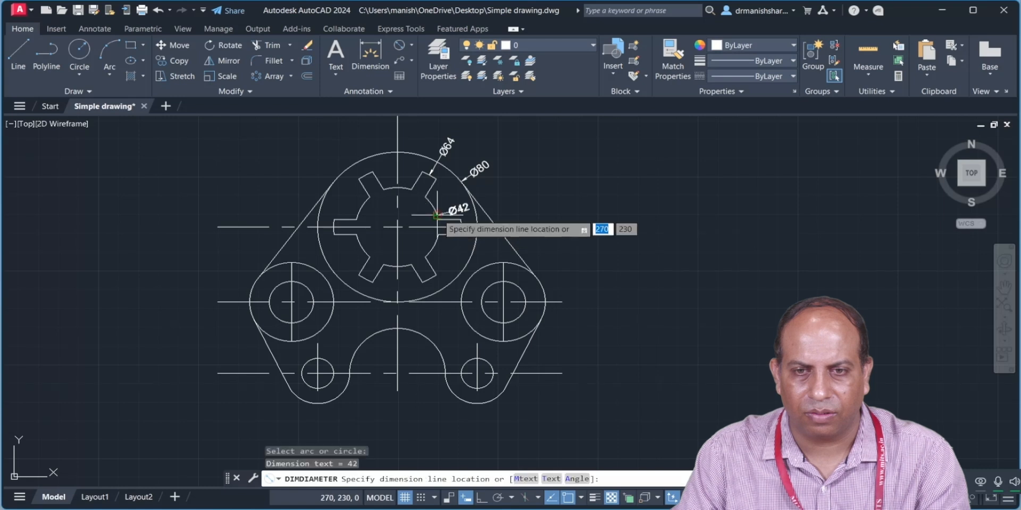
{"action": "left_click", "coordinate": [498, 191]}
Check the reference PDF and add a radius dimension to the rounded lower-left end of the figure
{"action": "key", "text": "alt+Tab"}
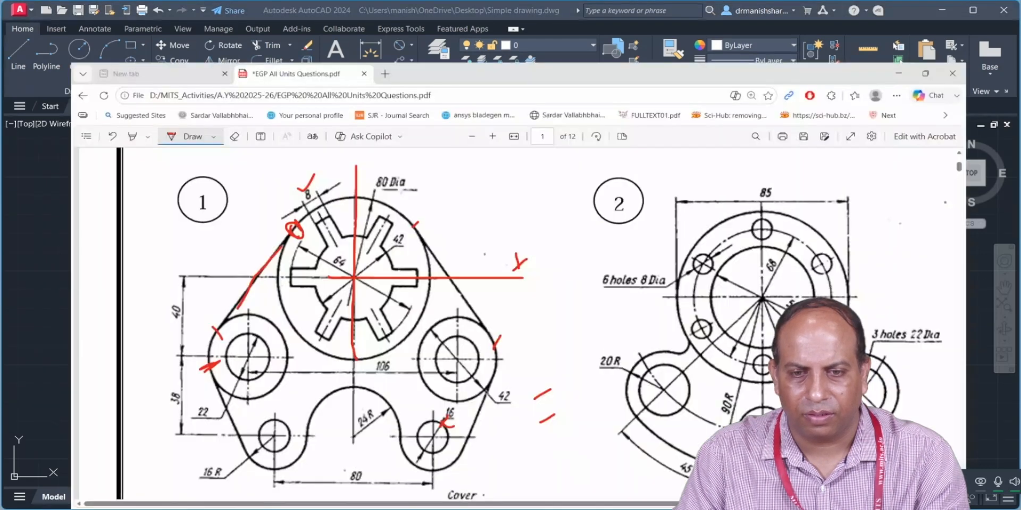
{"action": "key", "text": "alt+Tab"}
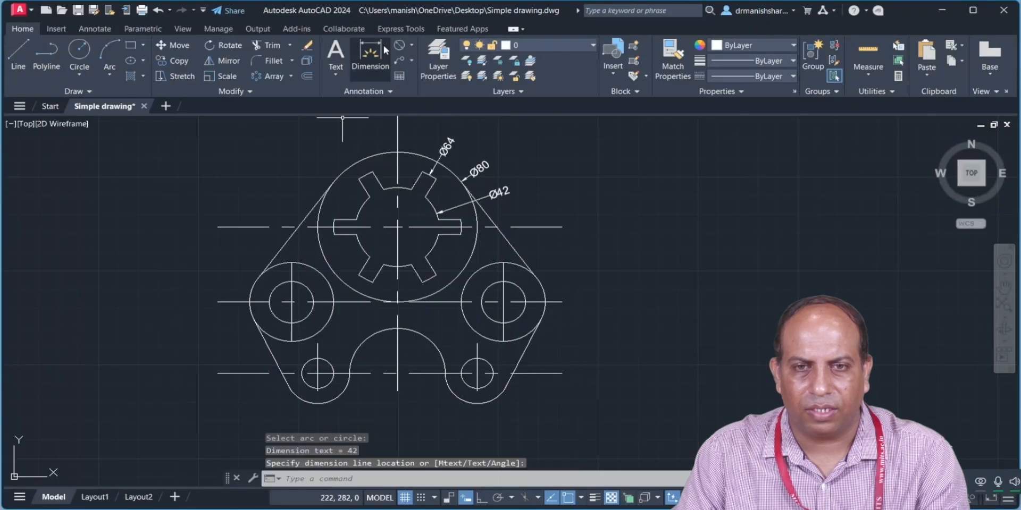
{"action": "left_click", "coordinate": [411, 46]}
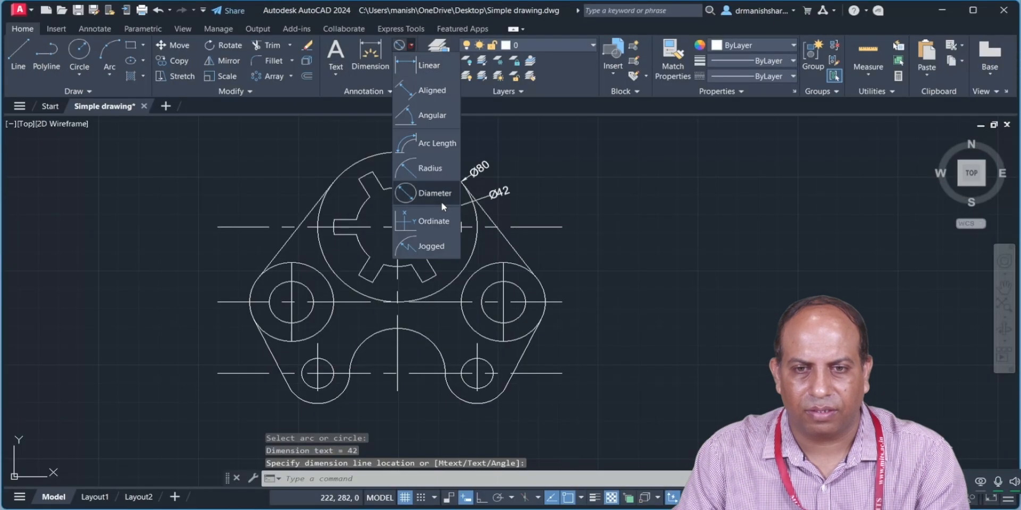
{"action": "left_click", "coordinate": [432, 168]}
{"action": "left_click", "coordinate": [294, 397]}
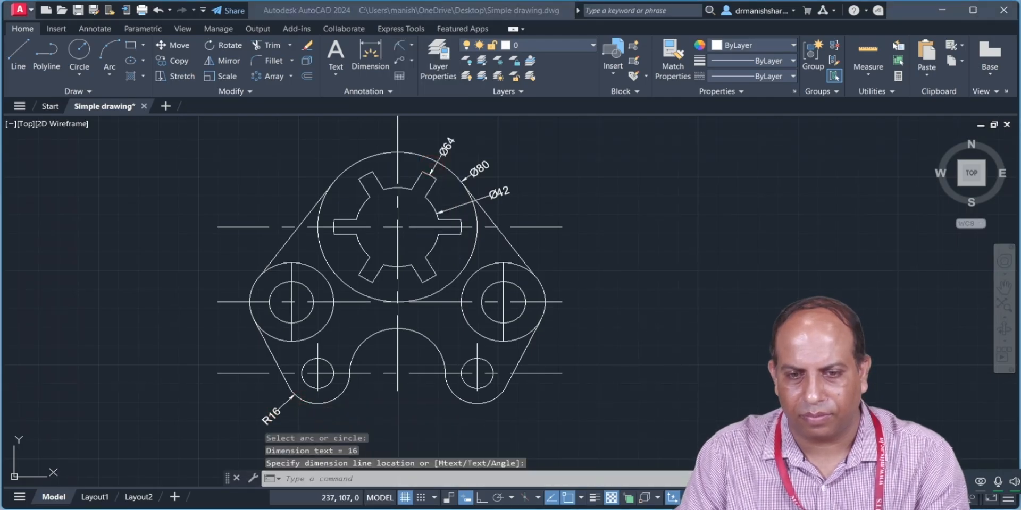
Check the reference PDF and add diameter dimensions to the outer and inner circles of the left boss, placing both texts outside the outline
{"action": "key", "text": "alt+Tab"}
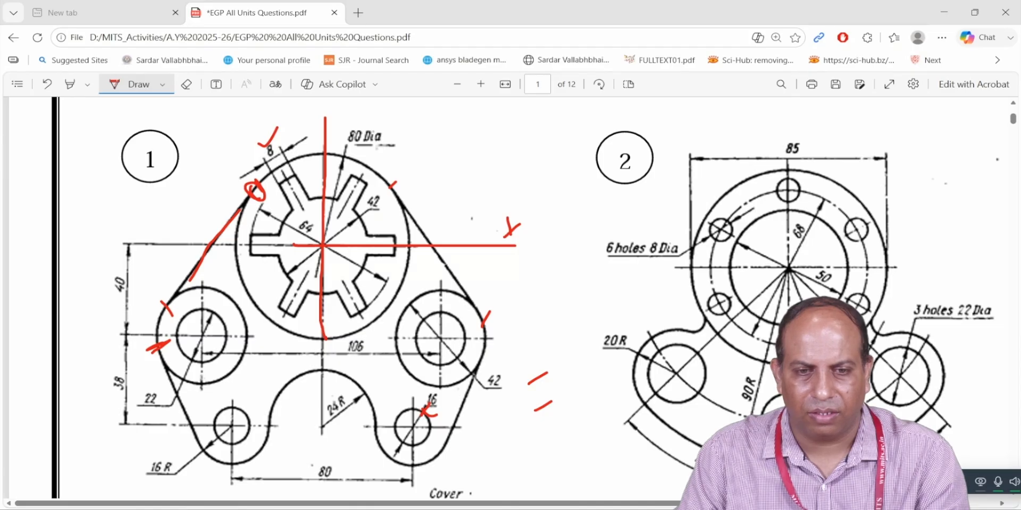
{"action": "key", "text": "alt+Tab"}
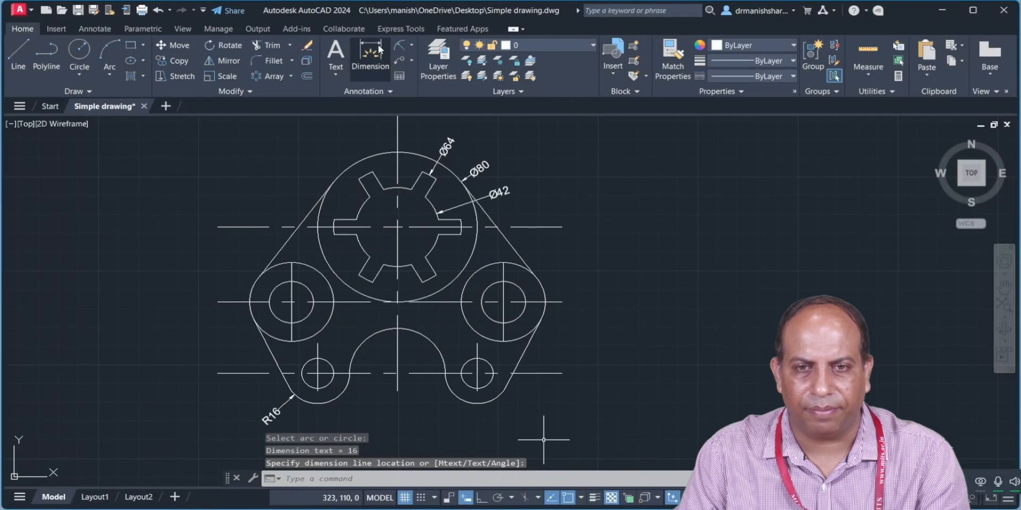
{"action": "left_click", "coordinate": [412, 48]}
{"action": "left_click", "coordinate": [433, 193]}
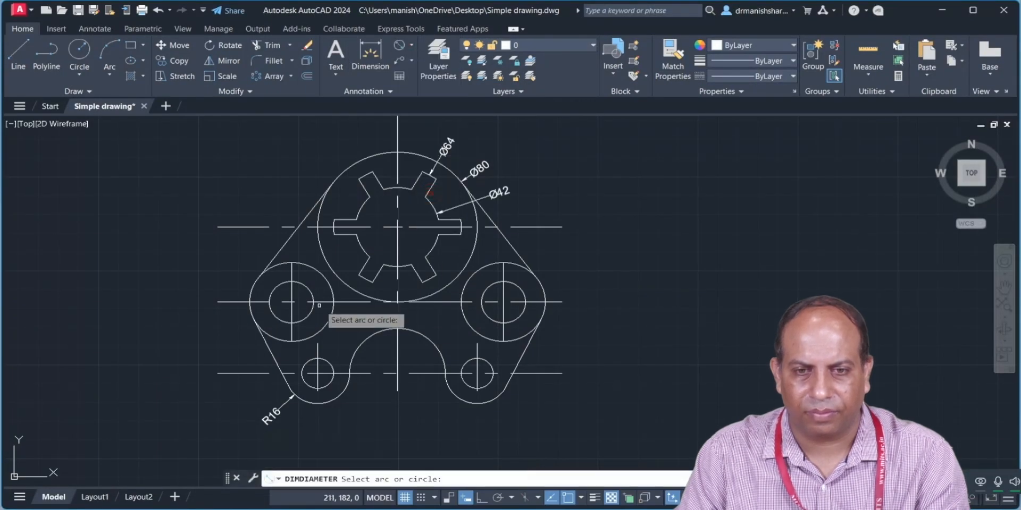
{"action": "left_click", "coordinate": [323, 277]}
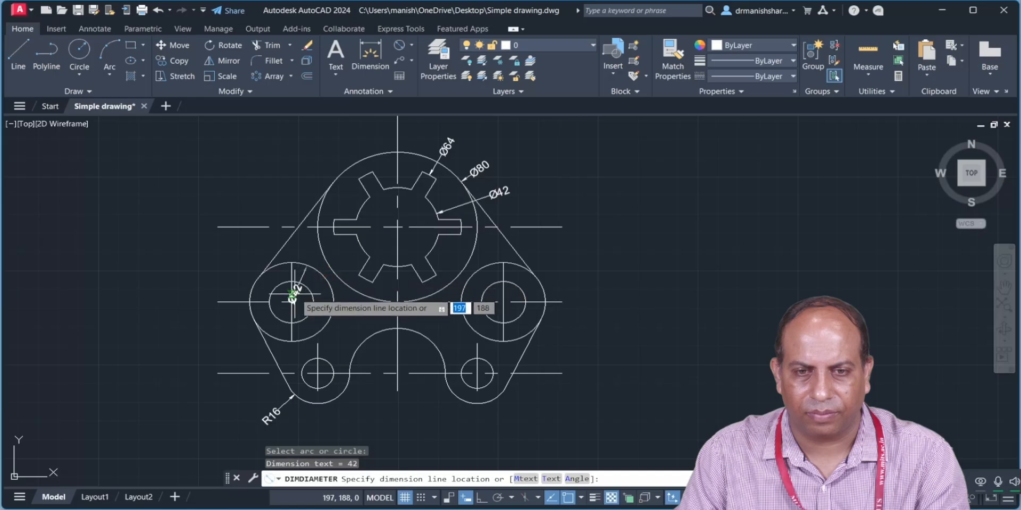
{"action": "left_click", "coordinate": [240, 328]}
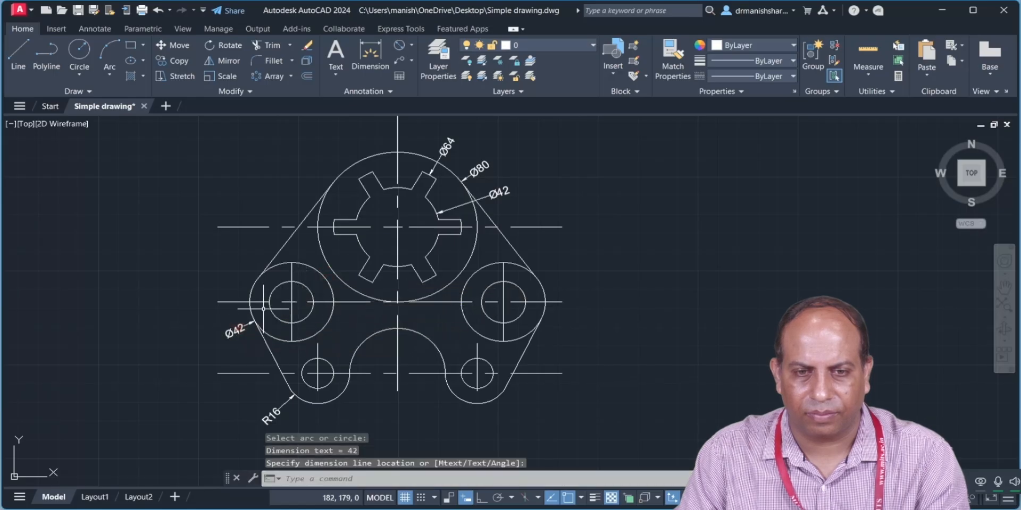
{"action": "key", "text": "Return"}
{"action": "left_click", "coordinate": [272, 294]}
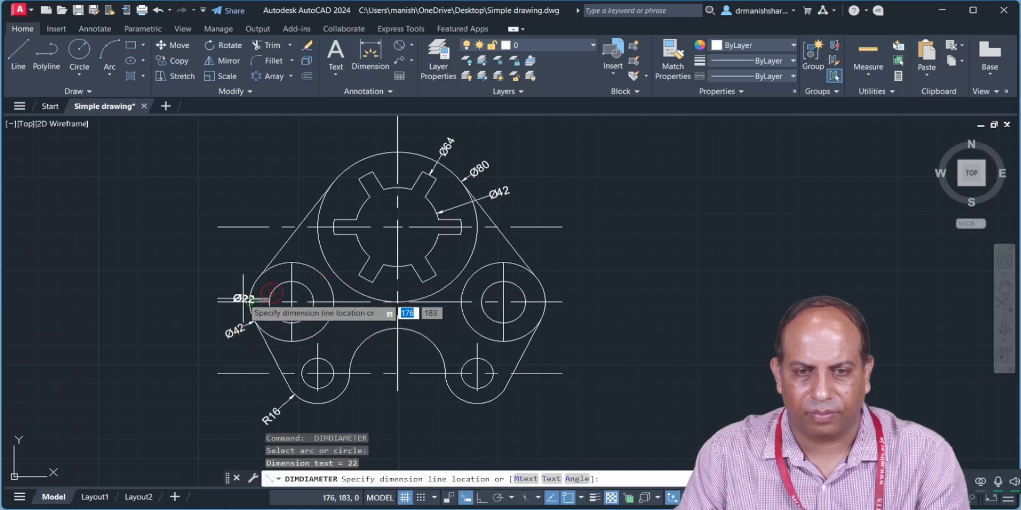
{"action": "left_click", "coordinate": [233, 288]}
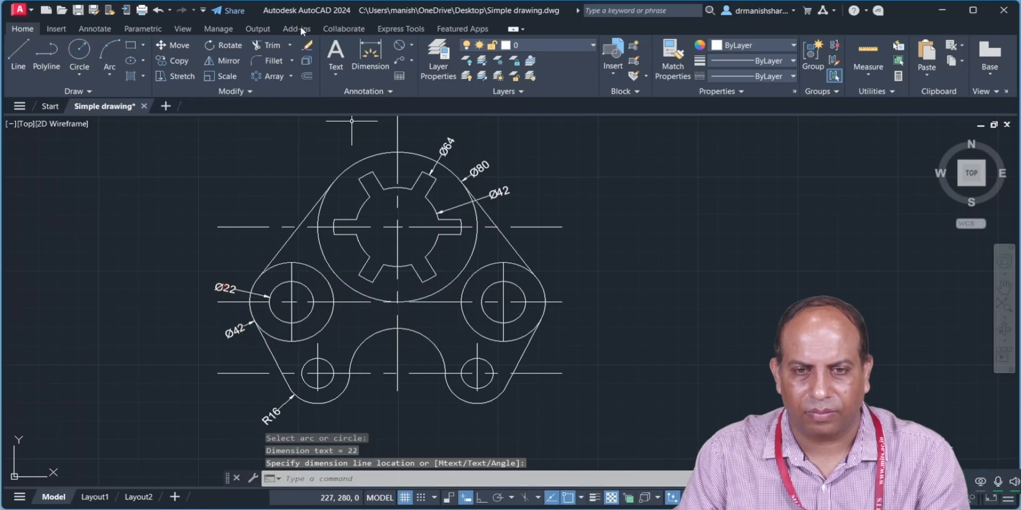
Add a diameter dimension to the small lower-right hole, with its text outside the right tangent line
{"action": "left_click", "coordinate": [399, 46]}
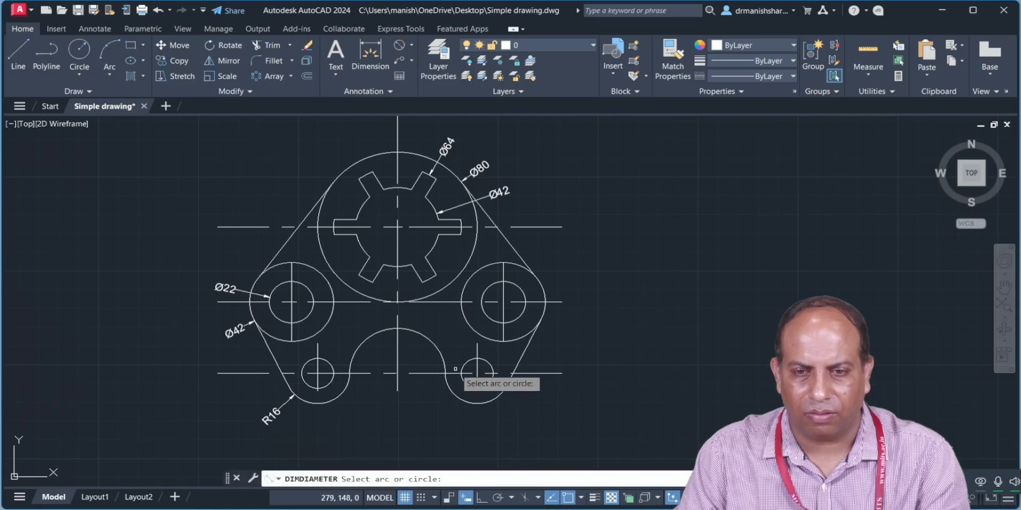
{"action": "left_click", "coordinate": [481, 360]}
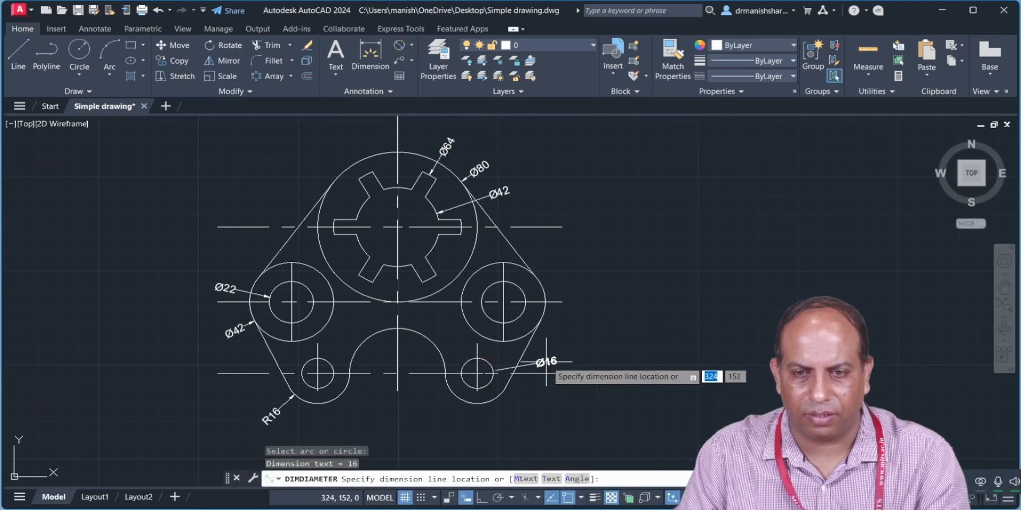
{"action": "left_click", "coordinate": [546, 370]}
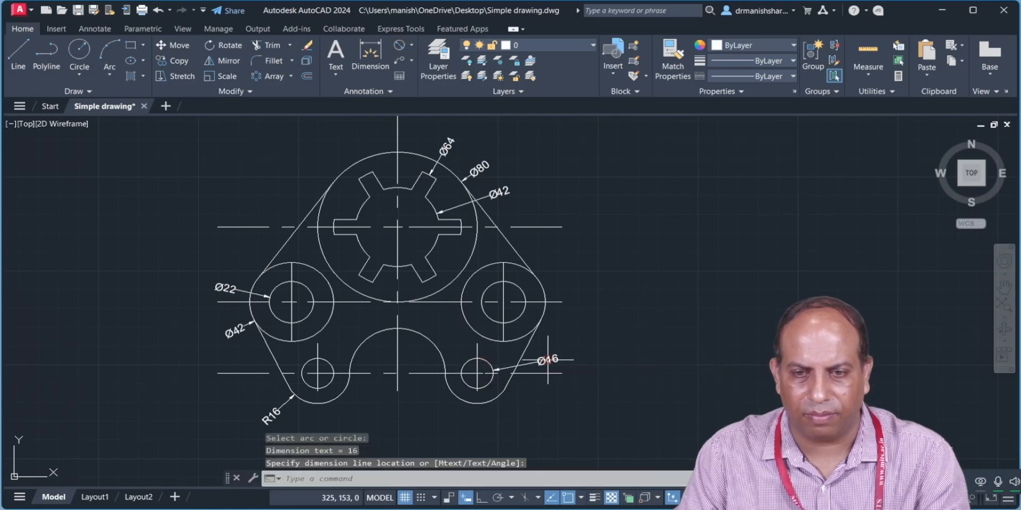
Add an aligned dimension across the width of the upper-left slot, placed outside the large circle
{"action": "left_click", "coordinate": [412, 45]}
{"action": "left_click", "coordinate": [431, 91]}
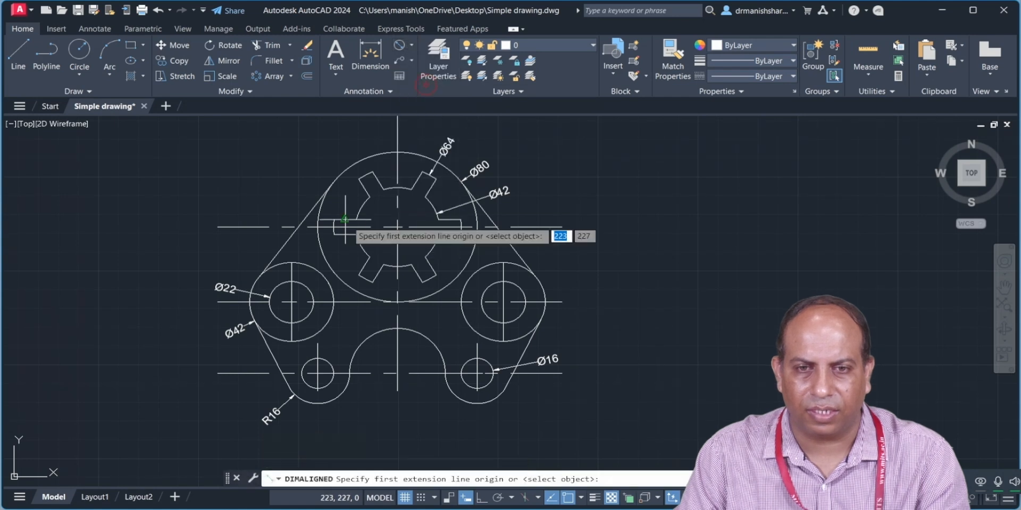
{"action": "left_click", "coordinate": [358, 180]}
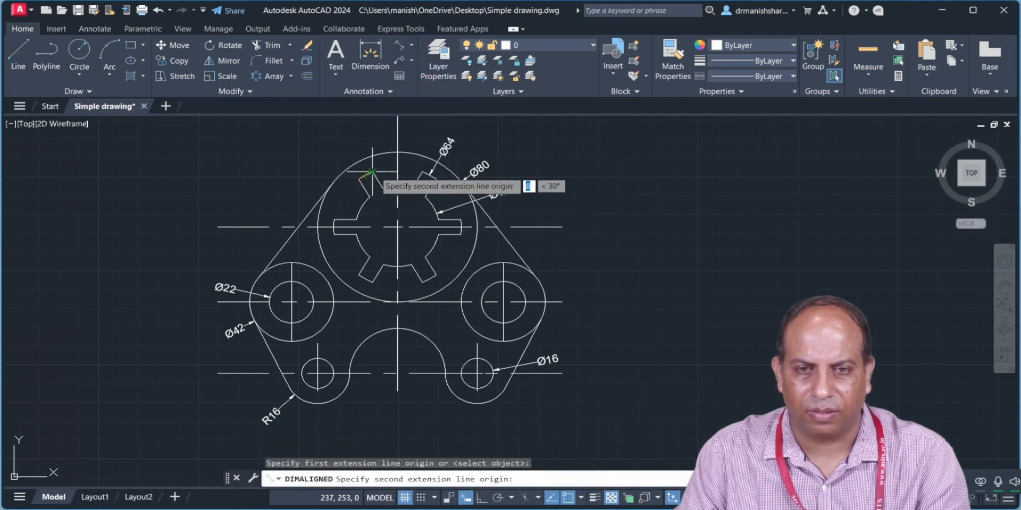
{"action": "left_click", "coordinate": [372, 172]}
{"action": "left_click", "coordinate": [356, 141]}
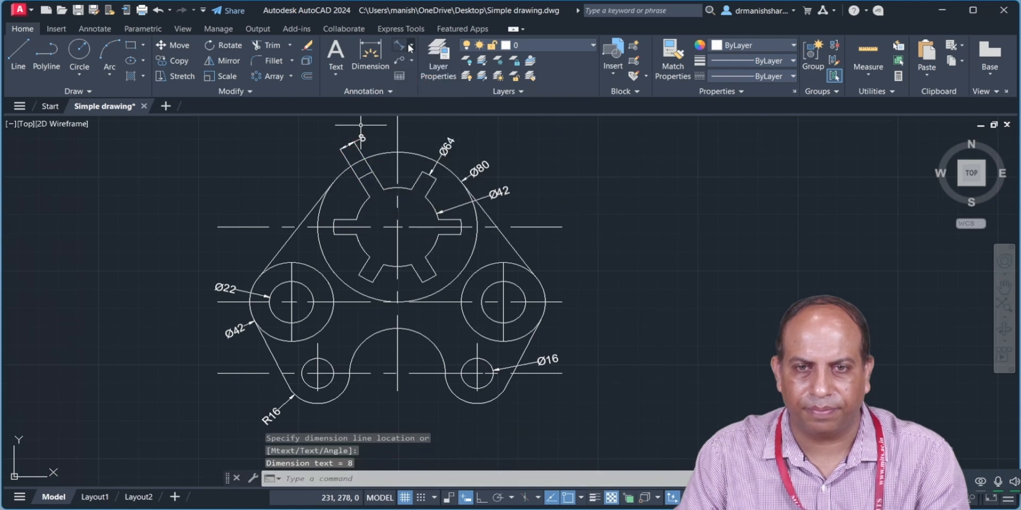
Add a vertical linear dimension from the large circle's centre to the side bosses' centreline, placed outside the figure's left side
{"action": "left_click", "coordinate": [413, 46]}
{"action": "left_click", "coordinate": [432, 78]}
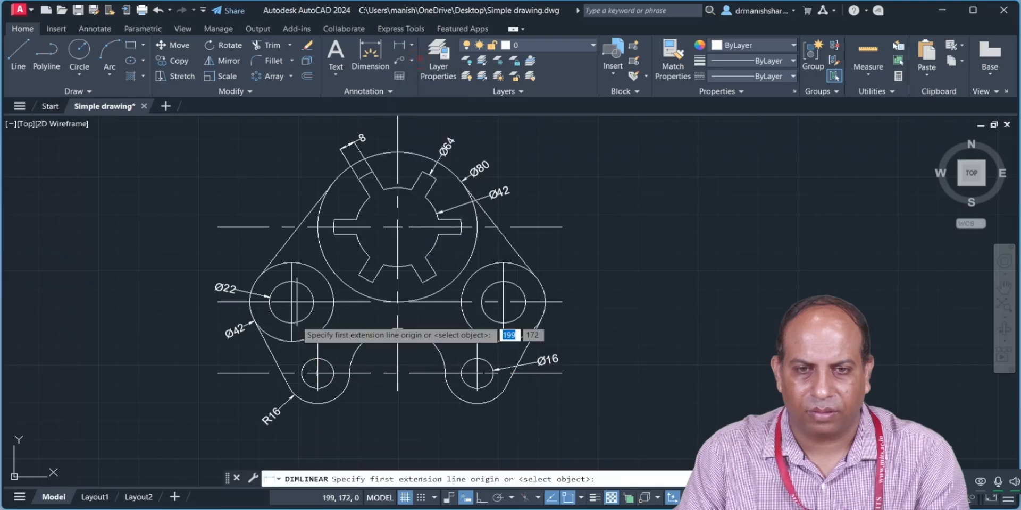
{"action": "left_click", "coordinate": [397, 228]}
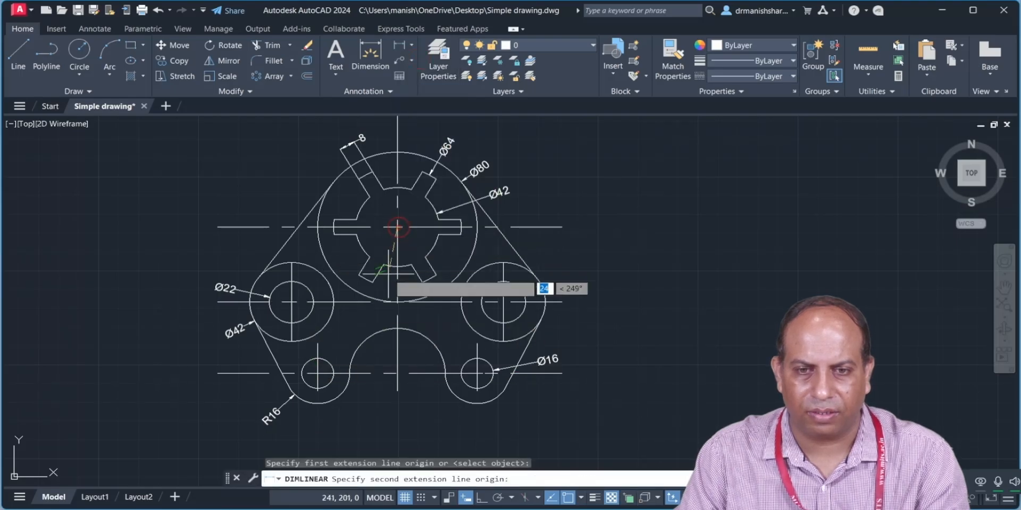
{"action": "left_click", "coordinate": [397, 302]}
{"action": "left_click", "coordinate": [183, 296]}
Add a vertical linear dimension from the left boss centre to the lower-left hole centre, aligned below the previous vertical dimension
{"action": "key", "text": "Return"}
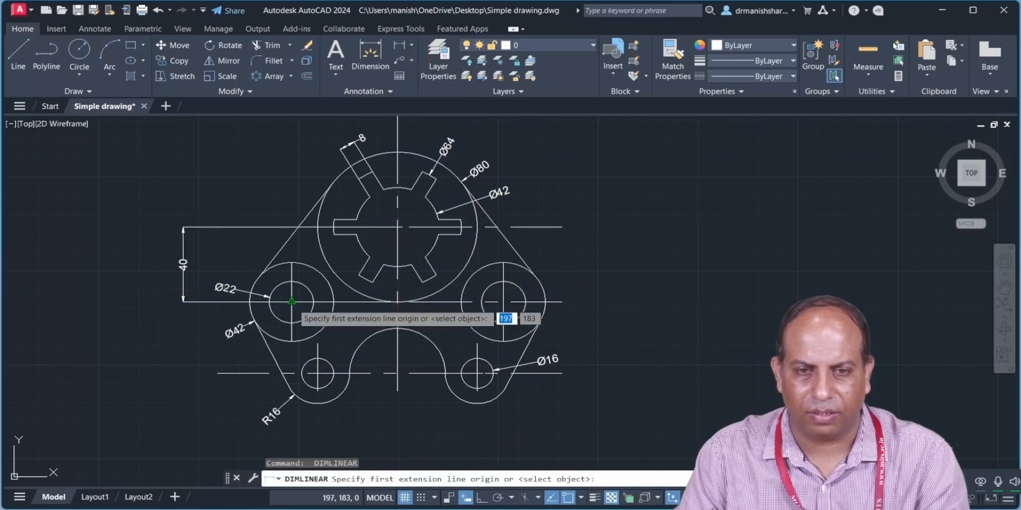
{"action": "left_click", "coordinate": [291, 302]}
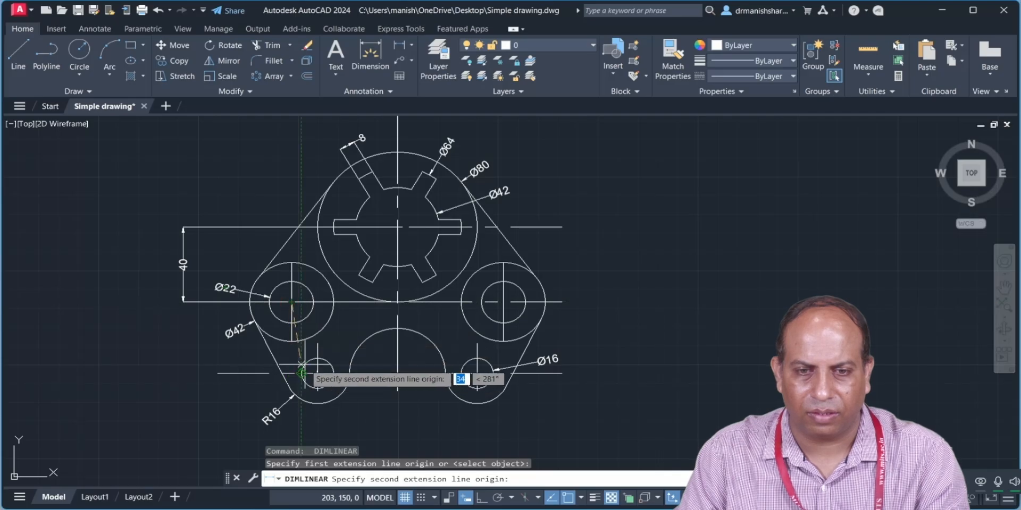
{"action": "left_click", "coordinate": [317, 373]}
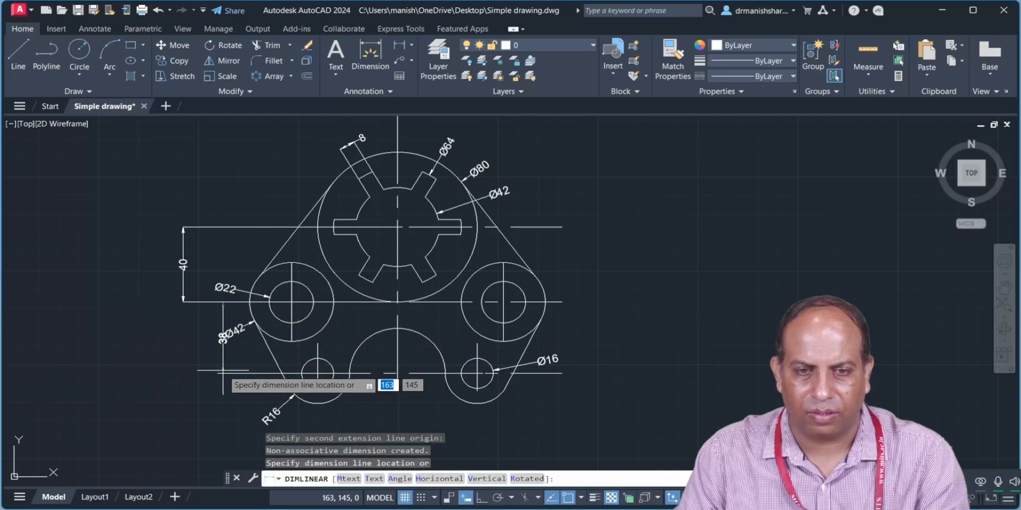
{"action": "left_click", "coordinate": [184, 359]}
{"action": "key", "text": "Return"}
{"action": "left_click", "coordinate": [291, 302]}
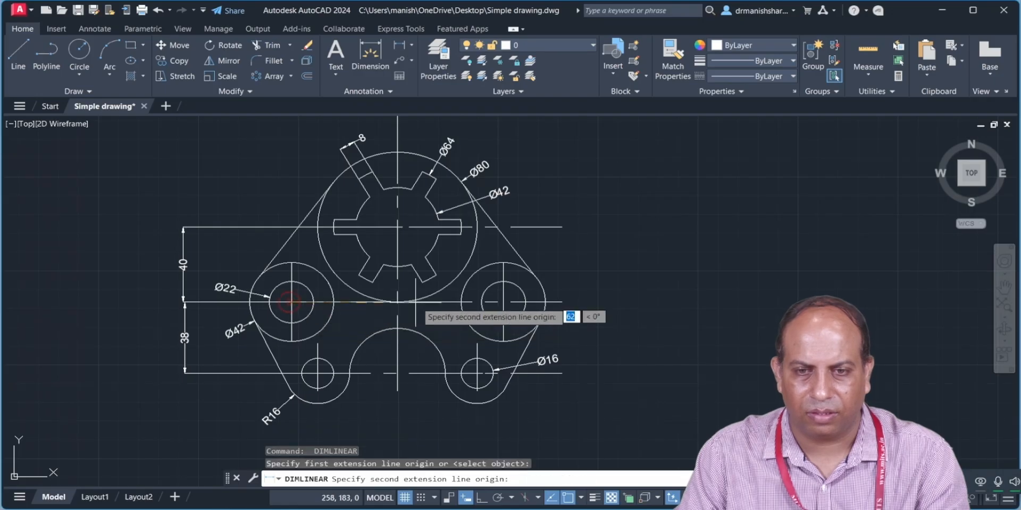
{"action": "left_click", "coordinate": [503, 302]}
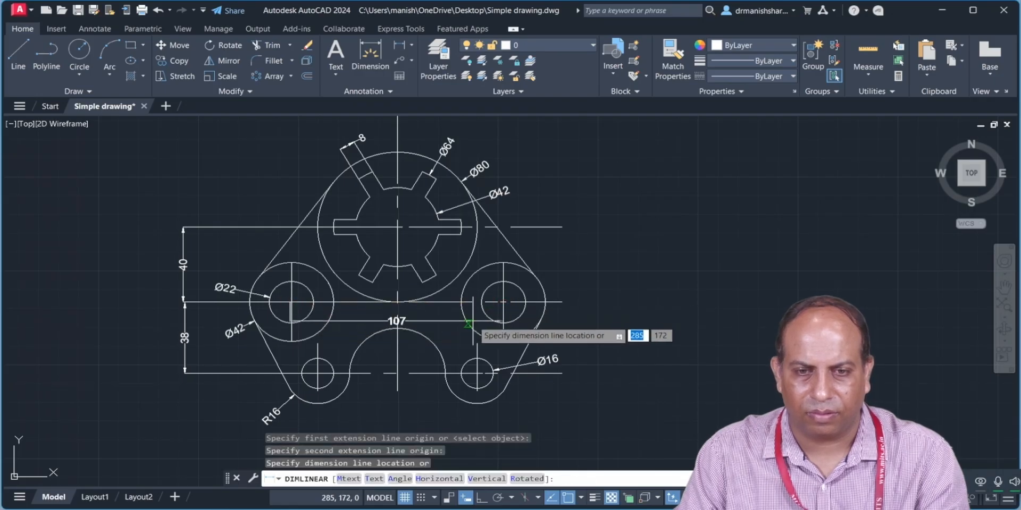
{"action": "key", "text": "Escape"}
Add a horizontal linear dimension between the left and right boss centres, placed just below their centreline
{"action": "key", "text": "Return"}
{"action": "left_click", "coordinate": [291, 302]}
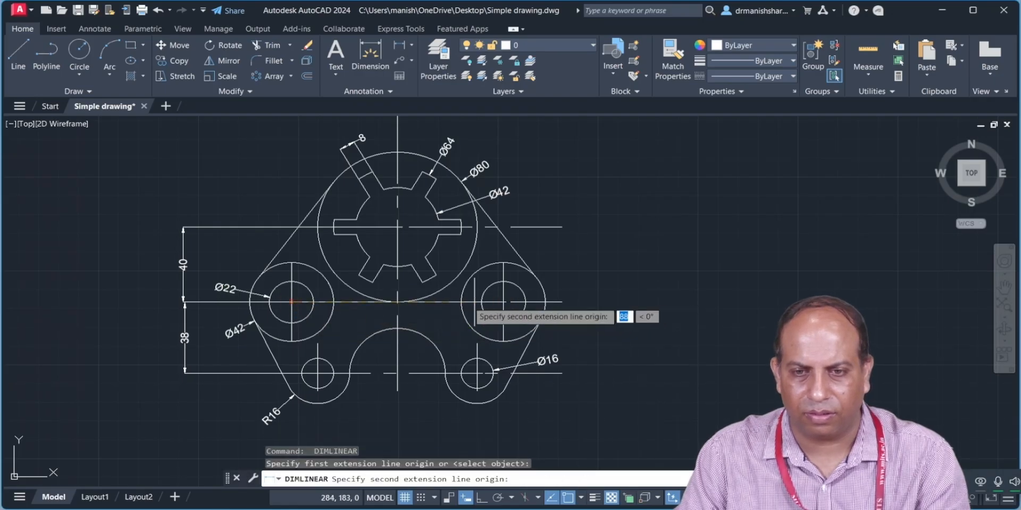
{"action": "left_click", "coordinate": [503, 302]}
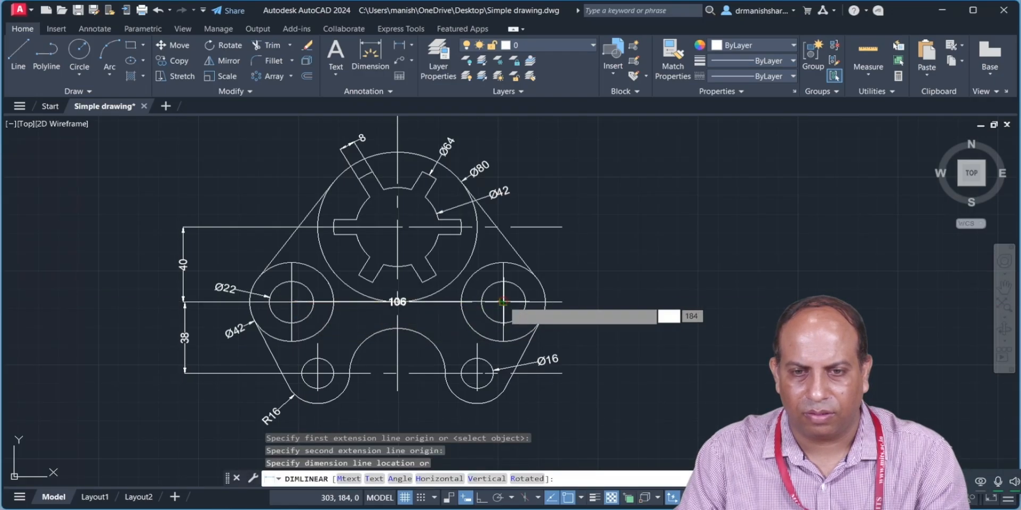
{"action": "left_click", "coordinate": [473, 317]}
Add a horizontal linear dimension between the two lower hole centres, placed below the holes, and check the dimensions against the reference PDF
{"action": "key", "text": "Return"}
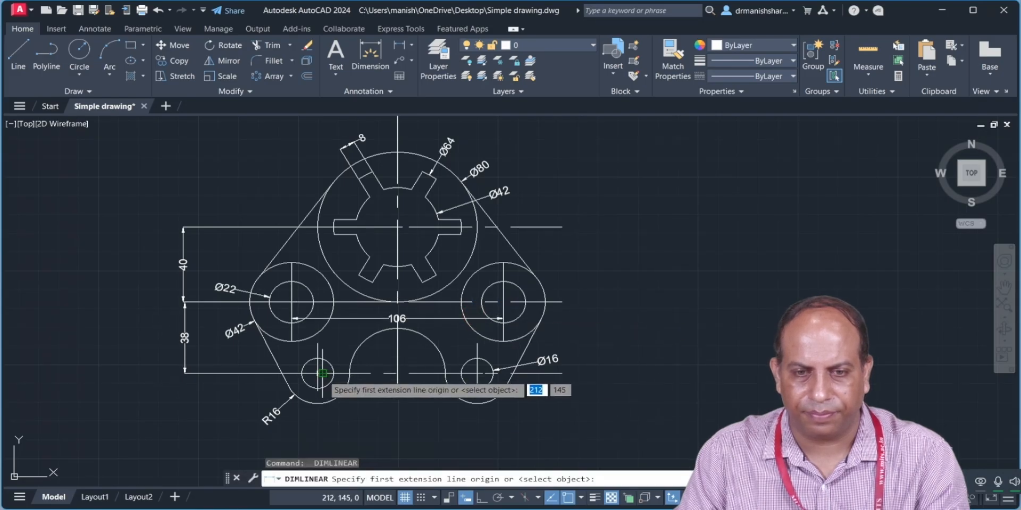
{"action": "left_click", "coordinate": [317, 373]}
{"action": "left_click", "coordinate": [477, 373]}
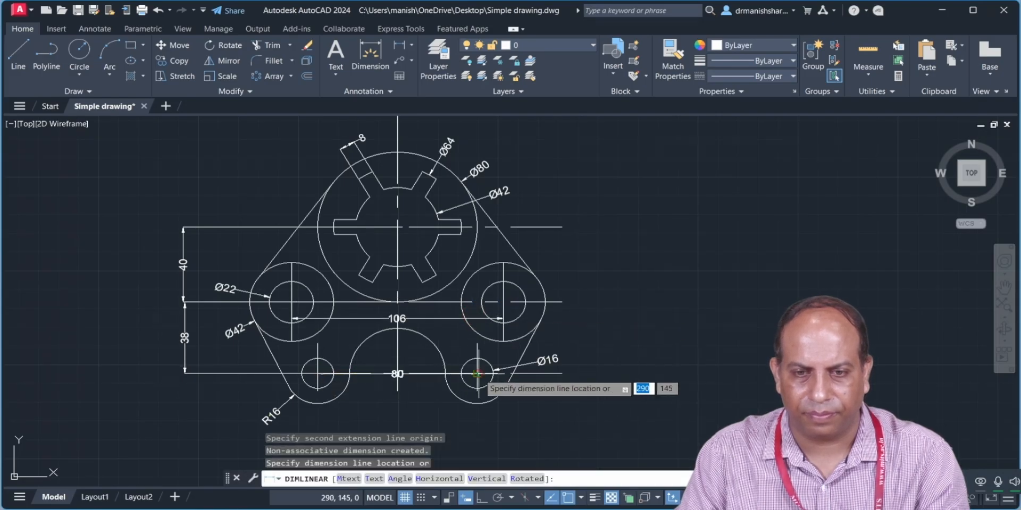
{"action": "left_click", "coordinate": [461, 402]}
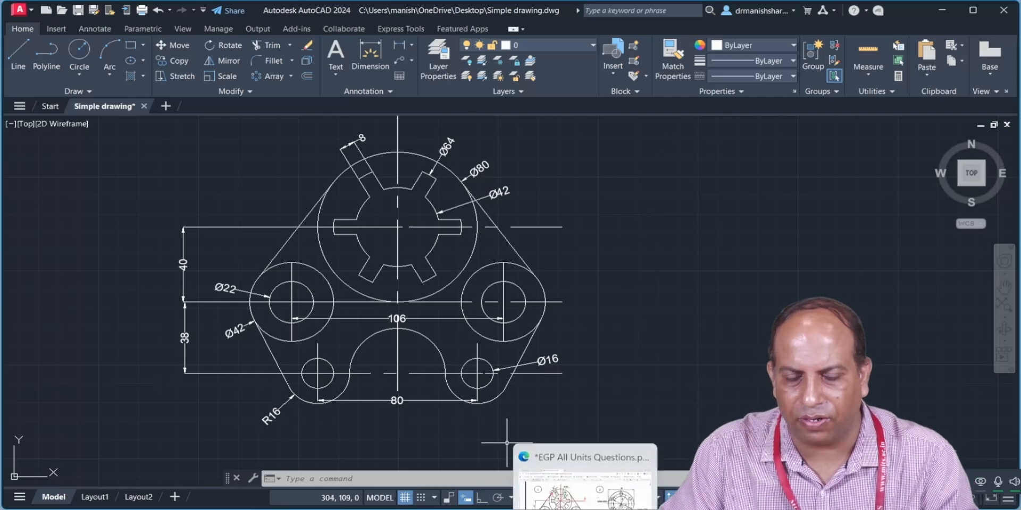
{"action": "left_click", "coordinate": [574, 509]}
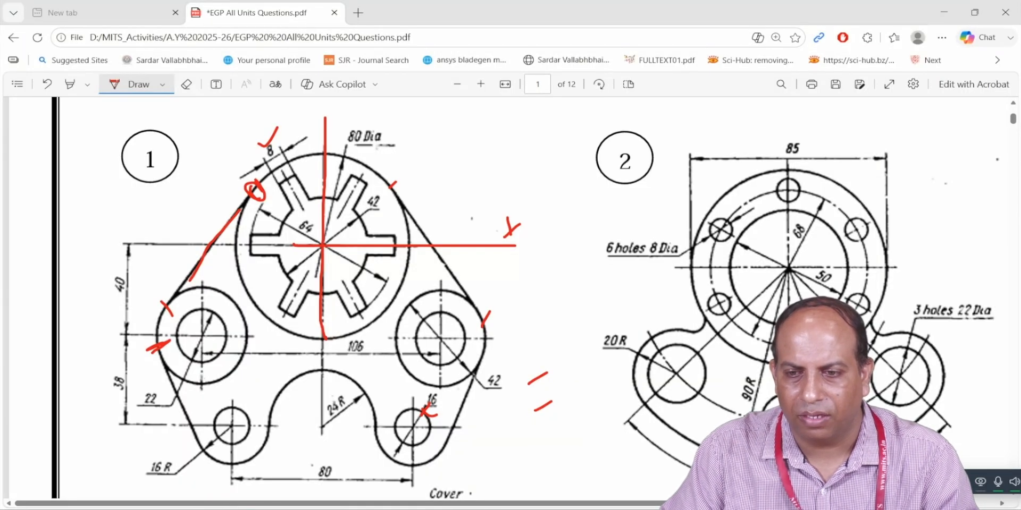
{"action": "key", "text": "alt+Tab"}
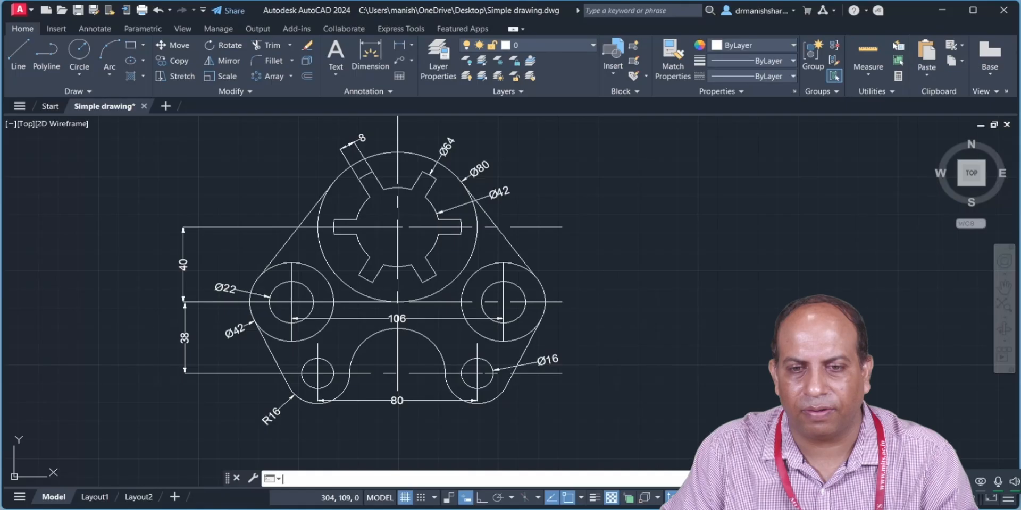